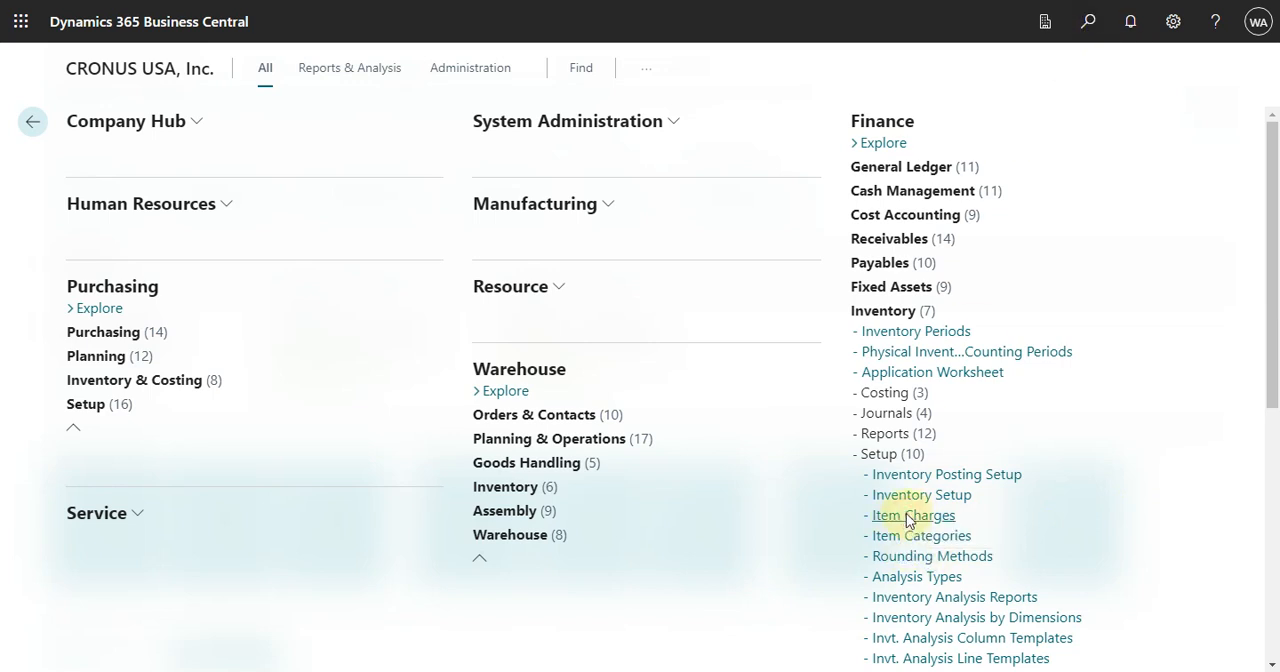
Step: Open the Item Charges list for editing and examine its posting group, tax group and Search Description columns
{"action": "left_click", "coordinate": [908, 518]}
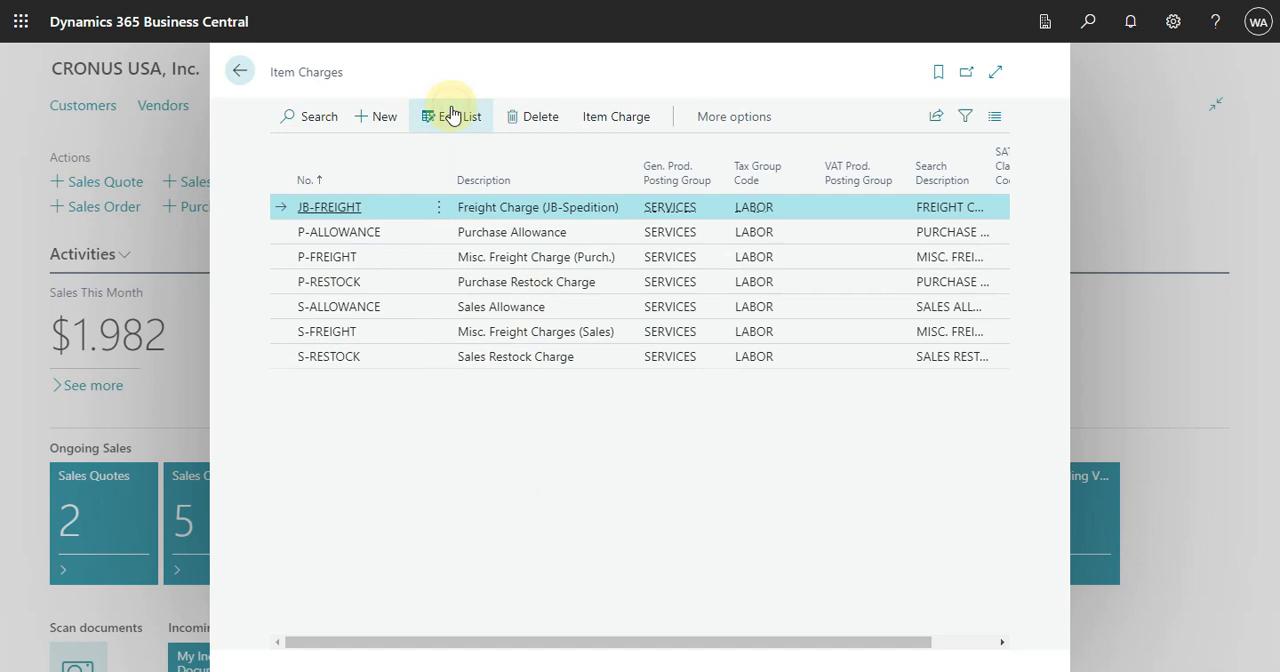
{"action": "left_click", "coordinate": [452, 116]}
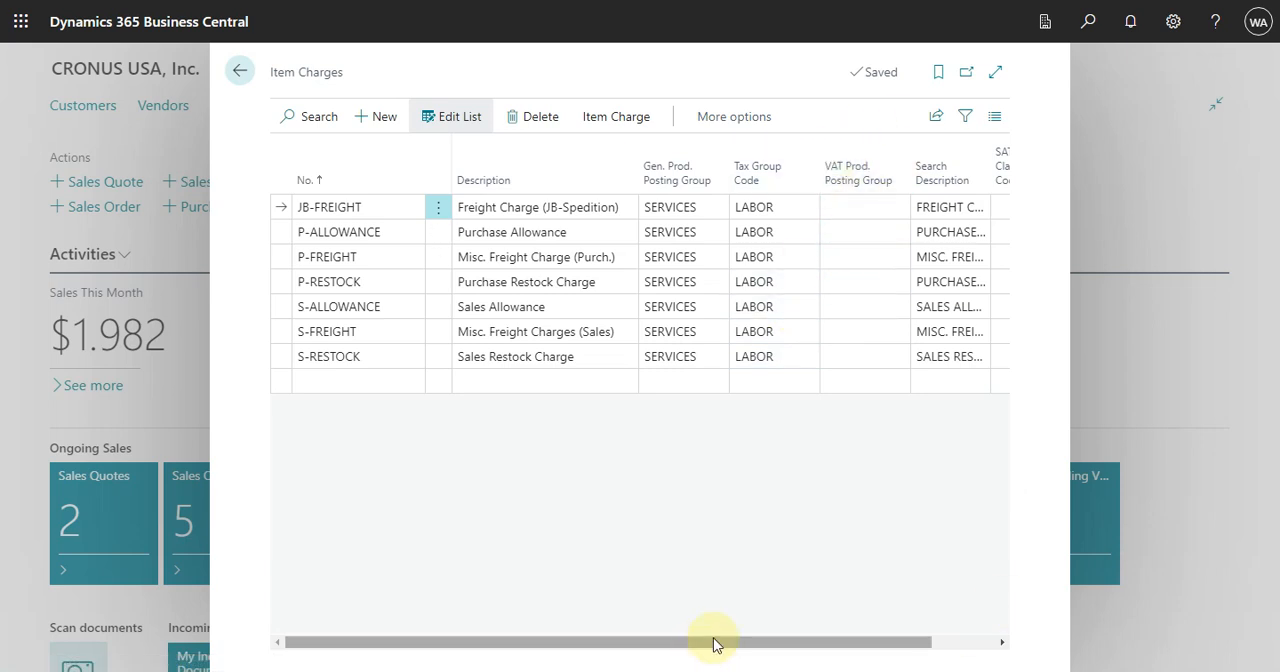
{"action": "left_click_drag", "start_coordinate": [717, 640], "coordinate": [873, 648]}
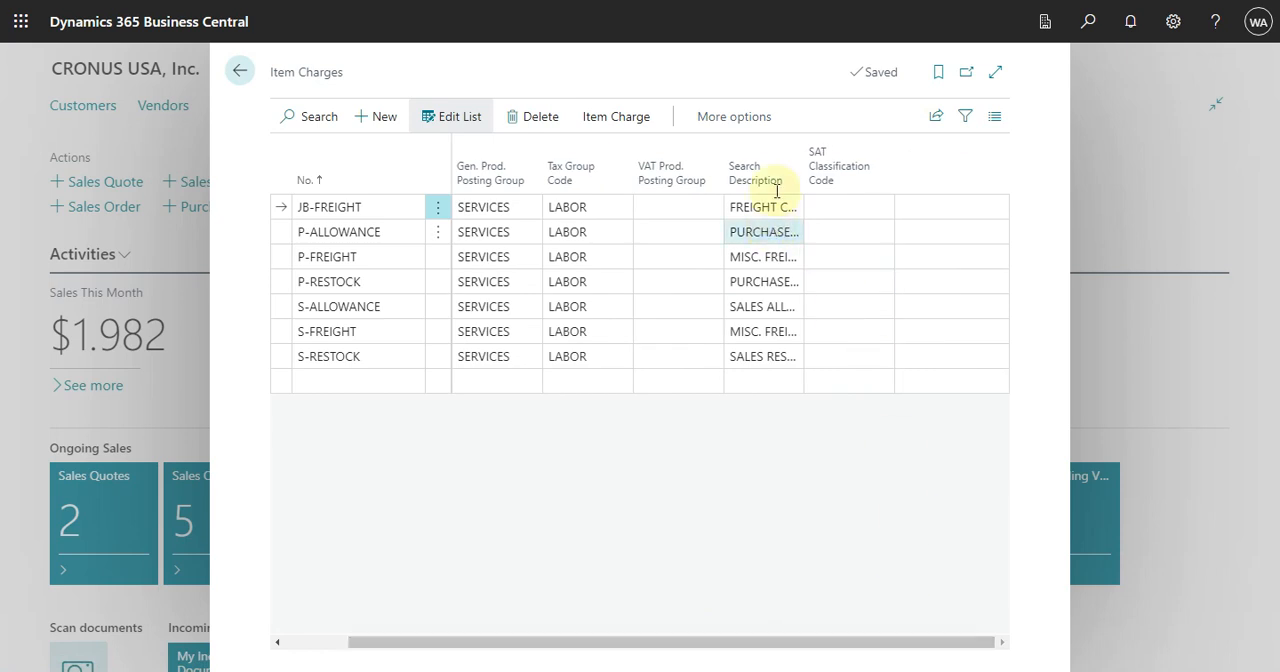
{"action": "mouse_move", "coordinate": [777, 177]}
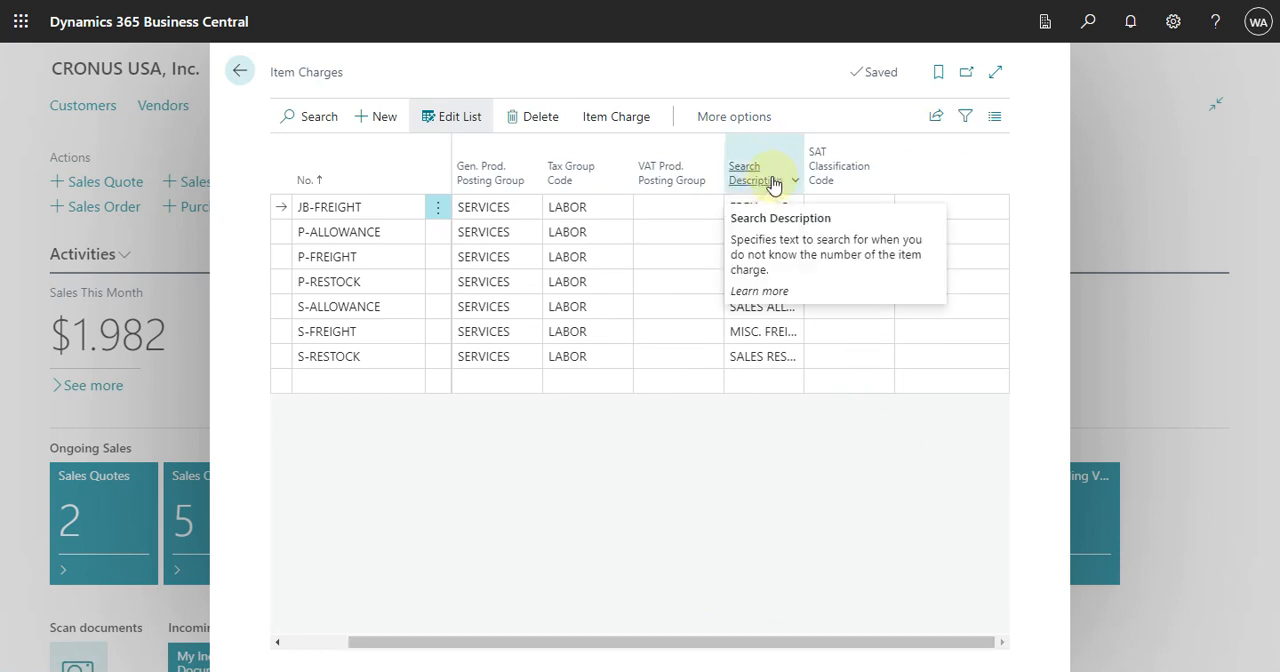
{"action": "left_click_drag", "start_coordinate": [749, 644], "coordinate": [363, 655]}
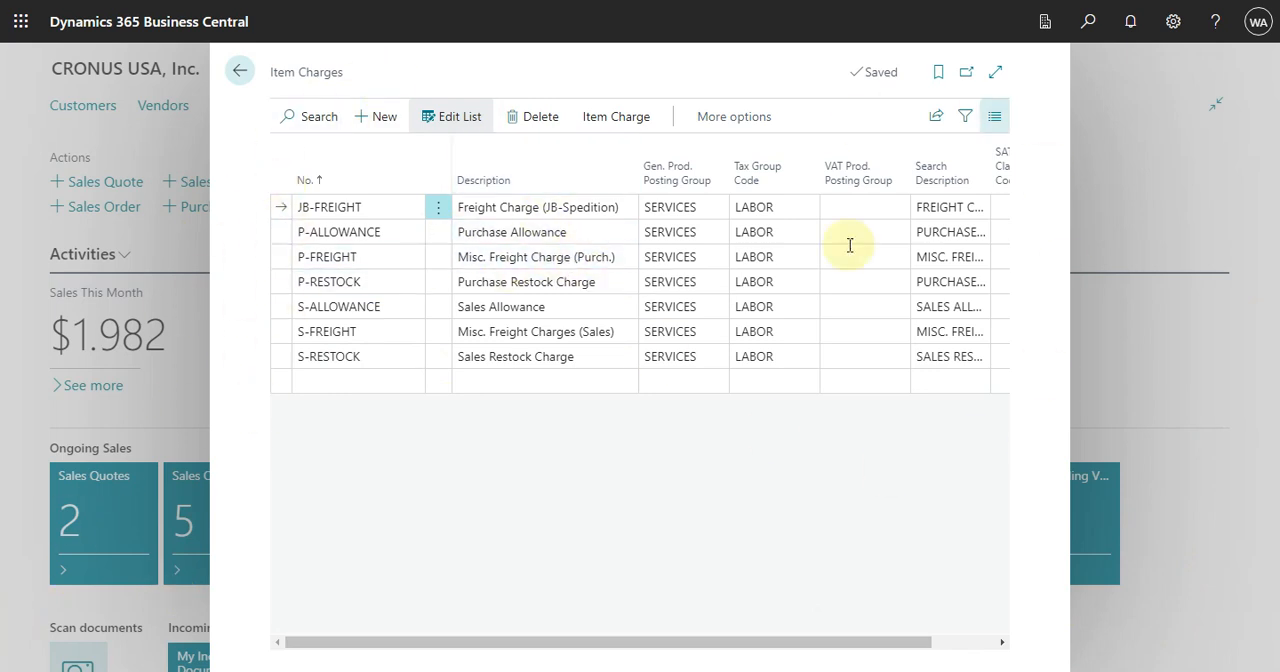
{"action": "left_click_drag", "start_coordinate": [657, 648], "coordinate": [400, 665]}
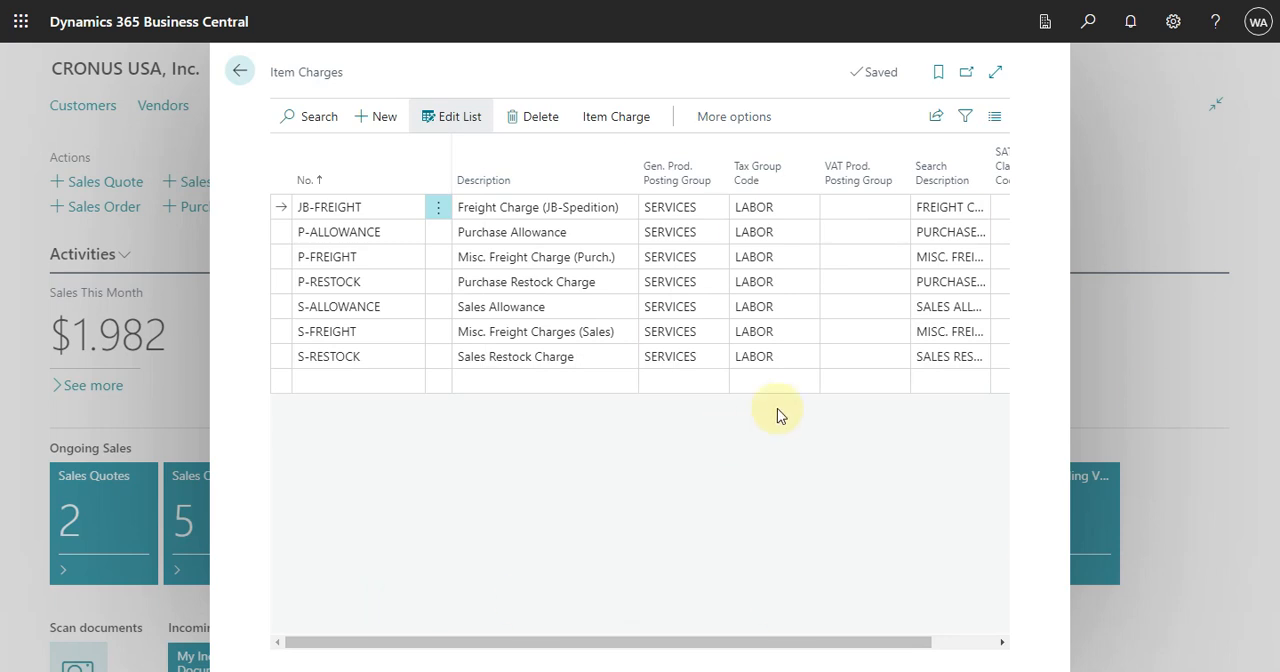
{"action": "key", "text": "Escape"}
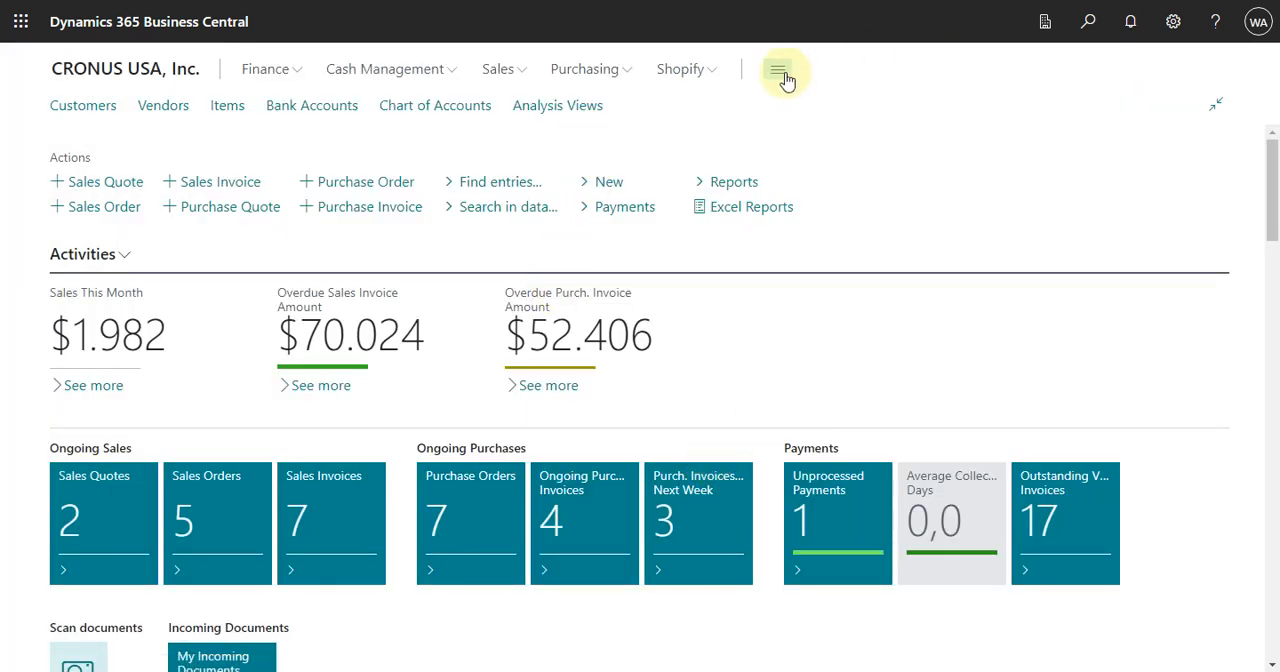
Step: Create a new purchase order for vendor Fabrikam, Inc. with vendor invoice number 2032
{"action": "left_click", "coordinate": [626, 76]}
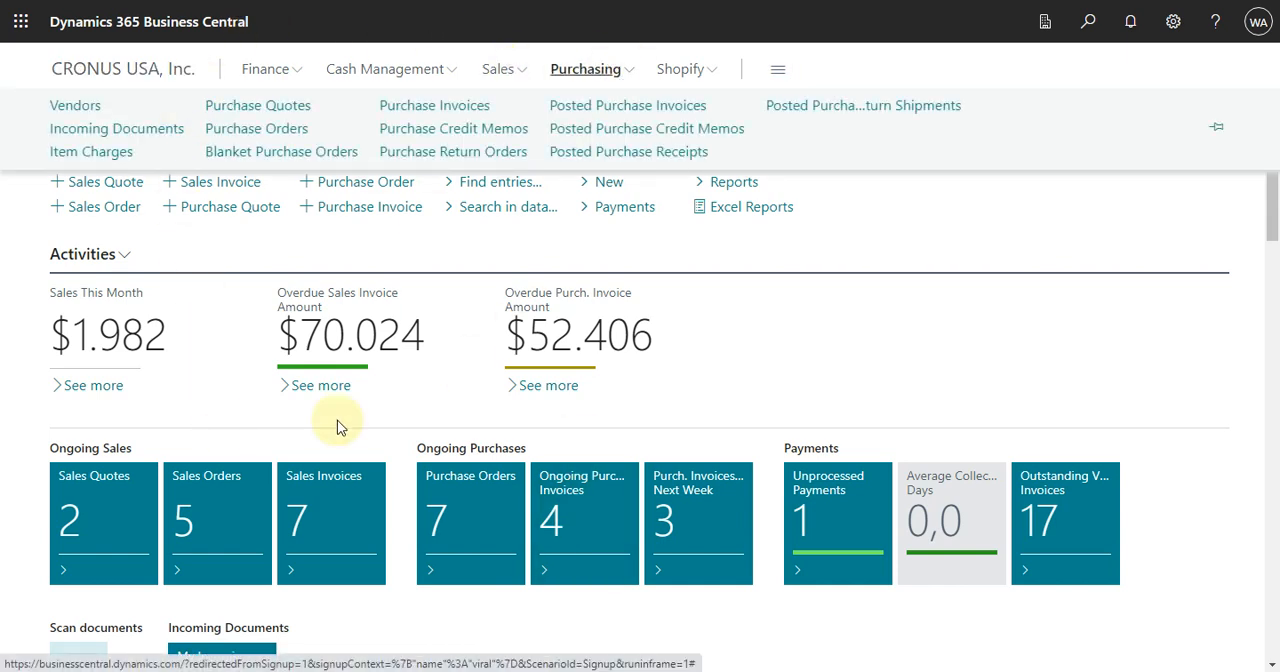
{"action": "left_click", "coordinate": [287, 130]}
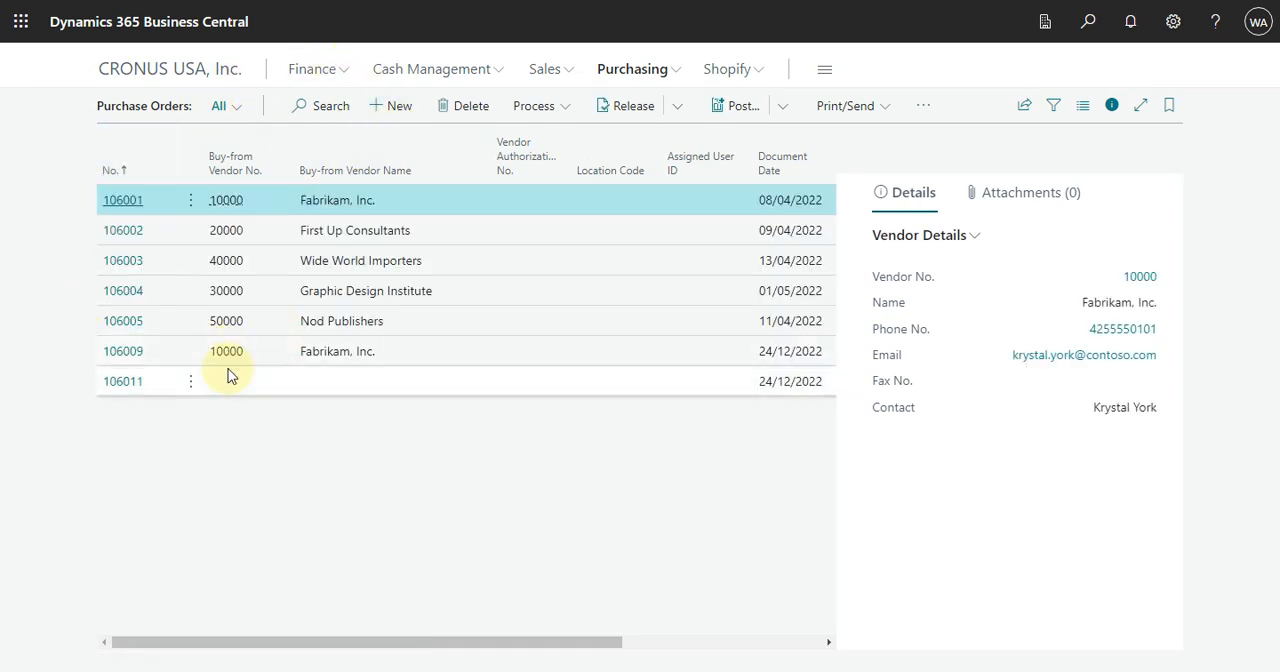
{"action": "left_click", "coordinate": [393, 105]}
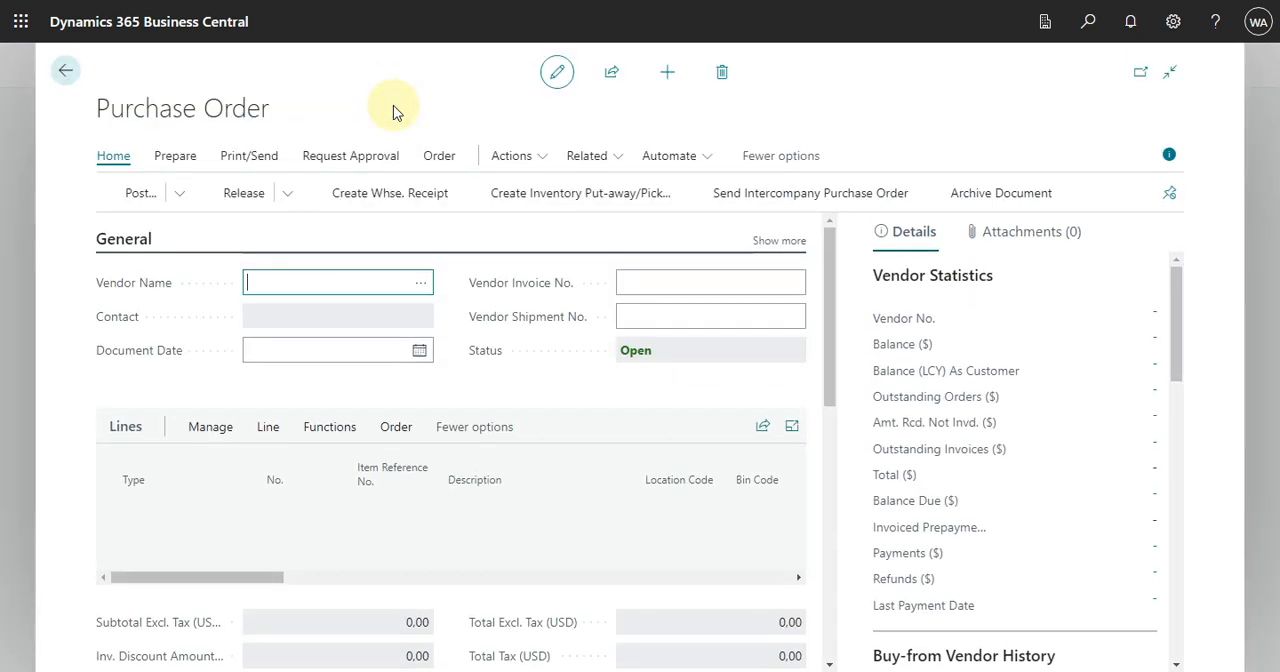
{"action": "left_click", "coordinate": [424, 289]}
{"action": "left_click", "coordinate": [512, 268]}
{"action": "left_click", "coordinate": [893, 543]}
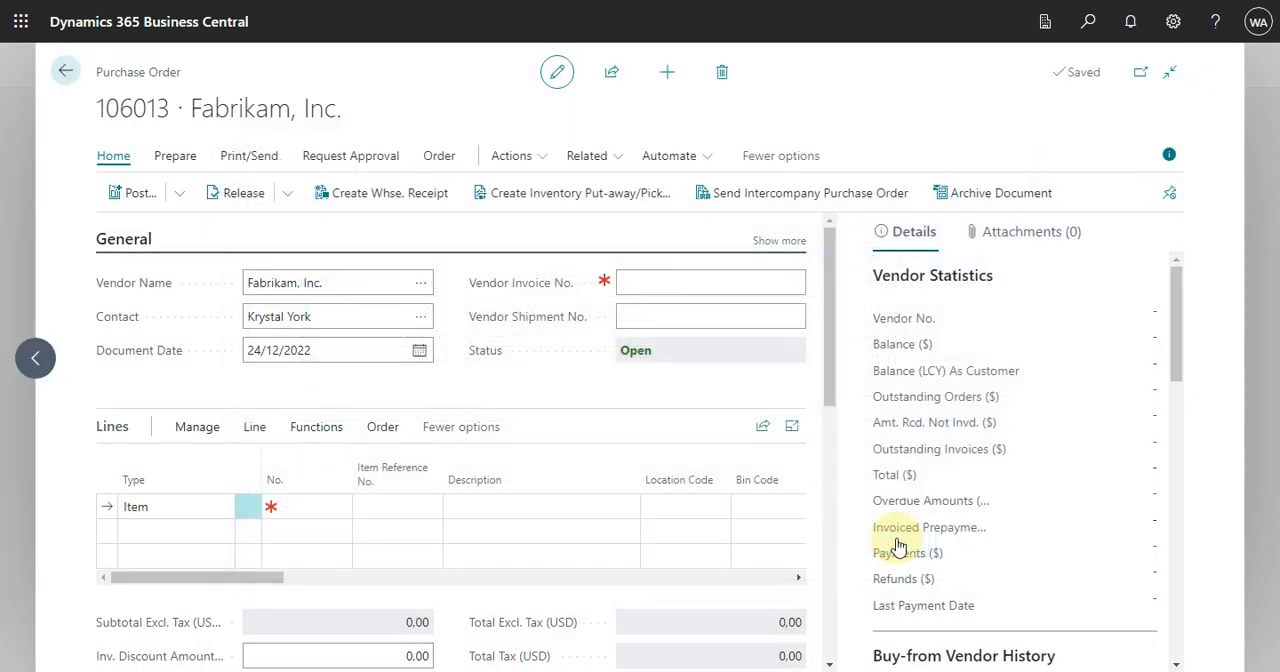
{"action": "left_click", "coordinate": [672, 282]}
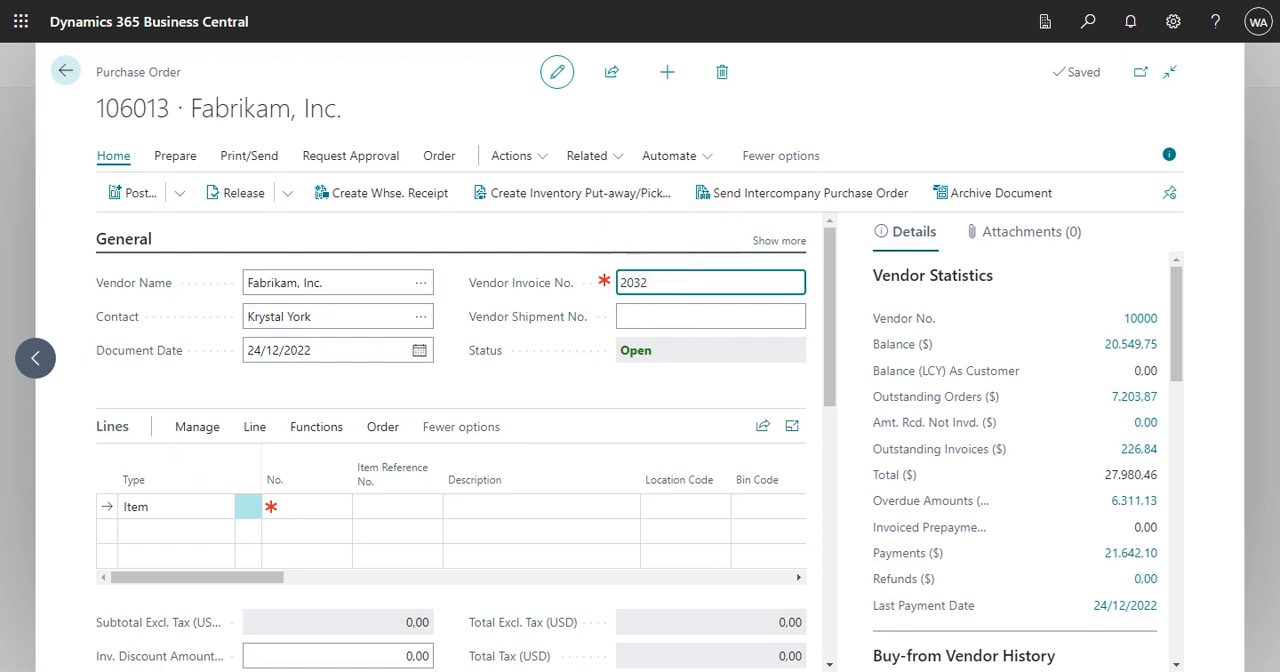
Step: Add item 1896-S (ATHENS Desk) to the first line of the purchase order
{"action": "left_click", "coordinate": [319, 505]}
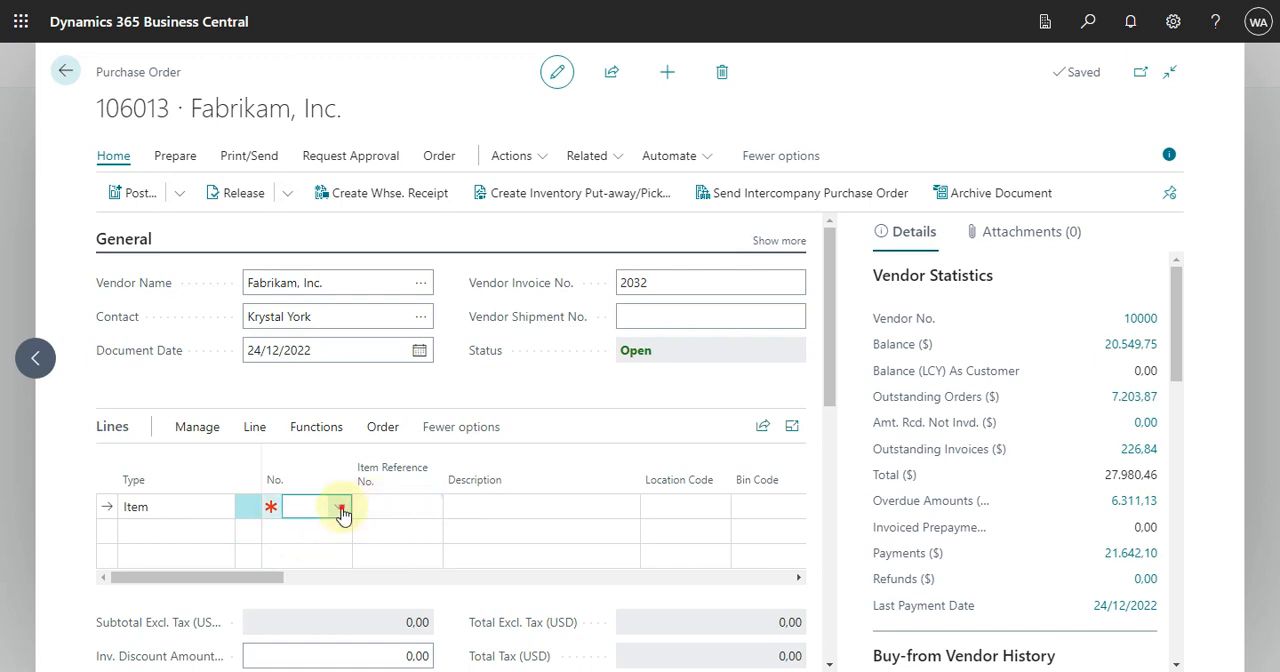
{"action": "left_click", "coordinate": [342, 511]}
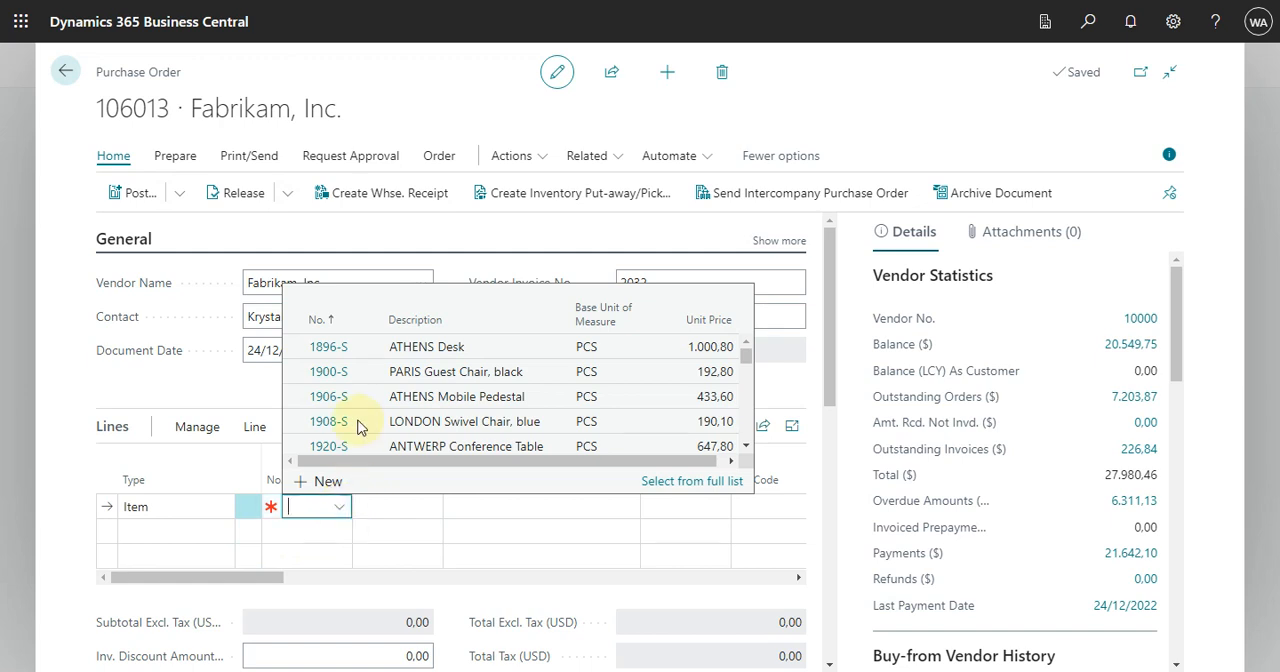
{"action": "left_click", "coordinate": [334, 348]}
{"action": "left_click_drag", "start_coordinate": [226, 605], "coordinate": [117, 616]}
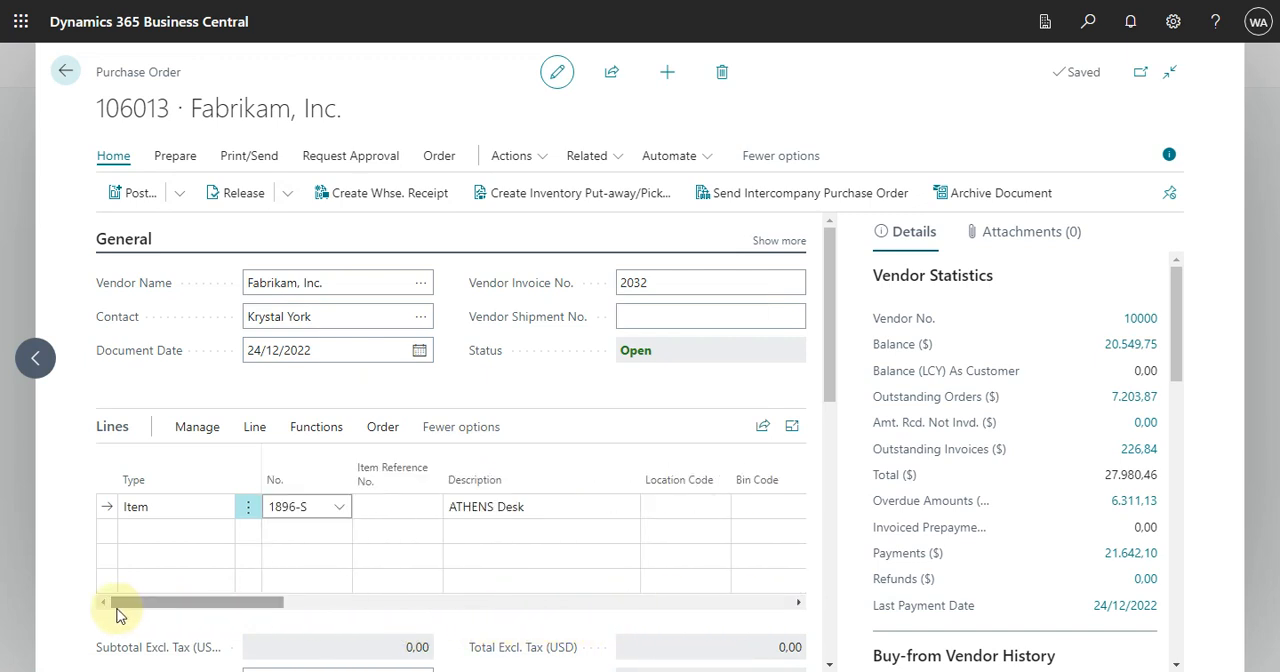
Step: Add a second order line of type Charge (Item) using the P-FREIGHT item charge
{"action": "left_click", "coordinate": [183, 524]}
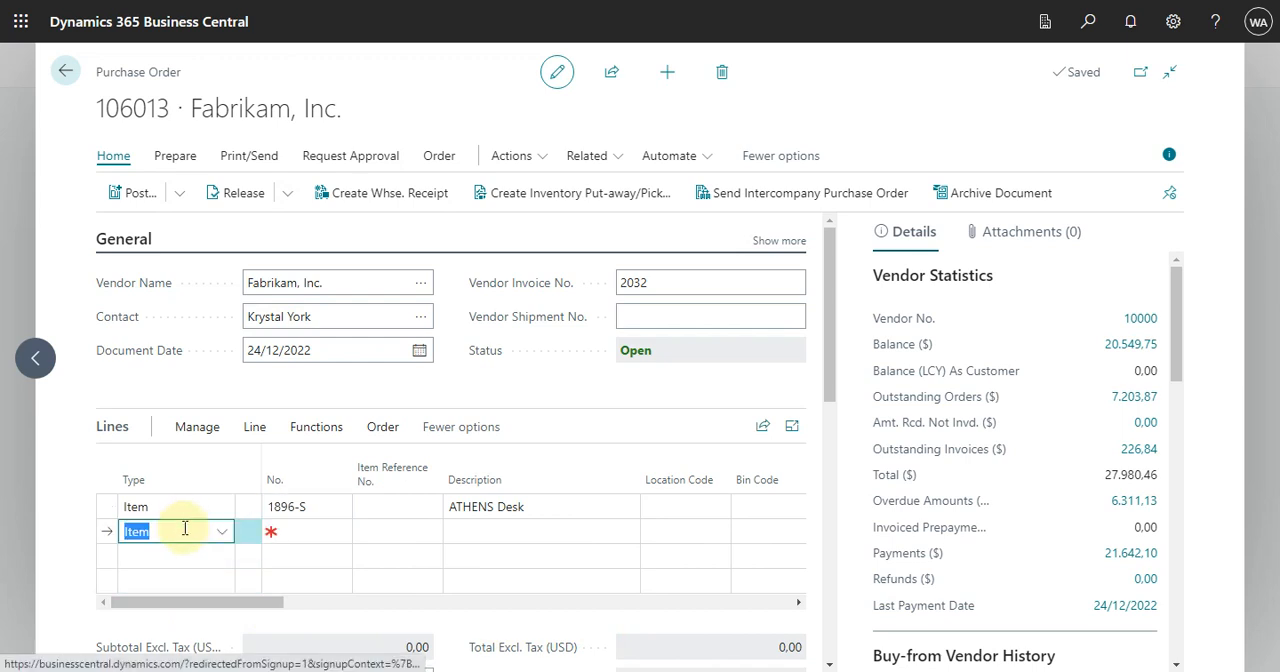
{"action": "left_click", "coordinate": [227, 533]}
{"action": "left_click", "coordinate": [227, 535]}
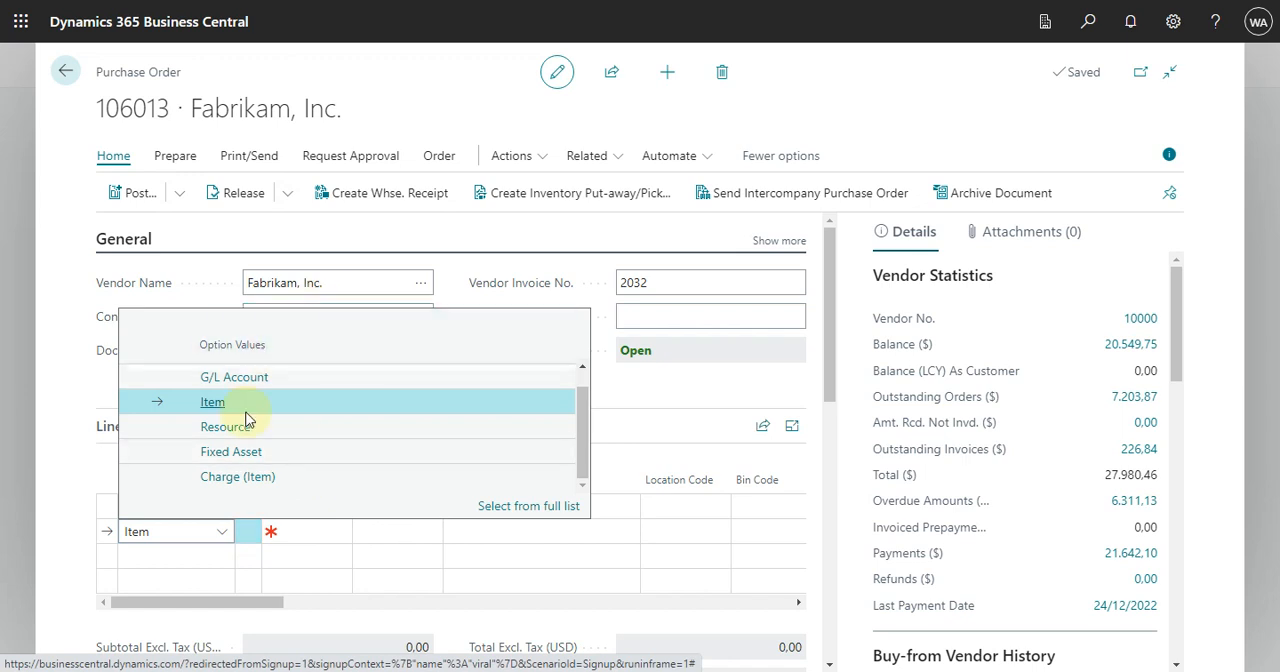
{"action": "left_click", "coordinate": [224, 480]}
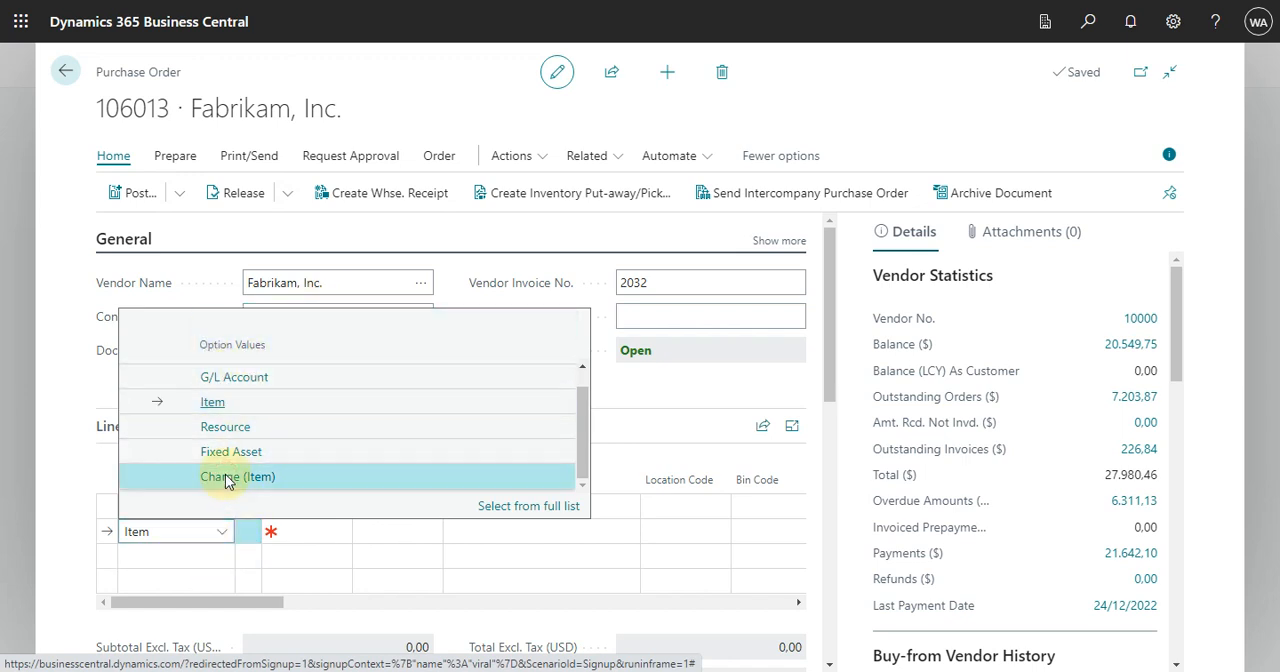
{"action": "left_click", "coordinate": [315, 533]}
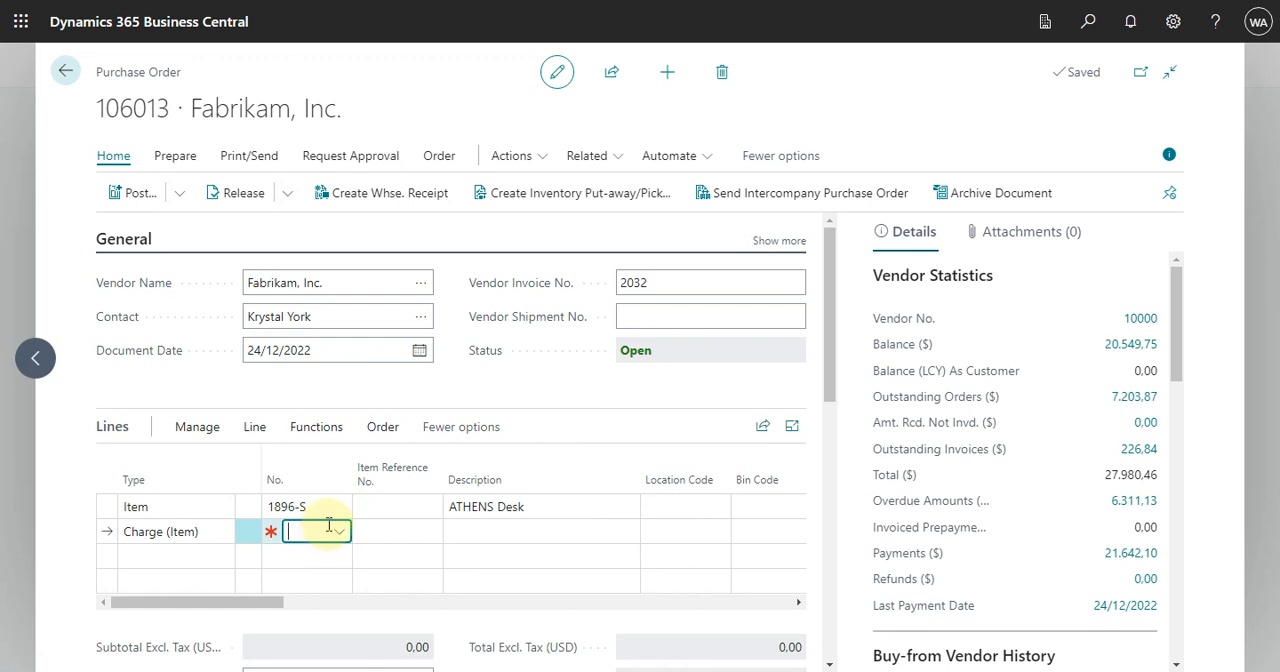
{"action": "left_click", "coordinate": [340, 533]}
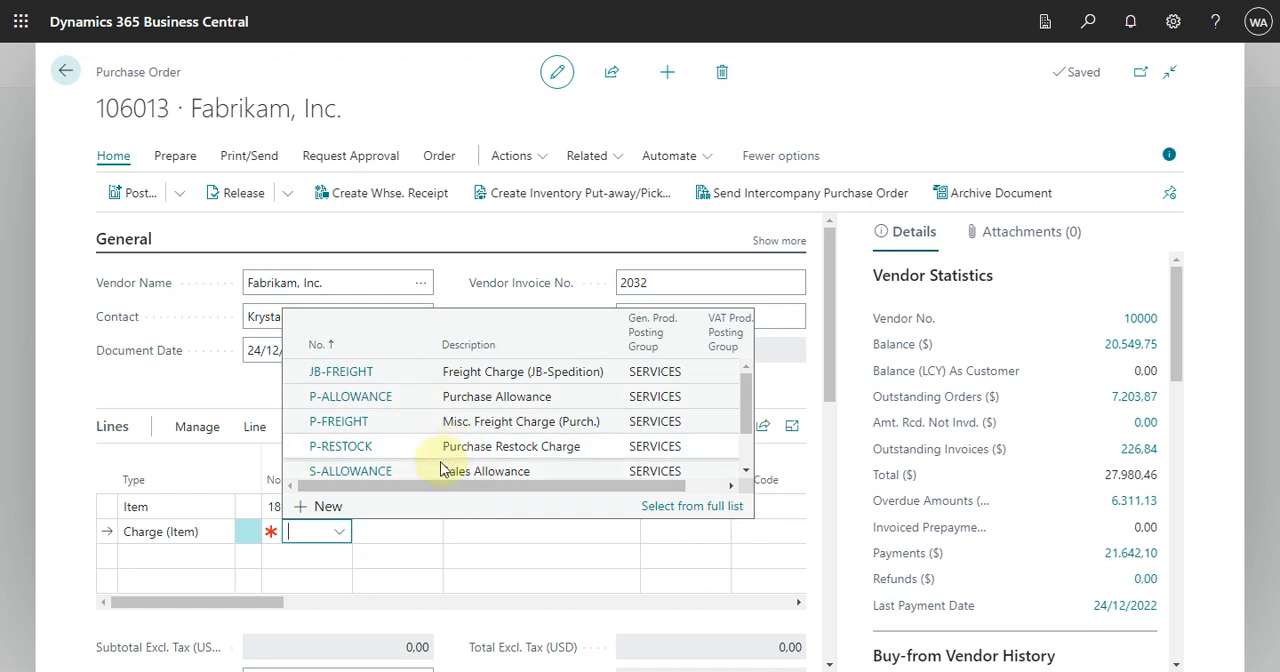
{"action": "left_click", "coordinate": [385, 425]}
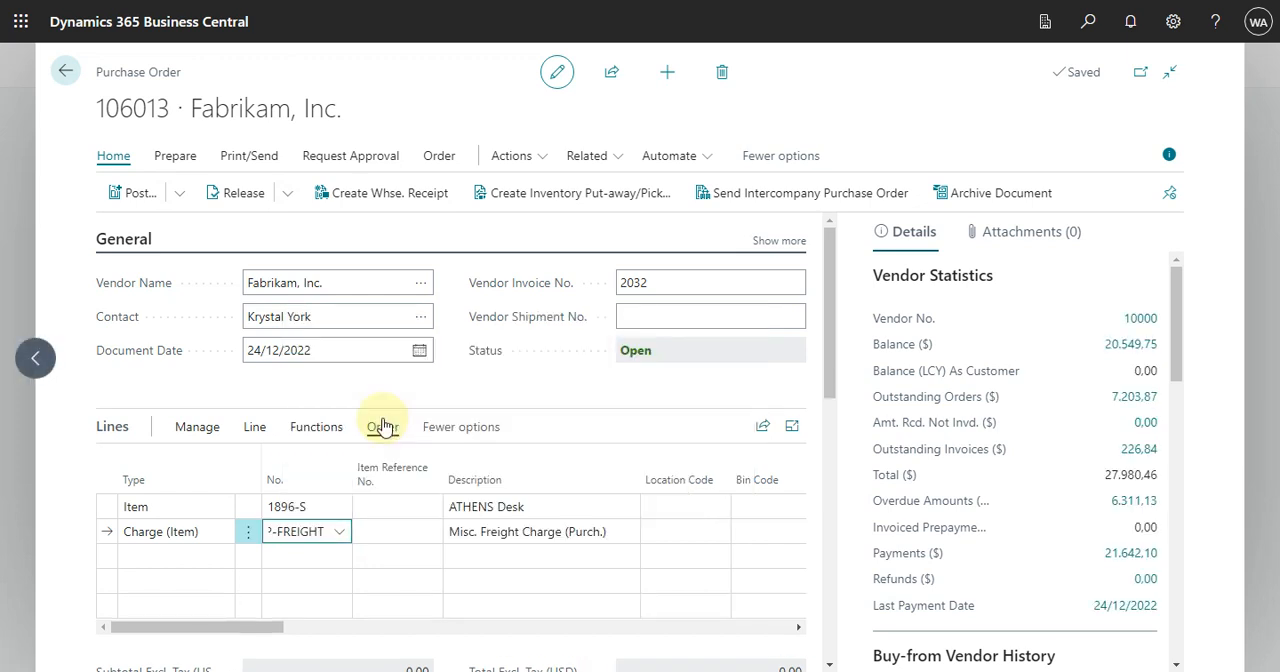
Step: Set the quantity to 1 on both the ATHENS Desk line and the freight charge line
{"action": "key", "text": "Tab"}
{"action": "key", "text": "Tab"}
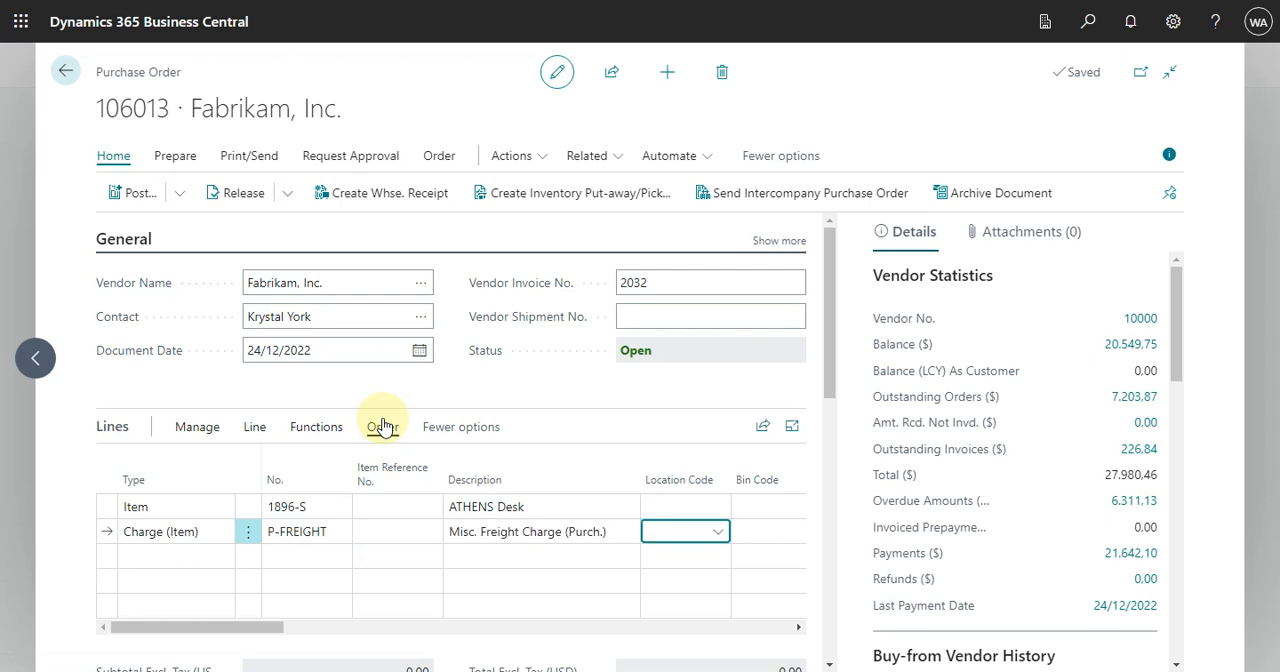
{"action": "key", "text": "Tab"}
{"action": "key", "text": "Tab"}
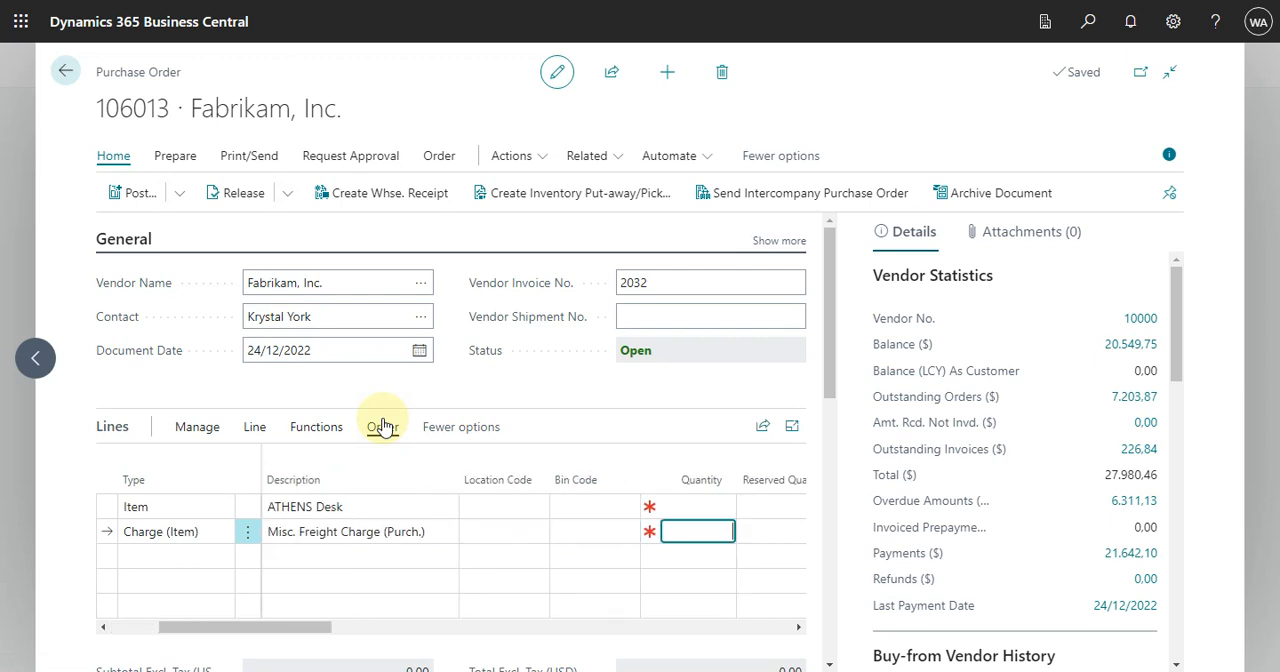
{"action": "key", "text": "Up"}
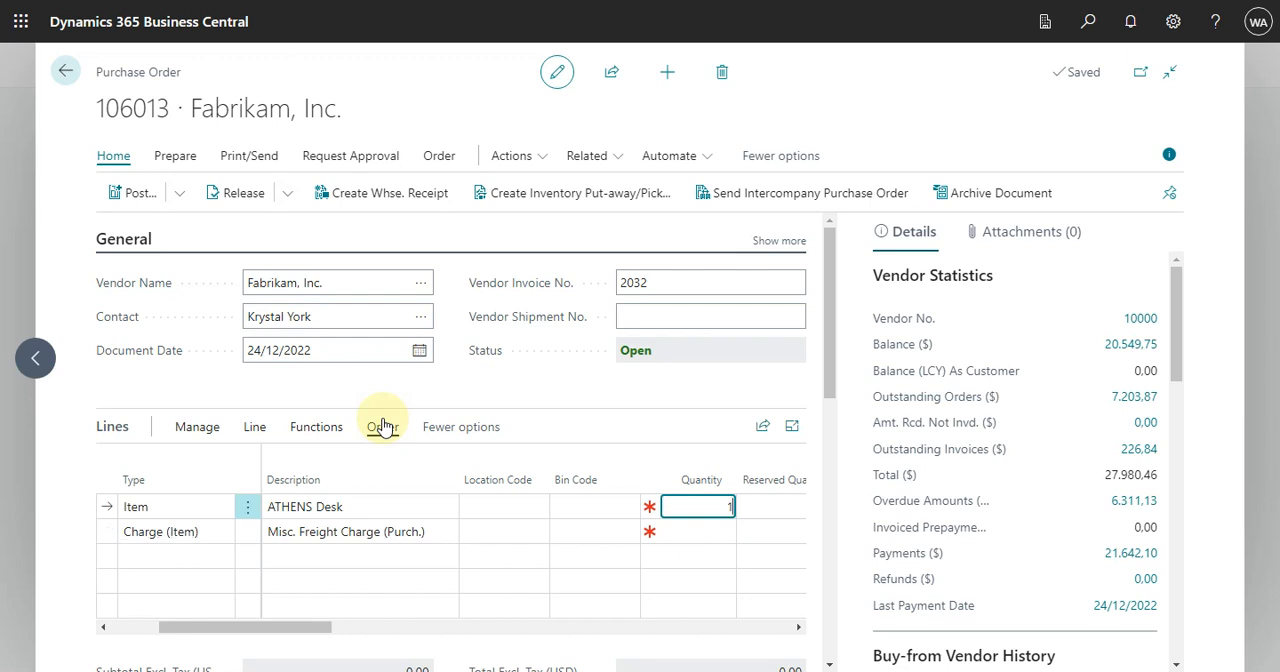
{"action": "type", "text": "1"}
{"action": "key", "text": "Down"}
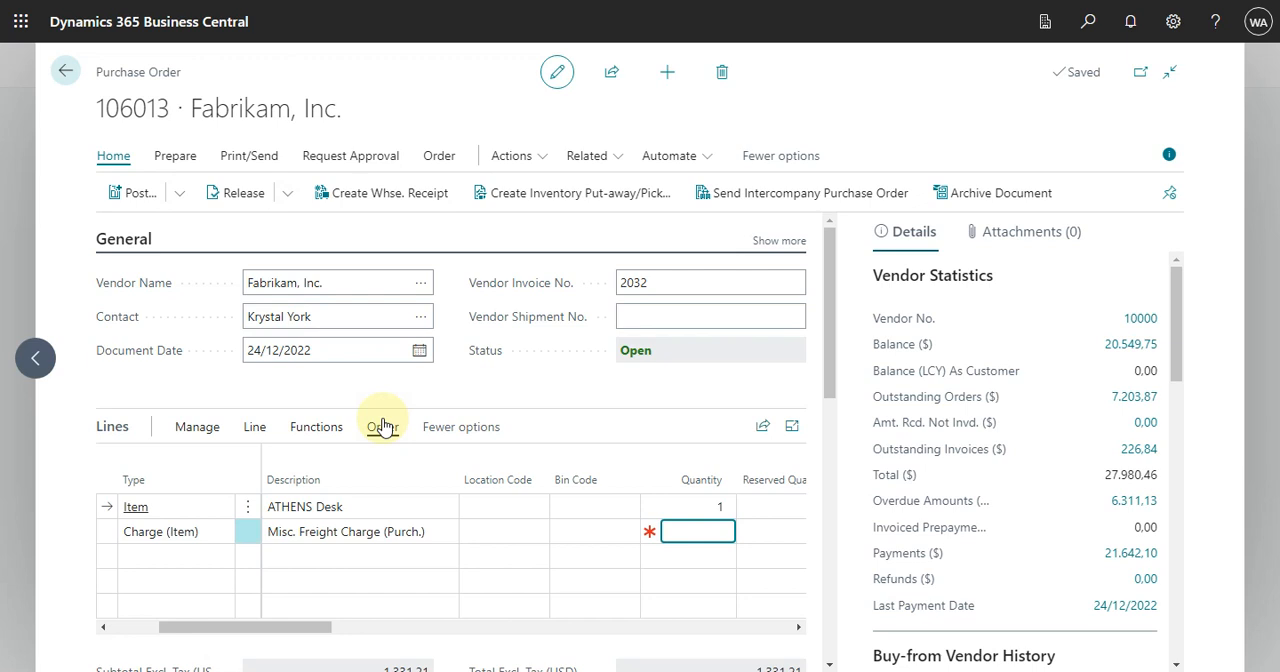
{"action": "type", "text": "1"}
{"action": "key", "text": "Tab"}
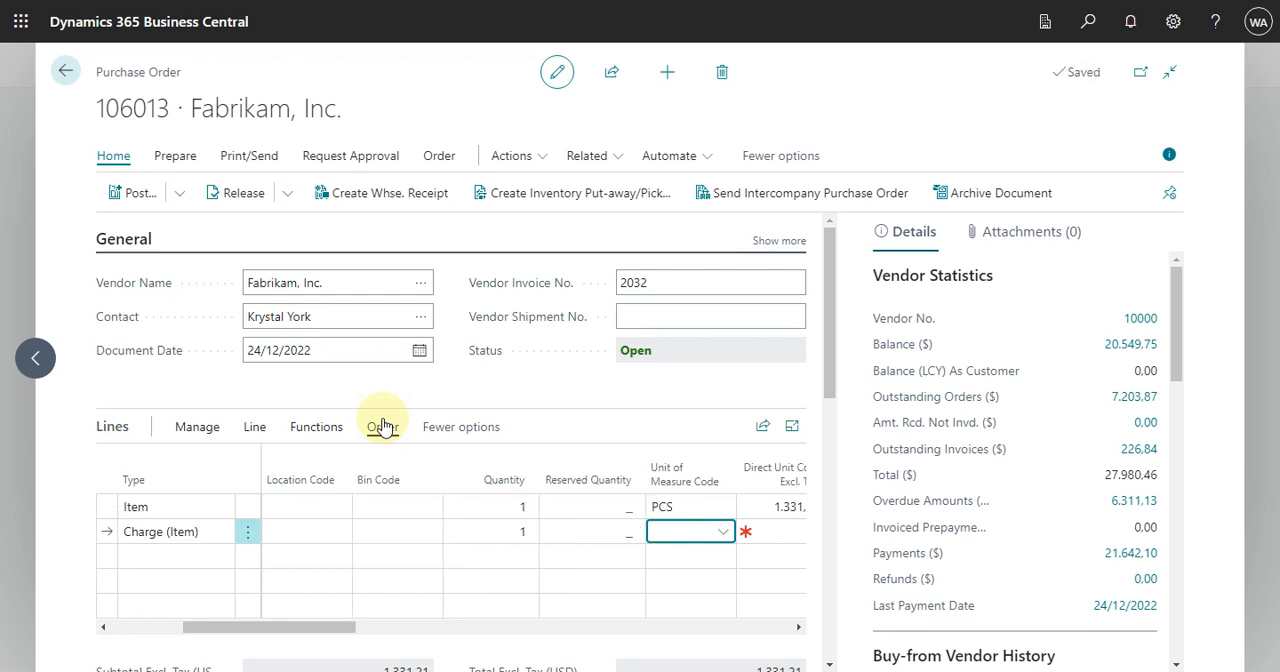
Step: Set the freight charge line's direct unit cost excluding tax to 100
{"action": "key", "text": "Tab"}
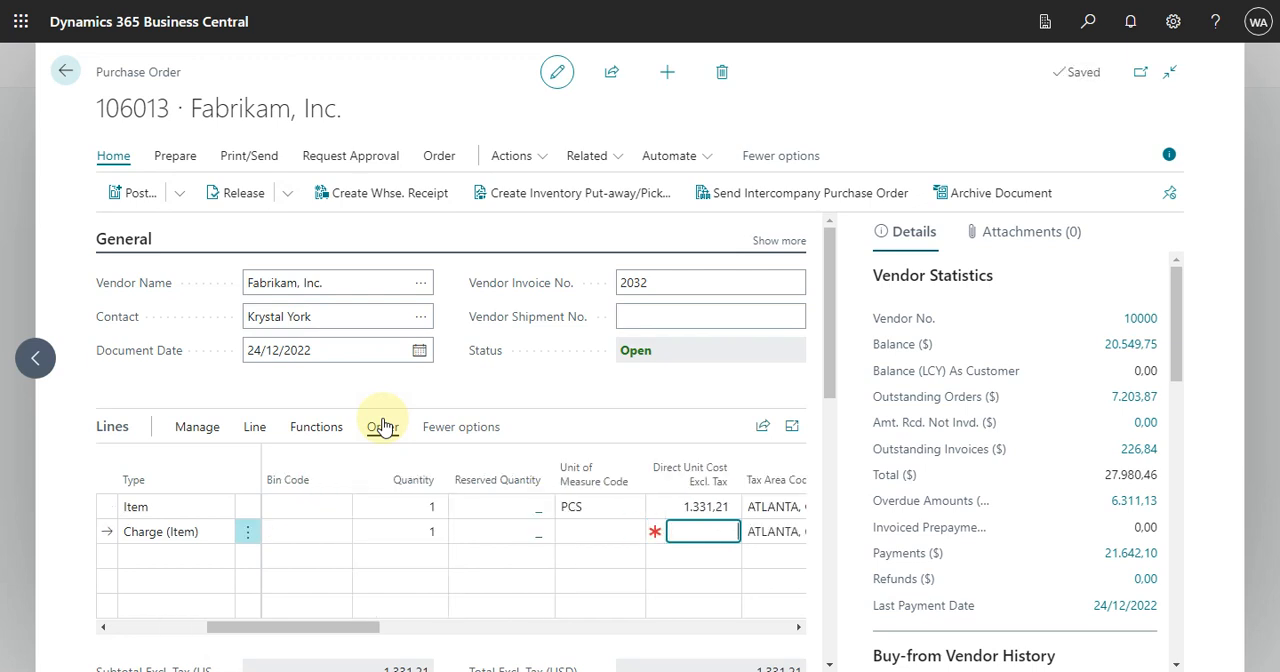
{"action": "type", "text": "100"}
{"action": "key", "text": "Tab"}
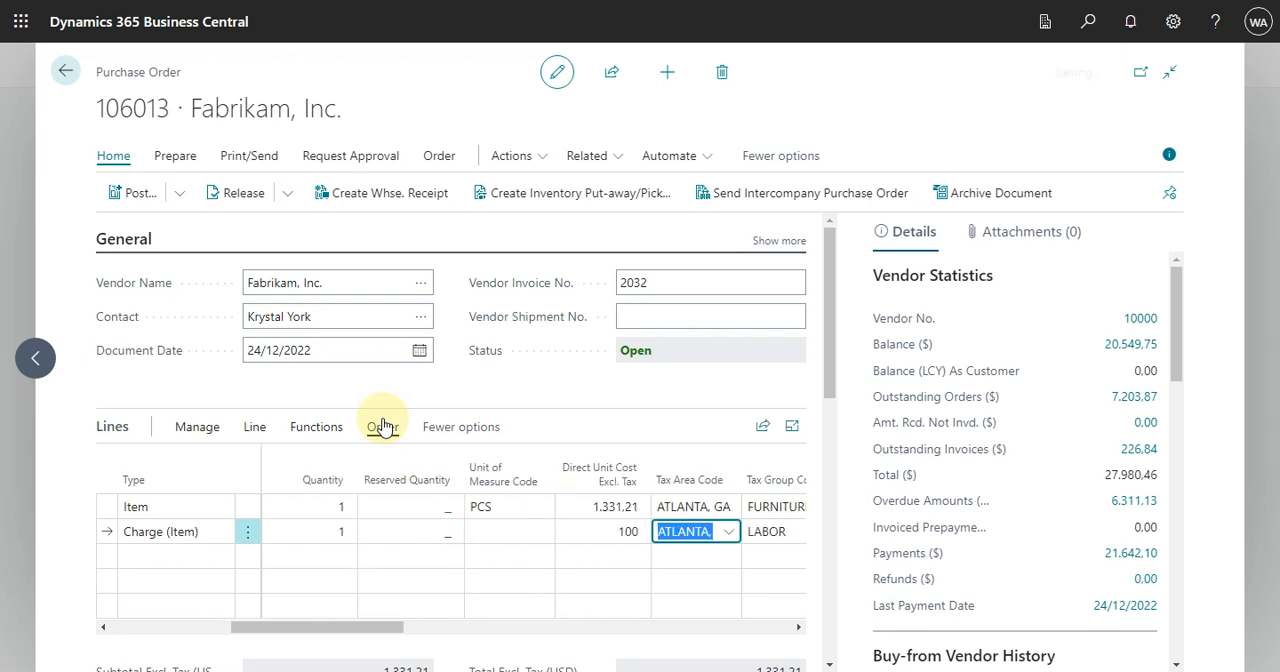
Step: Review the freight charge line's tax, receiving, assignment and receipt date columns, along with the order totals
{"action": "key", "text": "Tab"}
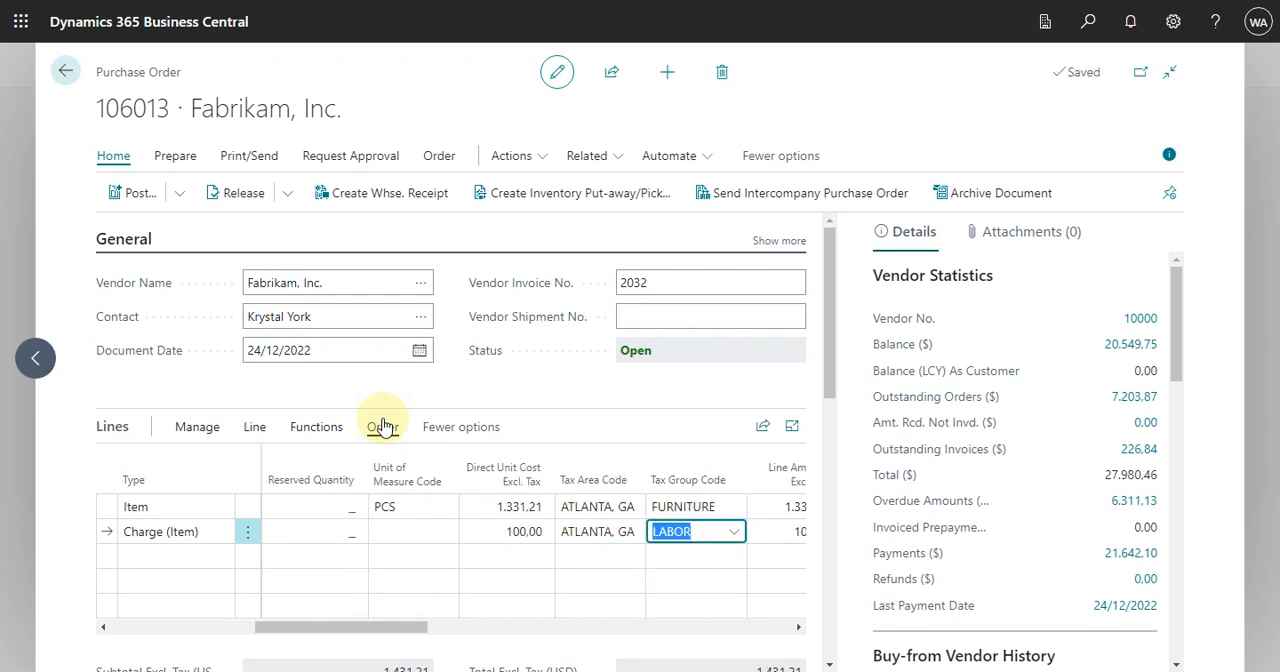
{"action": "key", "text": "Tab"}
{"action": "key", "text": "Tab"}
{"action": "key", "text": "Tab"}
{"action": "key", "text": "Tab"}
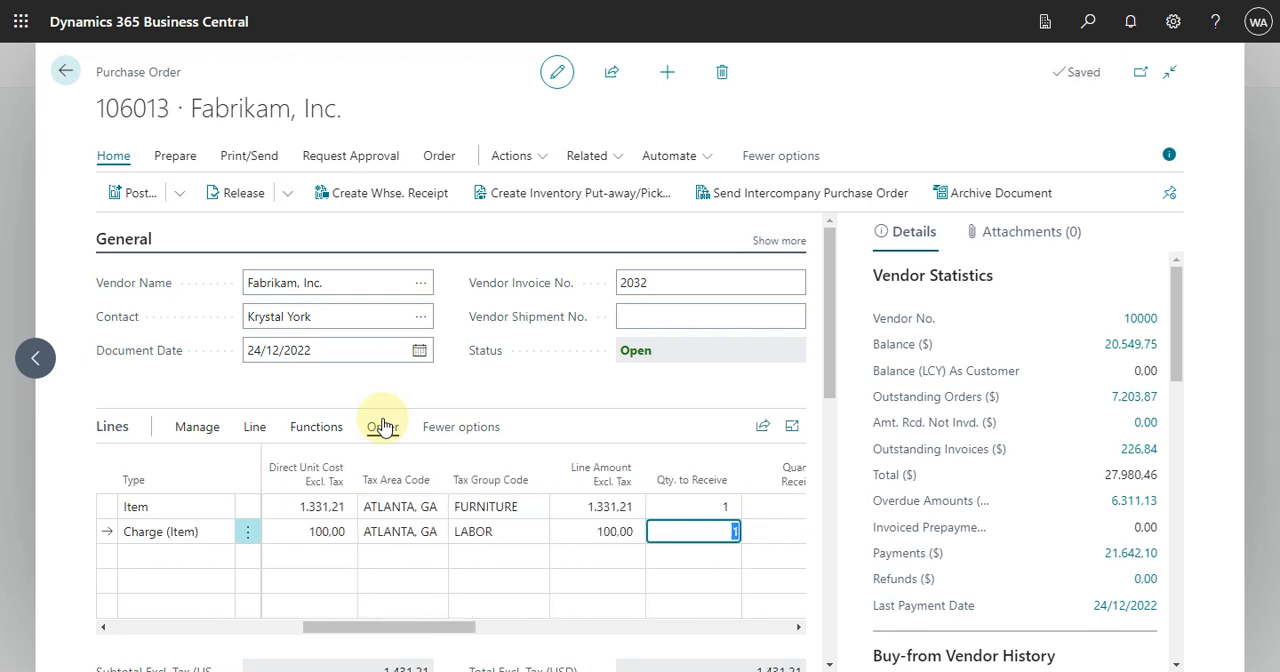
{"action": "key", "text": "Tab"}
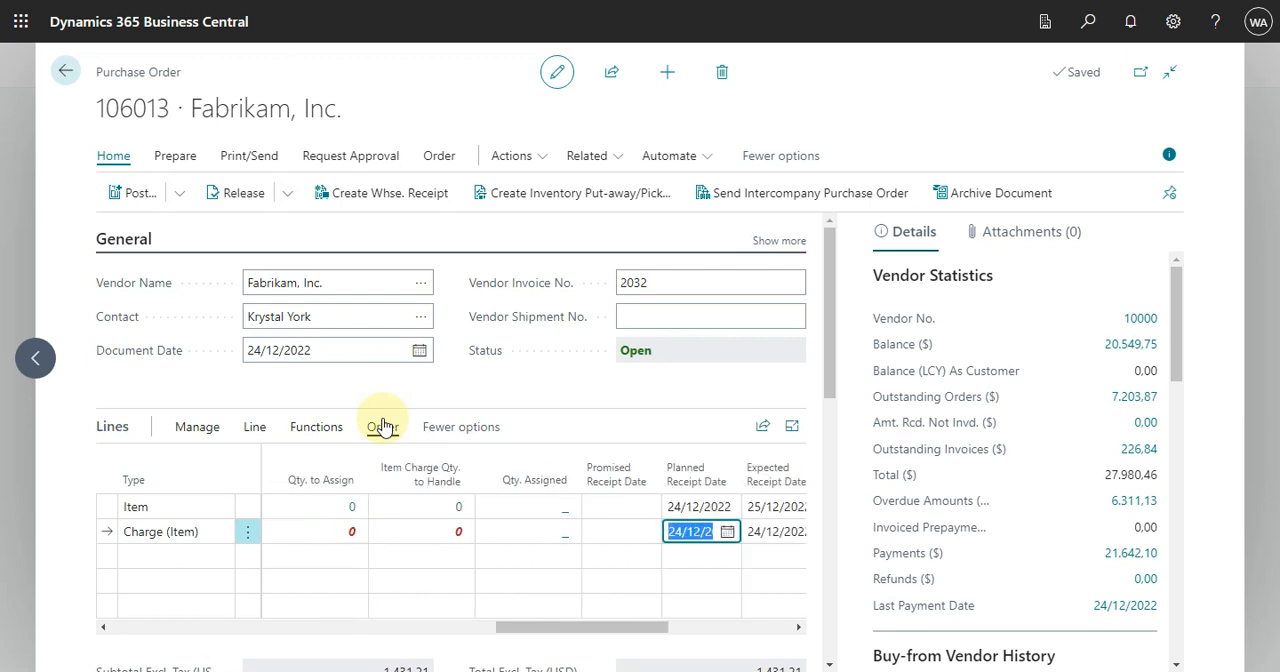
{"action": "key", "text": "Tab"}
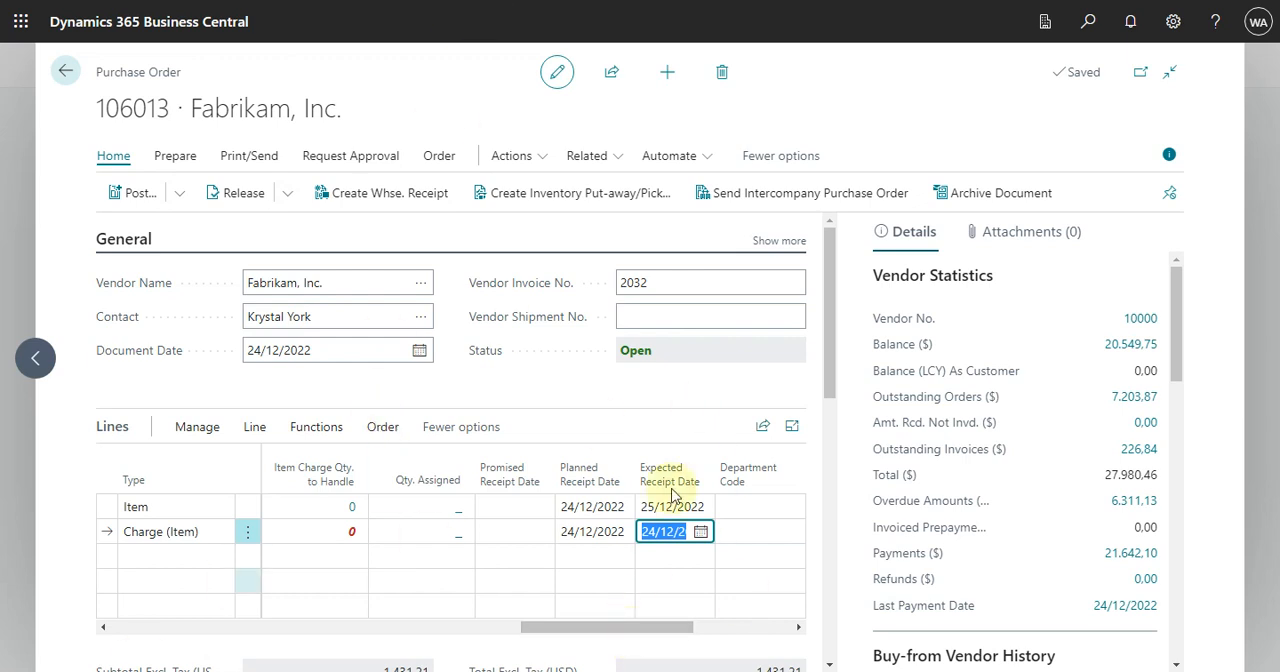
{"action": "scroll", "coordinate": [834, 360], "scroll_direction": "down", "scroll_amount": 1}
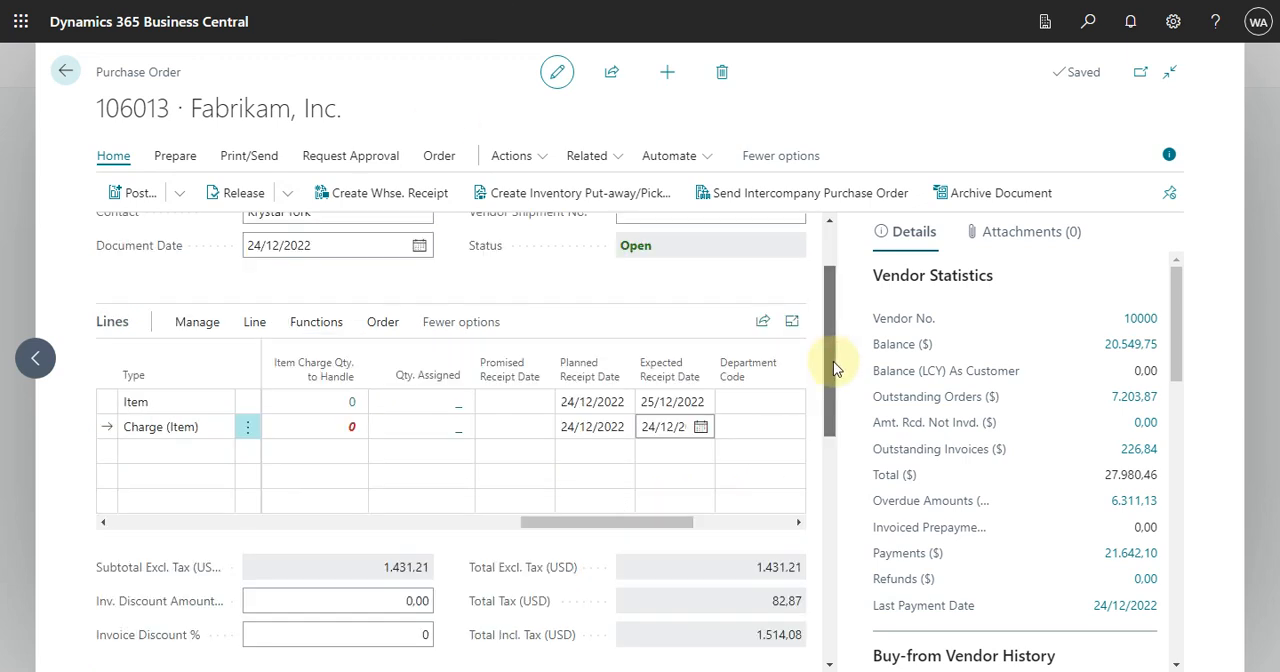
{"action": "mouse_move", "coordinate": [834, 362]}
{"action": "left_mouse_down"}
{"action": "mouse_move", "coordinate": [837, 392]}
{"action": "mouse_move", "coordinate": [832, 362]}
{"action": "left_mouse_up"}
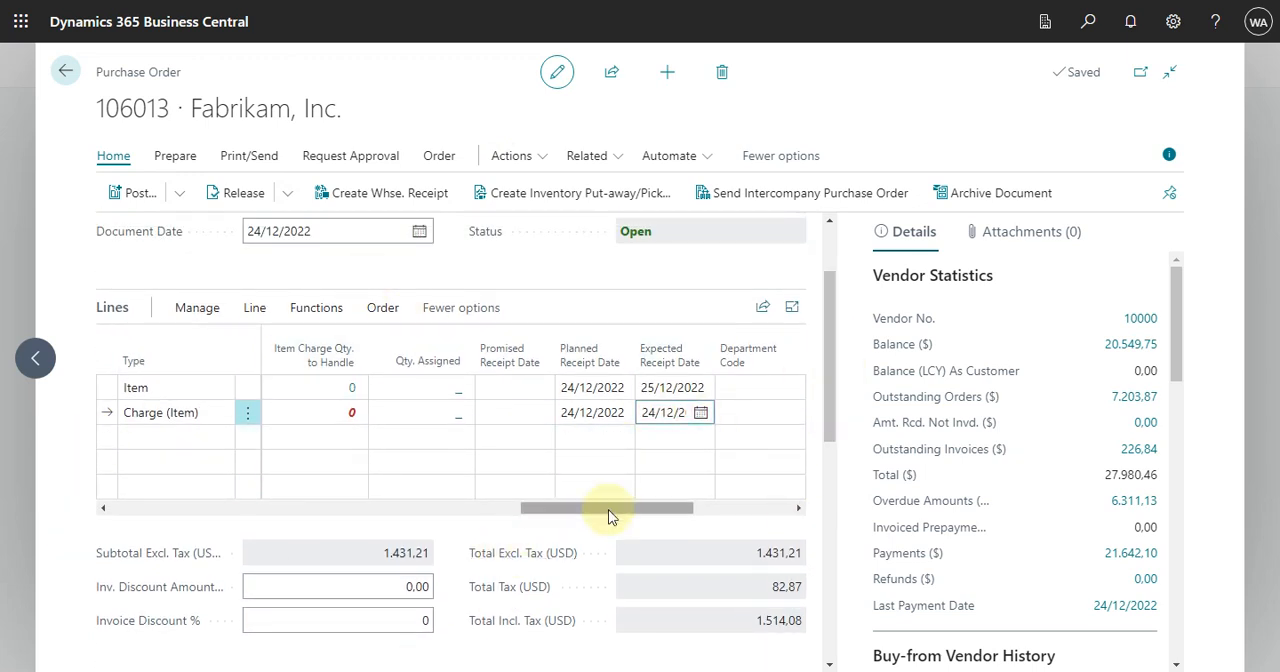
{"action": "left_click_drag", "start_coordinate": [610, 513], "coordinate": [394, 500]}
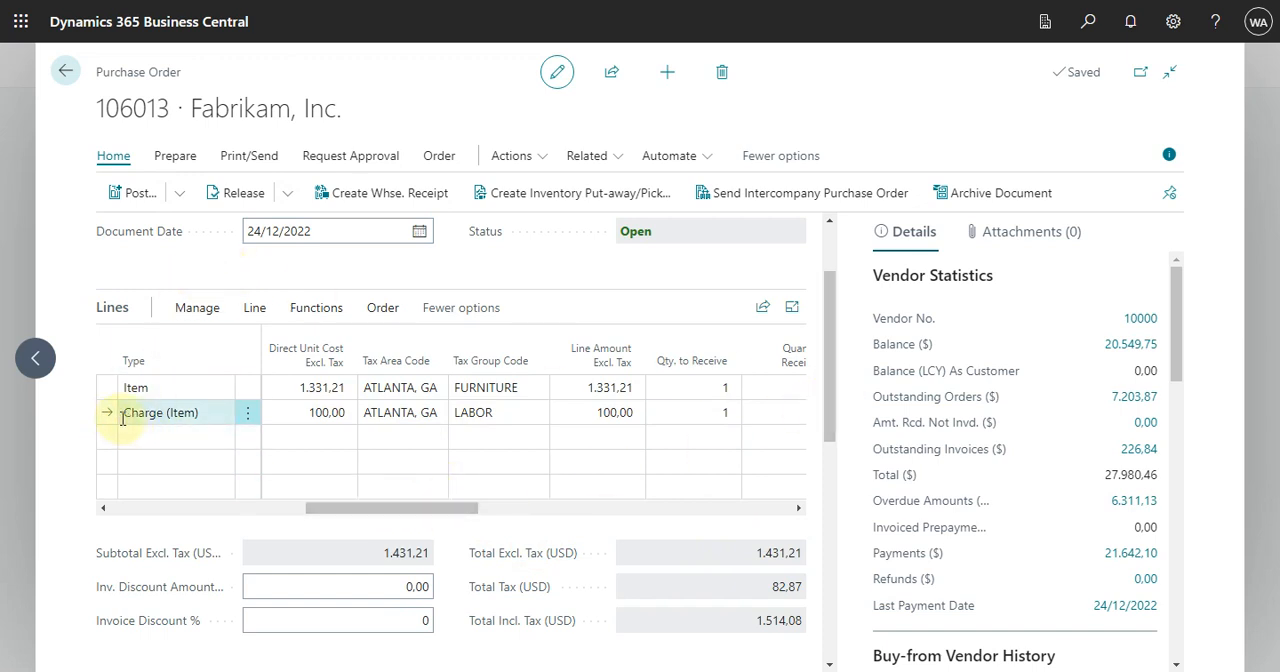
Step: Assign the freight charge line to the ATHENS Desk line with the suggested item charge assignment and check the quantity and amount to assign
{"action": "left_click", "coordinate": [252, 310]}
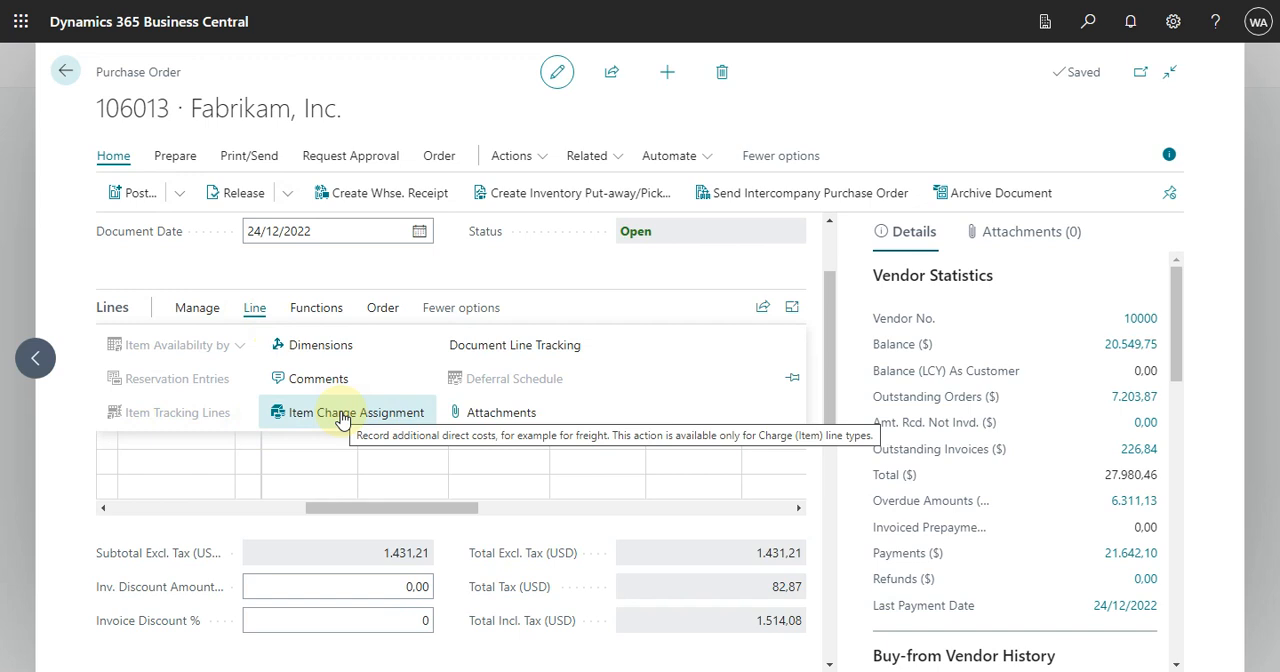
{"action": "left_click", "coordinate": [383, 414]}
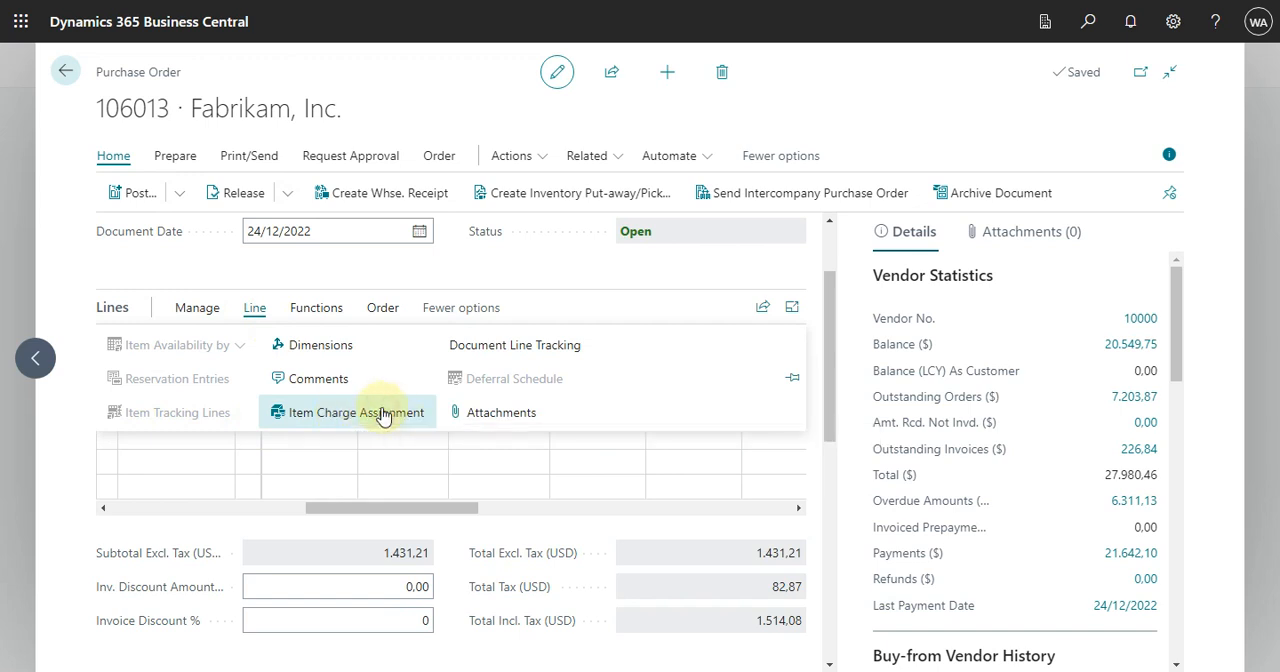
{"action": "left_click", "coordinate": [383, 414]}
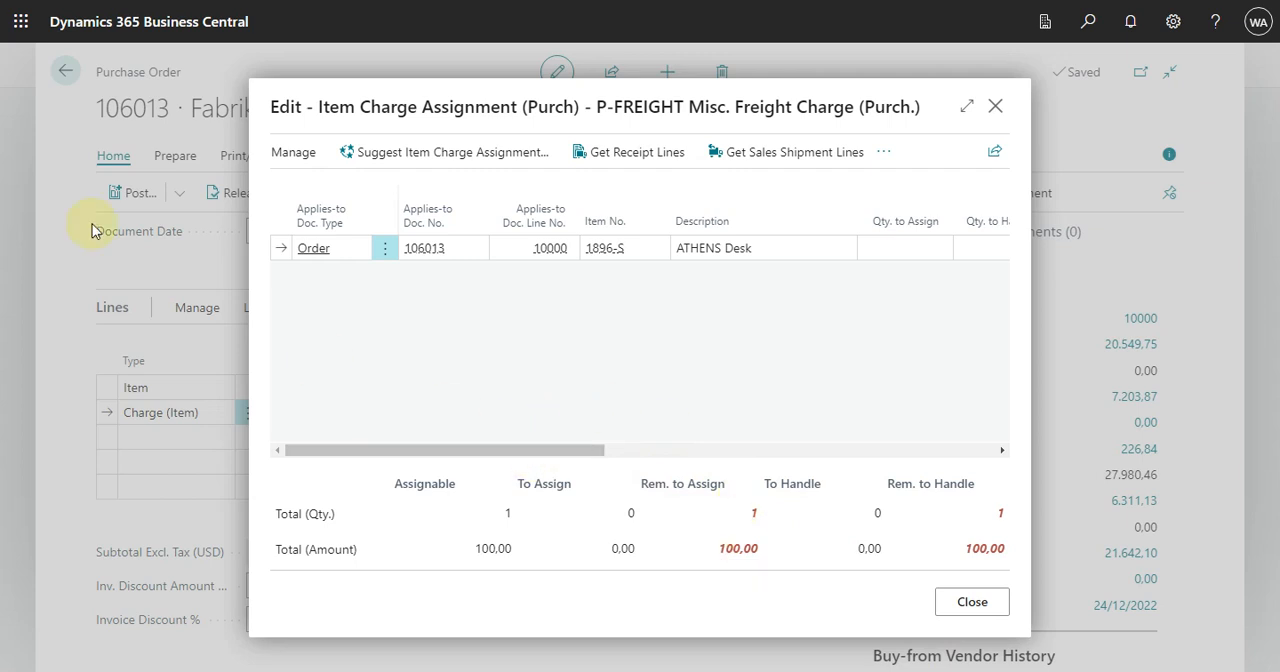
{"action": "left_click", "coordinate": [404, 156]}
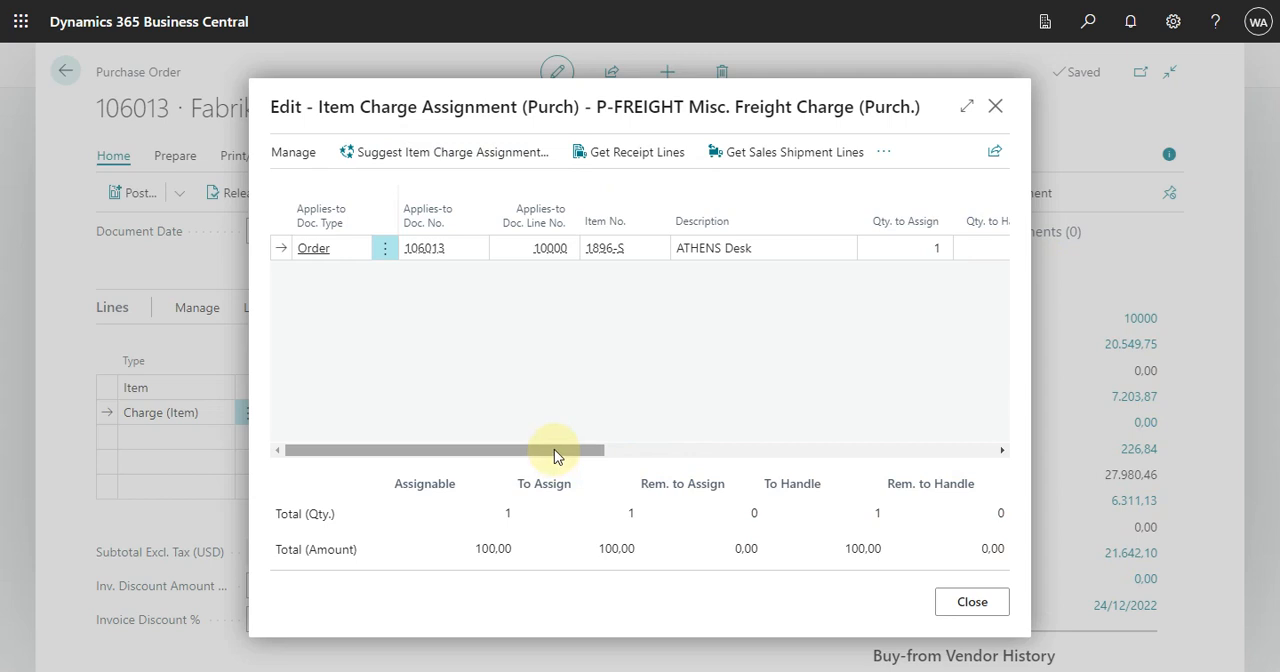
{"action": "left_click_drag", "start_coordinate": [568, 458], "coordinate": [715, 478]}
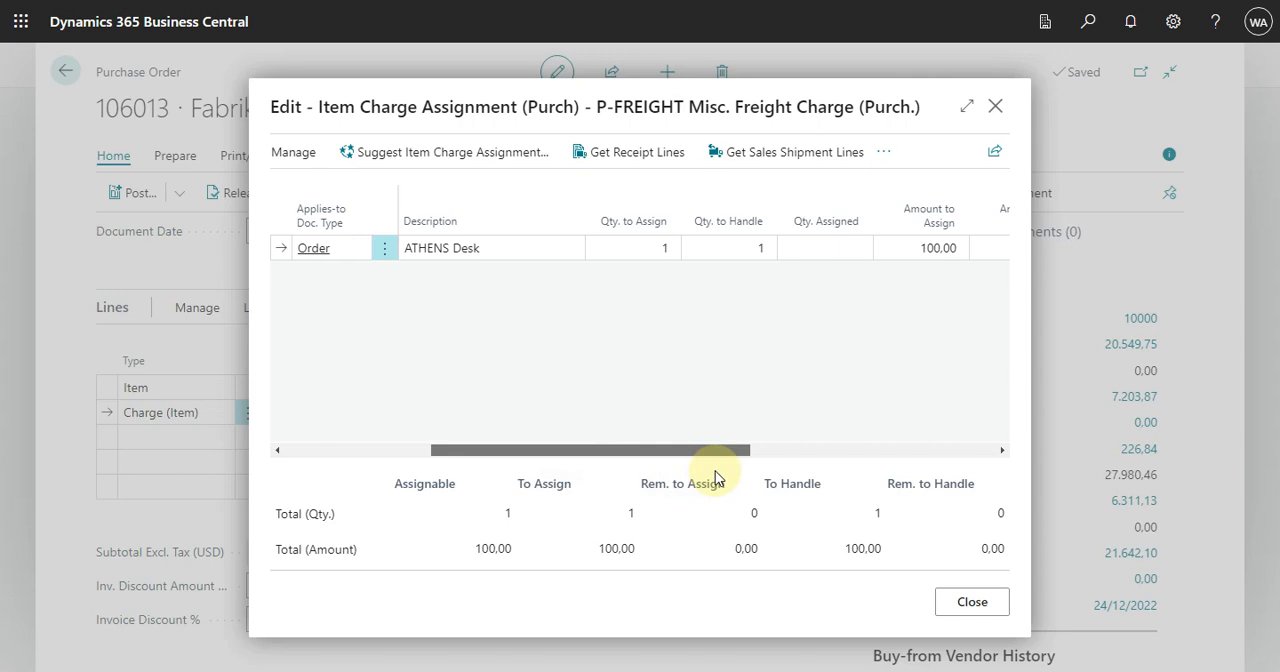
{"action": "left_click_drag", "start_coordinate": [715, 478], "coordinate": [490, 452]}
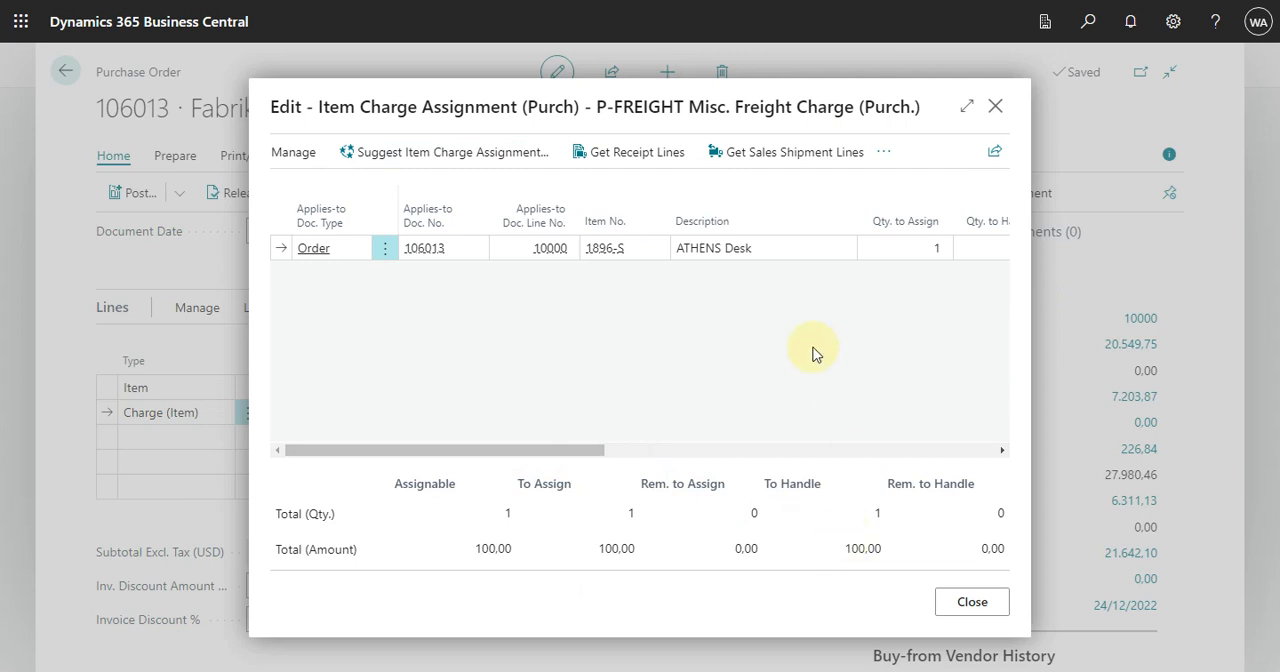
{"action": "key", "text": "Escape"}
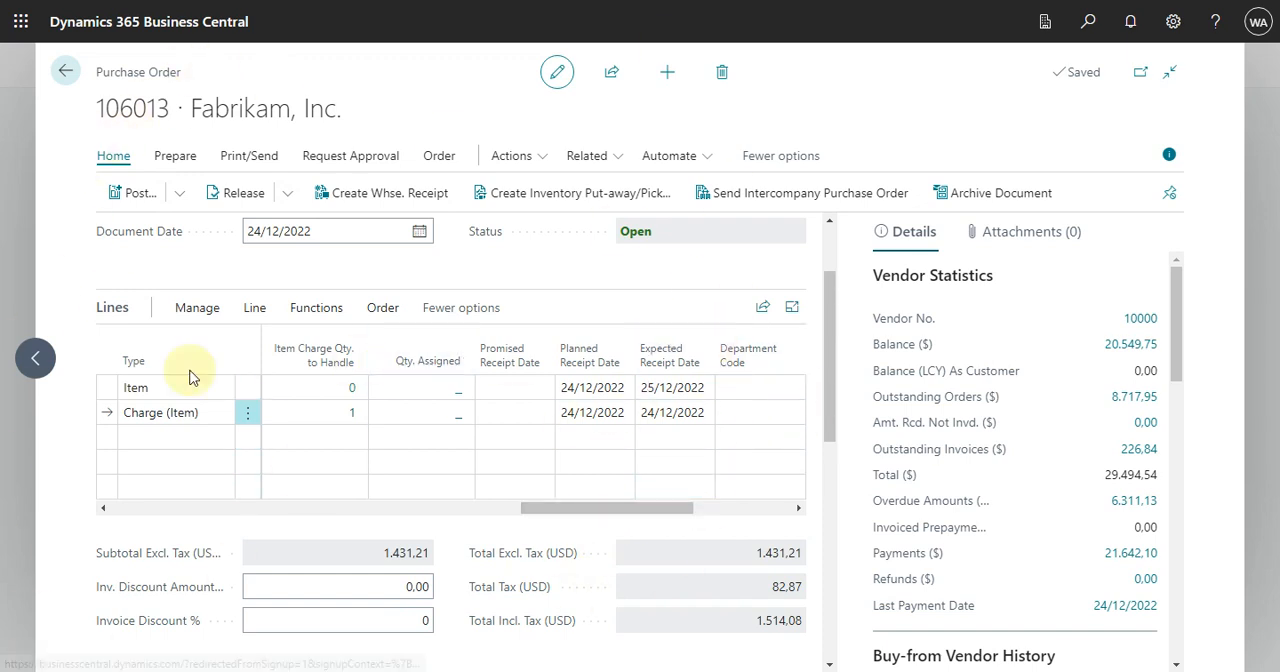
Step: Post the purchase order and open the posted purchase invoice to review its desk and freight charge lines
{"action": "left_click", "coordinate": [125, 195]}
{"action": "left_click", "coordinate": [718, 418]}
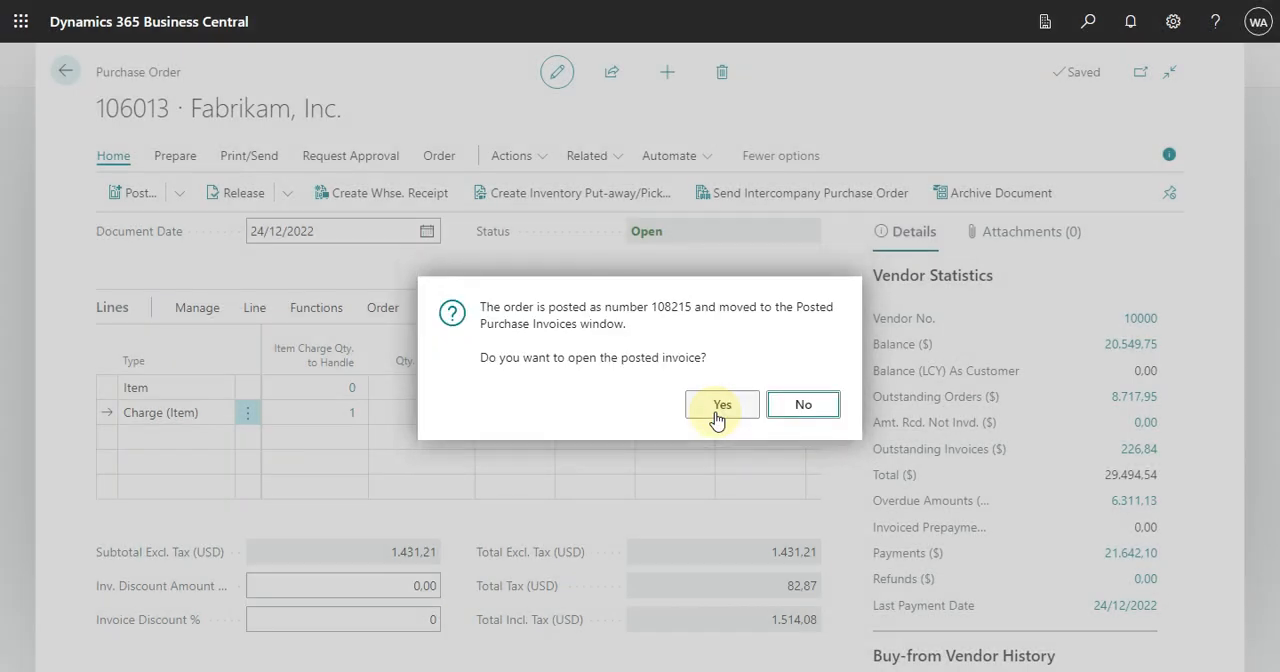
{"action": "left_click", "coordinate": [717, 419]}
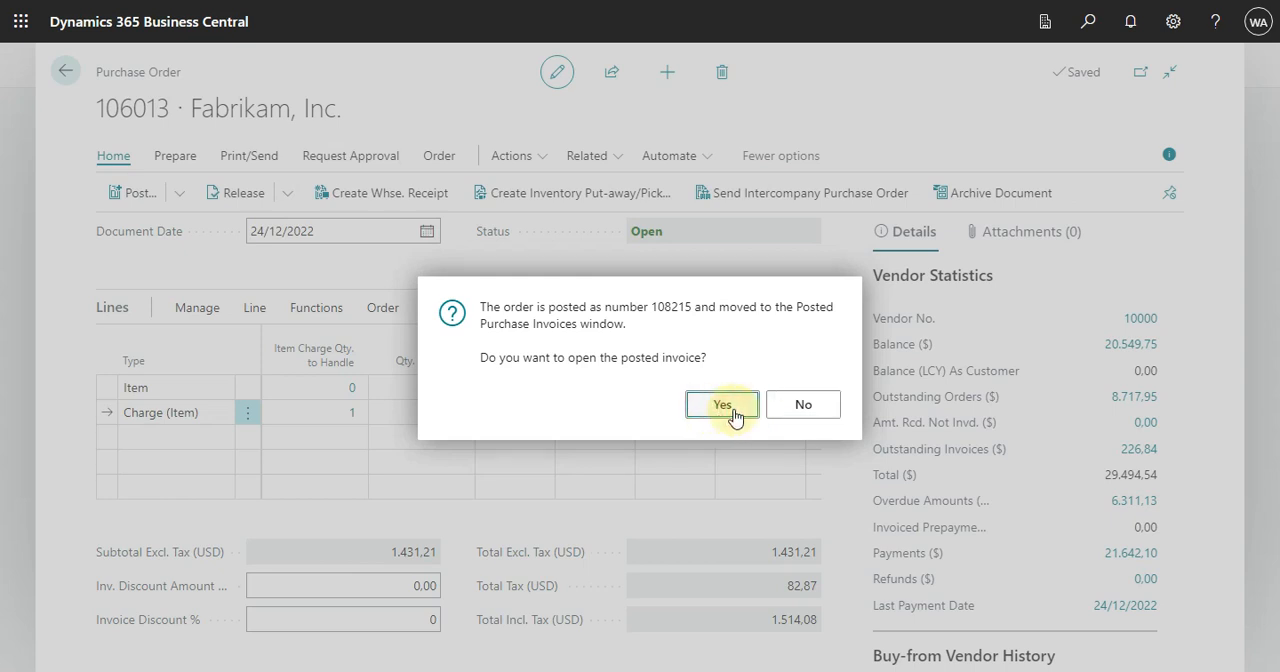
{"action": "left_click", "coordinate": [733, 414]}
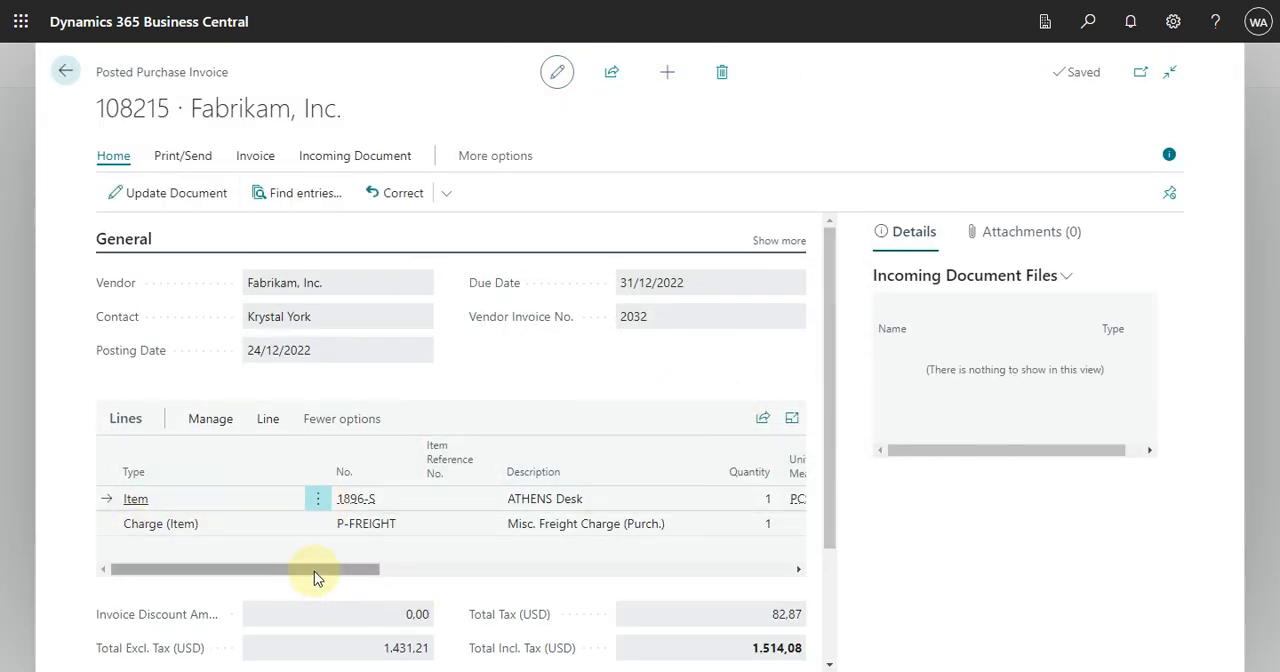
{"action": "left_click_drag", "start_coordinate": [316, 572], "coordinate": [777, 586]}
{"action": "left_click_drag", "start_coordinate": [548, 560], "coordinate": [126, 545]}
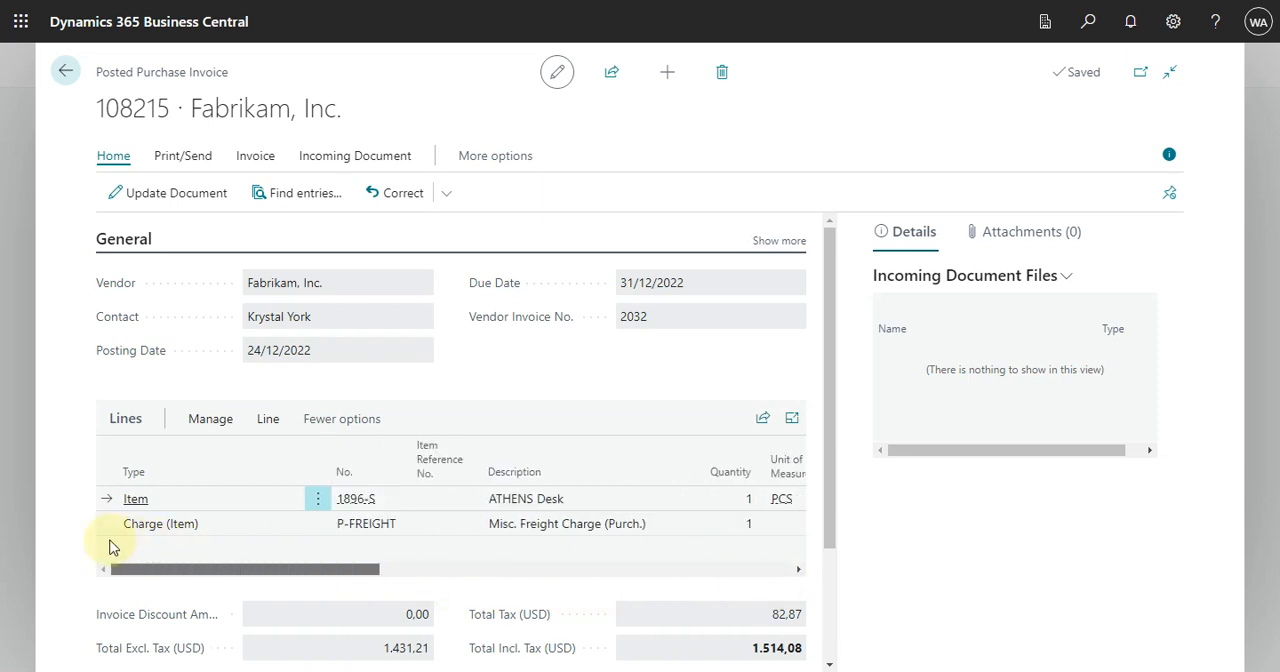
Step: Find the posted invoice's related entries and examine its G/L entries, including accounts, posting groups and amounts
{"action": "left_click", "coordinate": [299, 199]}
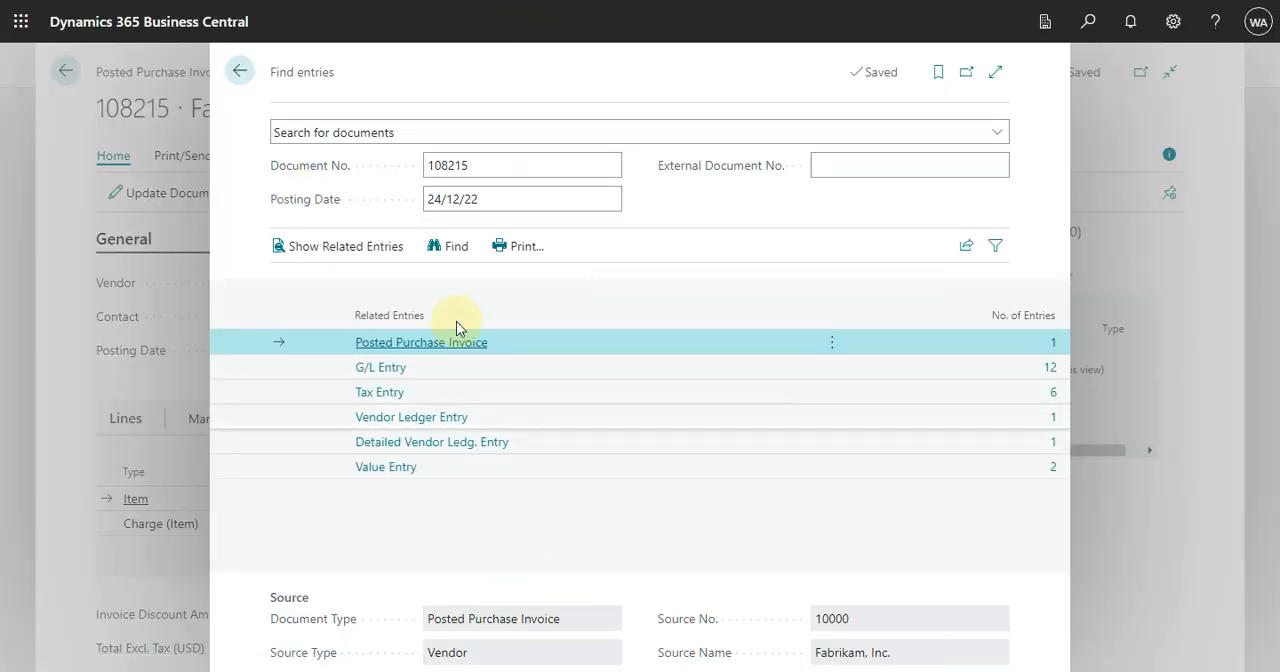
{"action": "left_click", "coordinate": [1040, 368]}
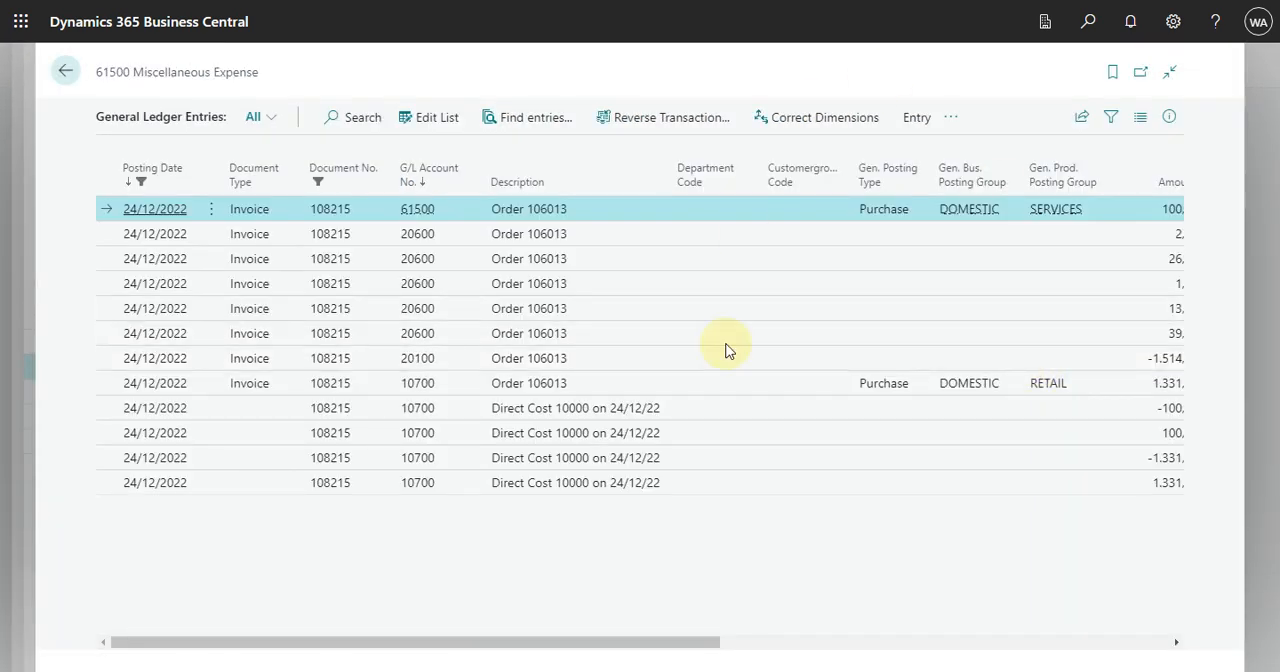
{"action": "left_click_drag", "start_coordinate": [443, 650], "coordinate": [537, 660]}
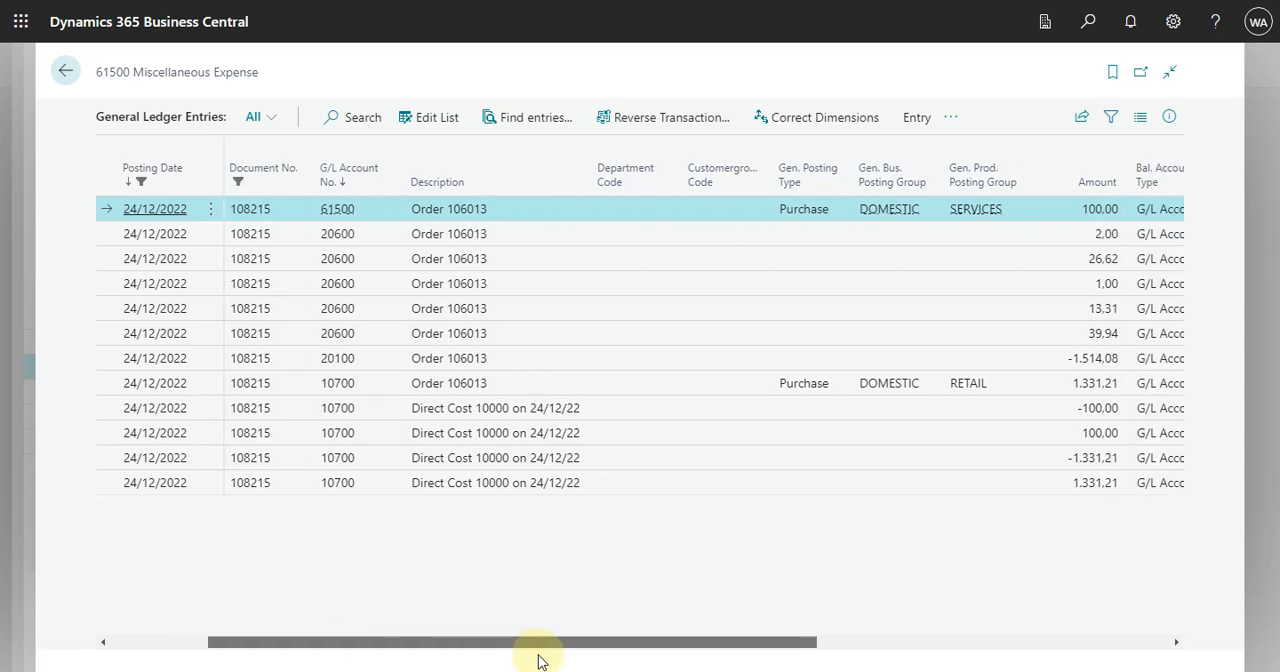
{"action": "left_click_drag", "start_coordinate": [537, 660], "coordinate": [542, 661]}
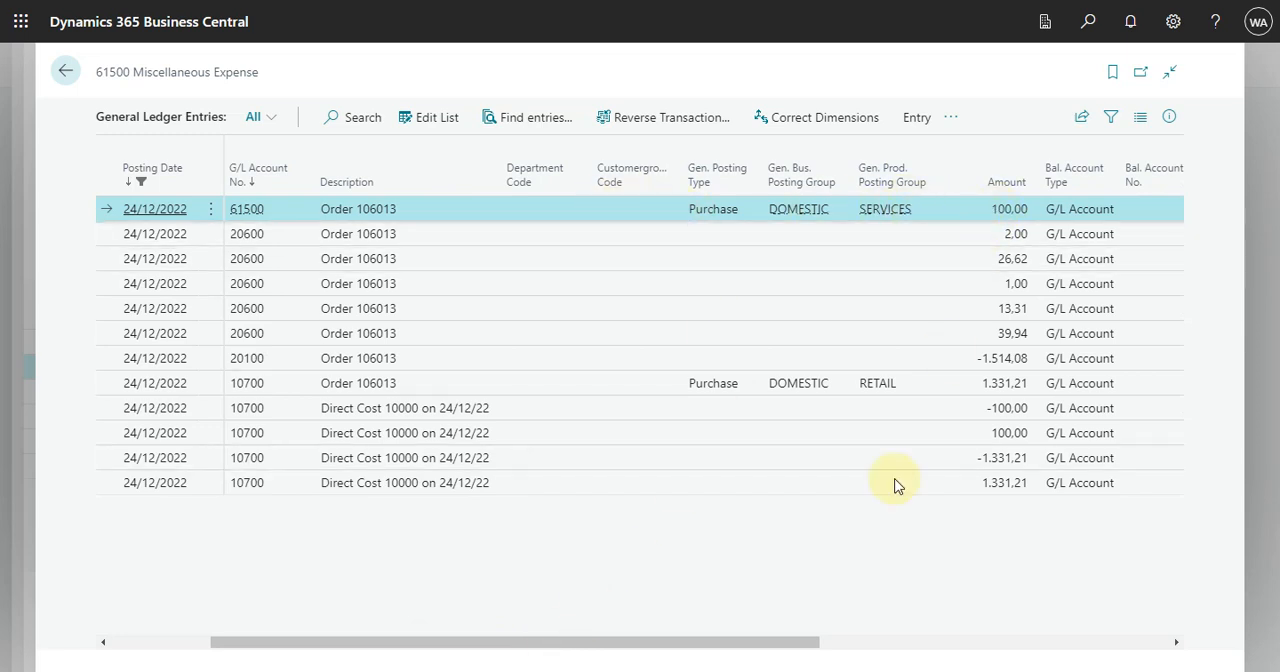
{"action": "left_click_drag", "start_coordinate": [720, 645], "coordinate": [886, 645]}
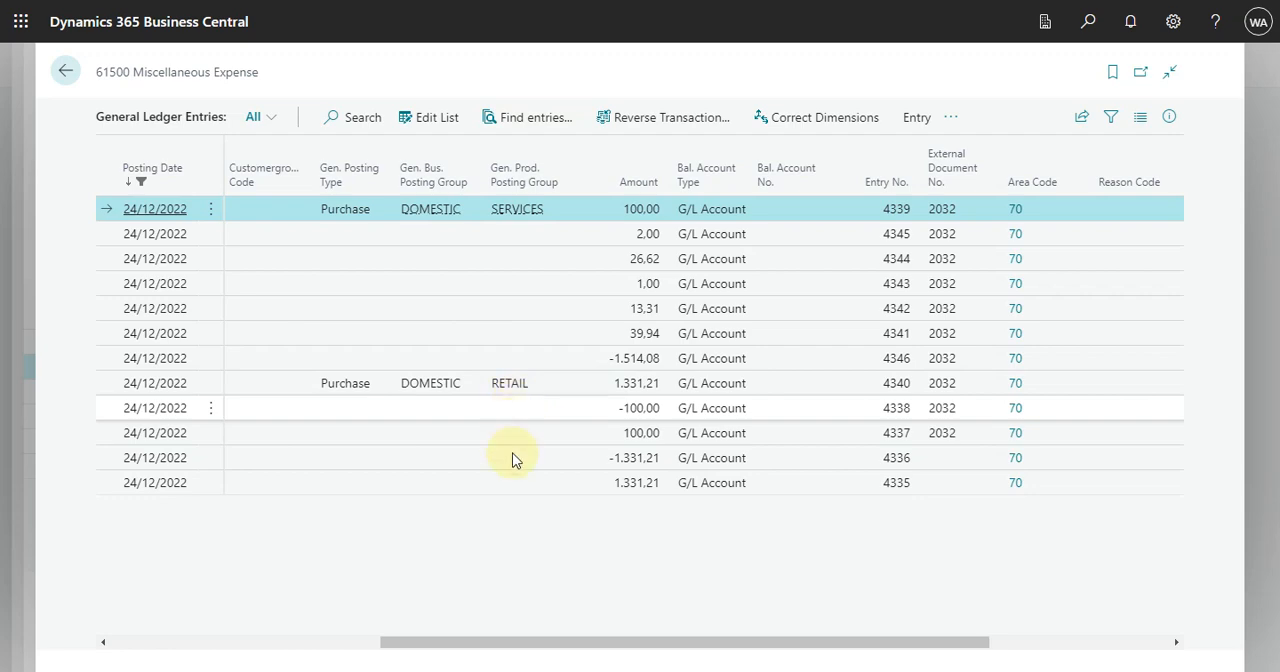
{"action": "left_click_drag", "start_coordinate": [726, 641], "coordinate": [376, 631]}
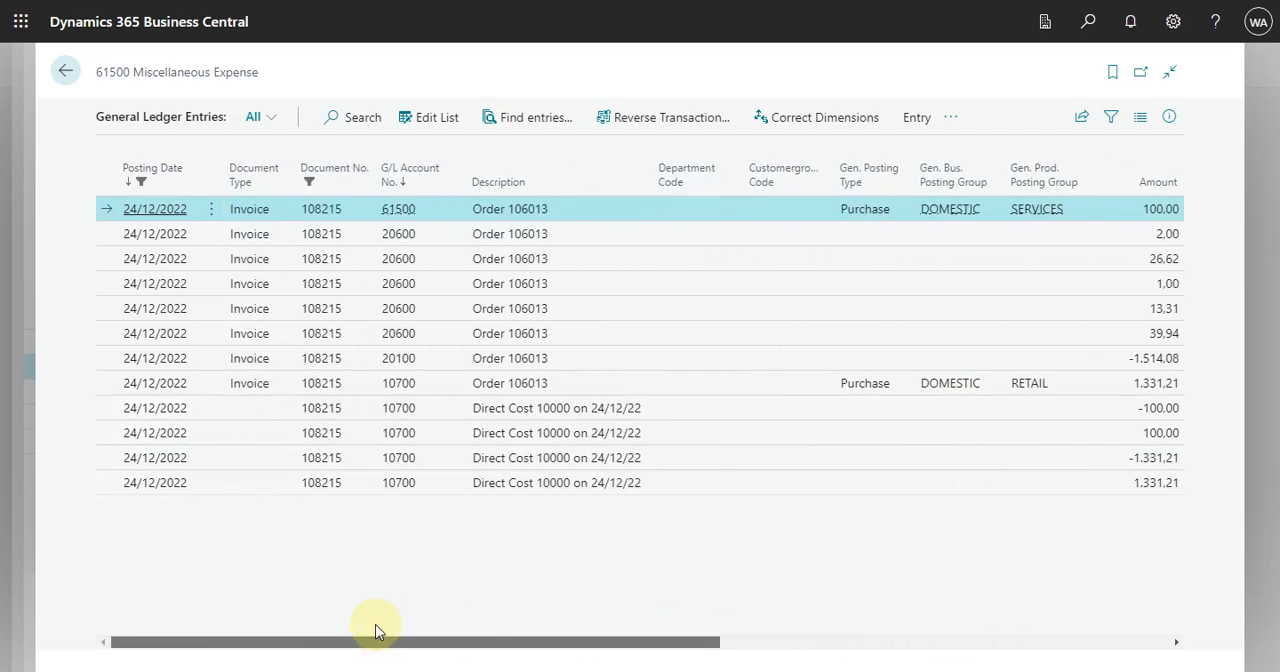
{"action": "left_click_drag", "start_coordinate": [194, 608], "coordinate": [230, 600]}
{"action": "left_click", "coordinate": [65, 71]}
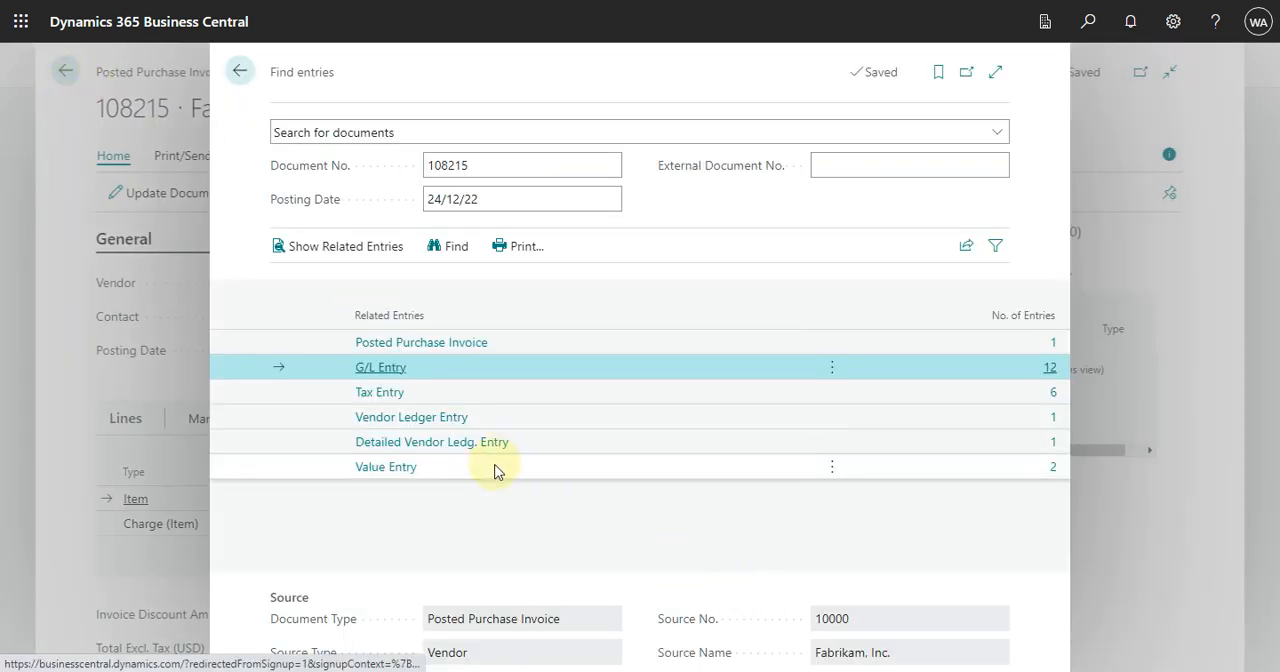
Step: Examine the invoice's value entries, comparing item charge numbers, actual costs, costs posted to G/L and cost per unit
{"action": "left_click", "coordinate": [1052, 473]}
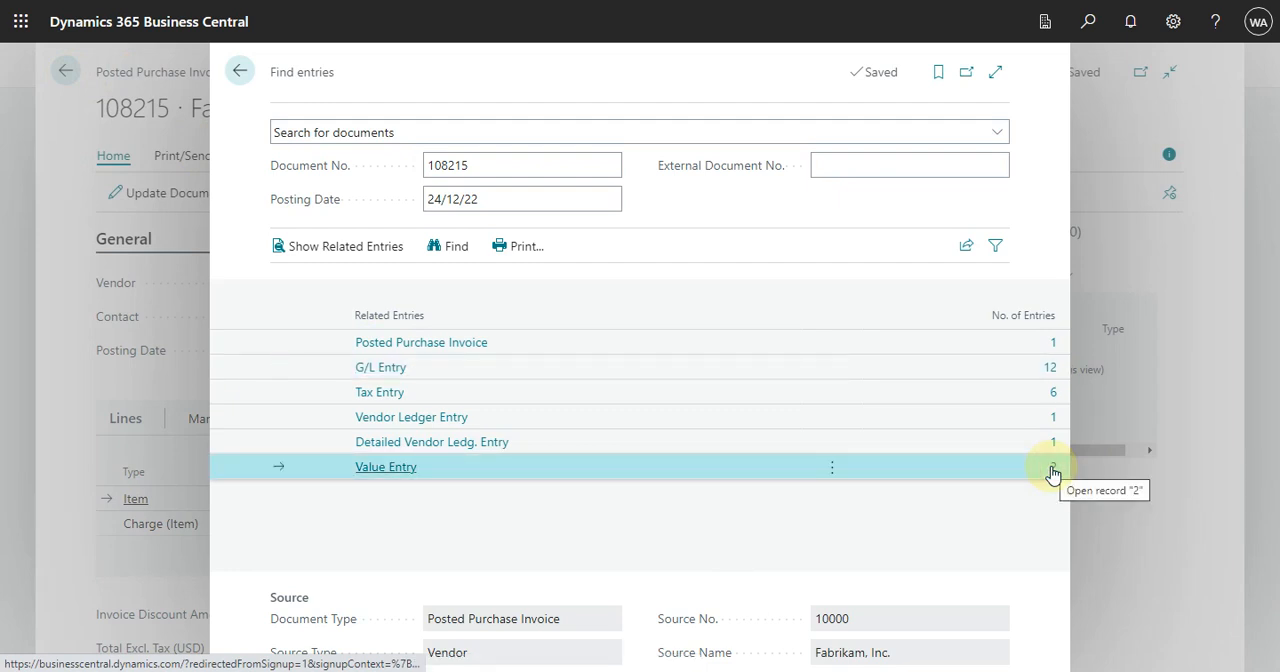
{"action": "left_click", "coordinate": [1052, 471]}
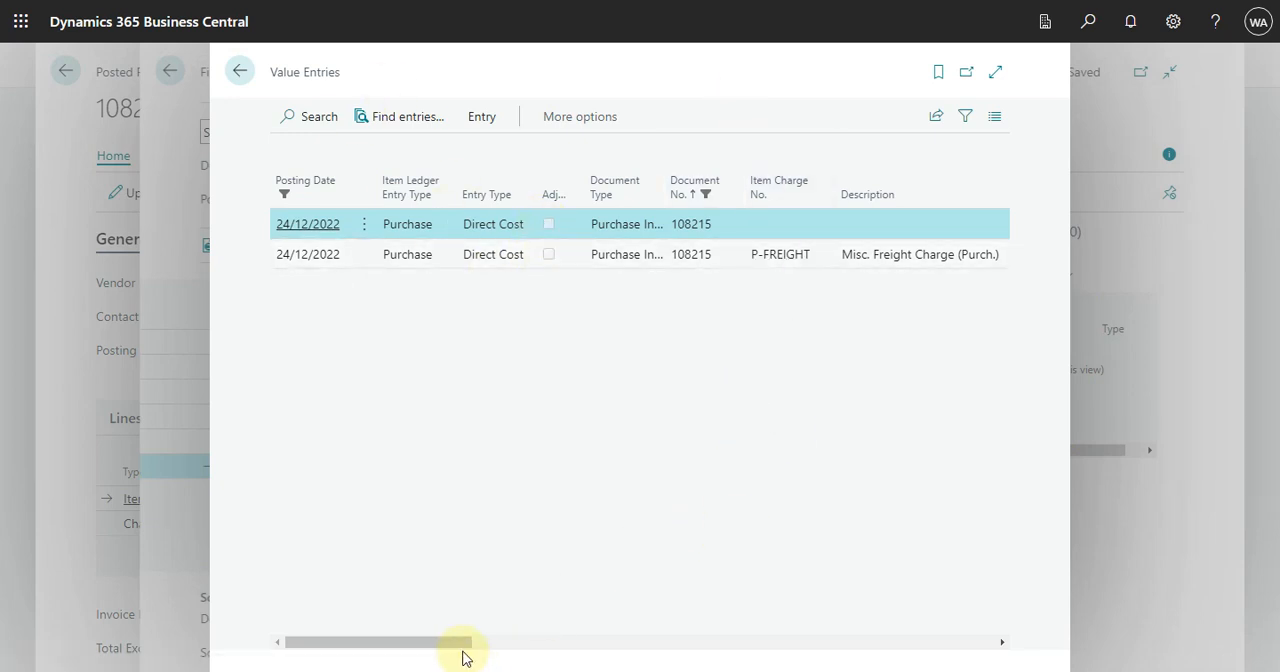
{"action": "left_click_drag", "start_coordinate": [460, 643], "coordinate": [646, 667]}
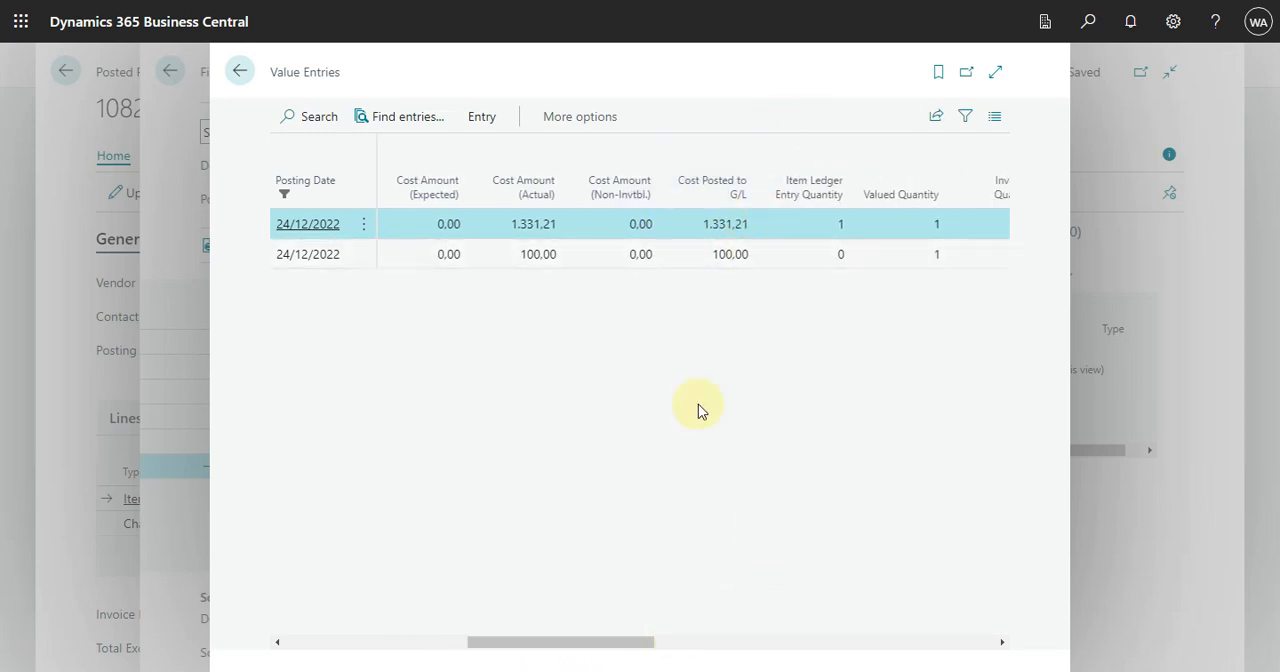
{"action": "left_click_drag", "start_coordinate": [603, 646], "coordinate": [275, 630]}
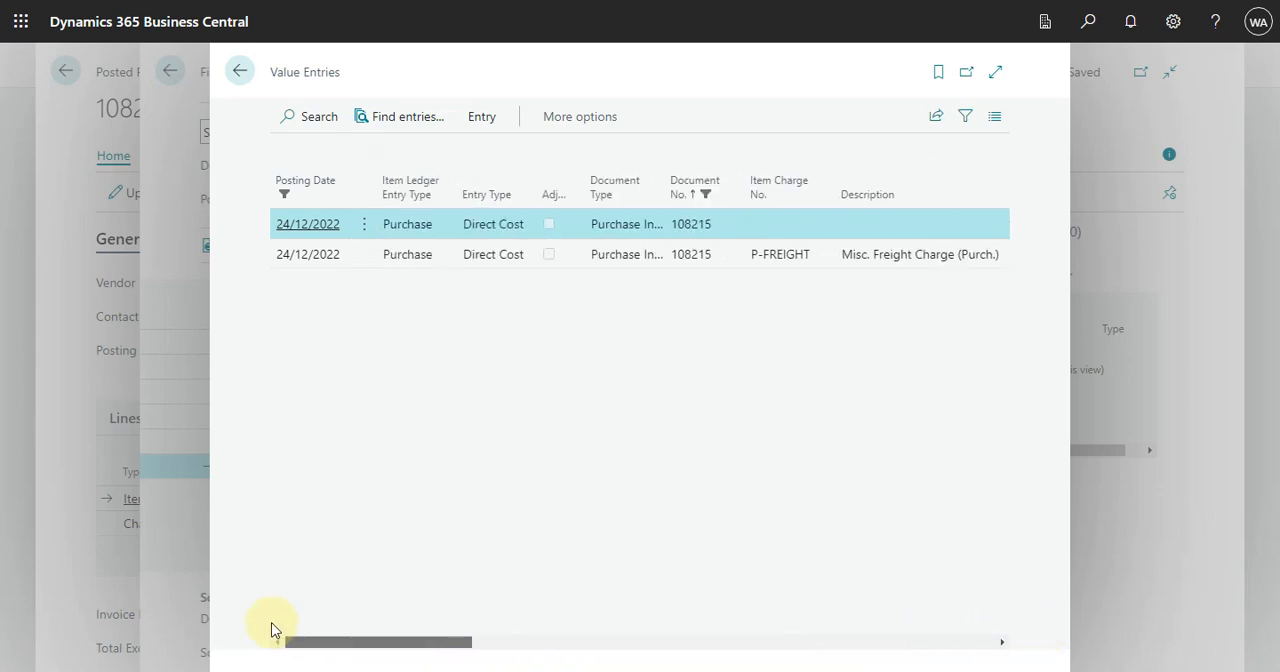
{"action": "left_click_drag", "start_coordinate": [443, 646], "coordinate": [705, 628]}
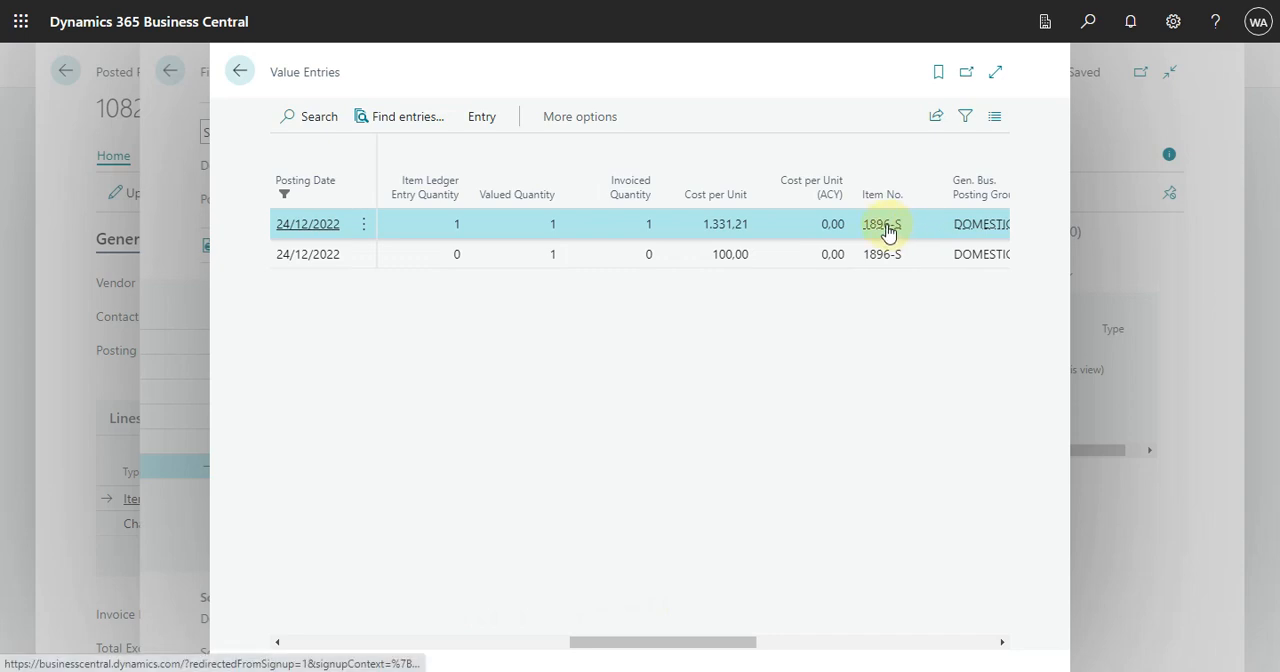
Step: Open the ATHENS Desk item card from the value entries and examine the item ledger entries' quantities and actual cost amounts
{"action": "mouse_move", "coordinate": [887, 229]}
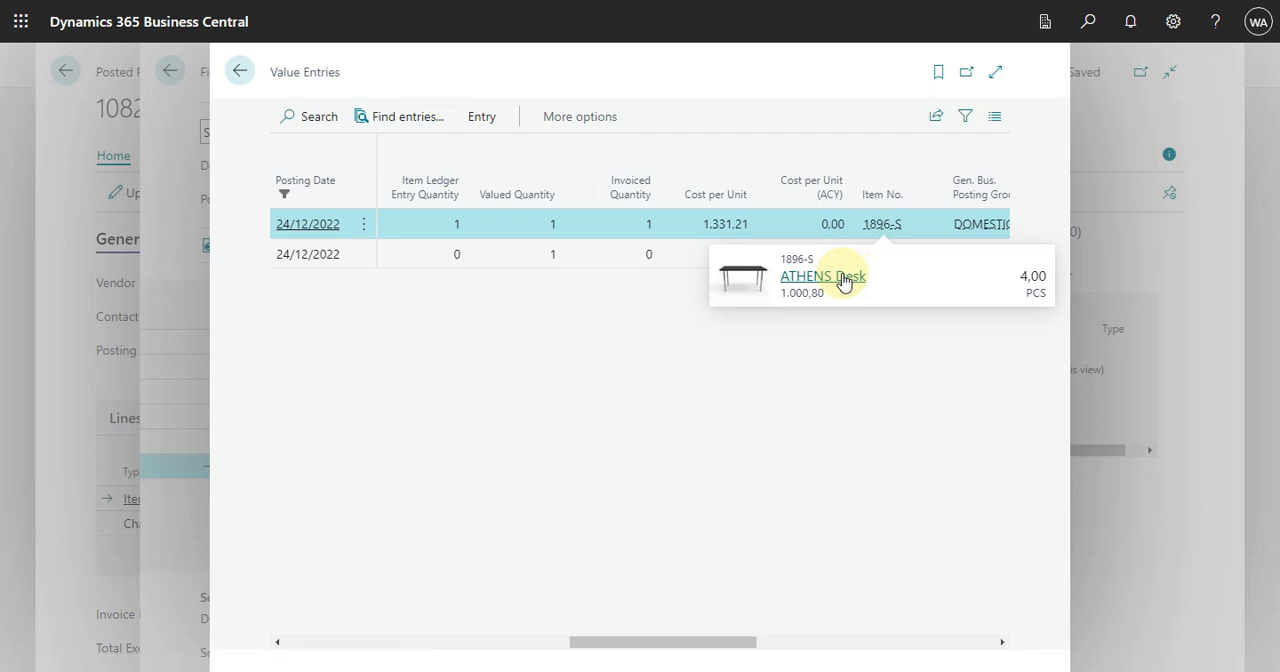
{"action": "left_click", "coordinate": [822, 276]}
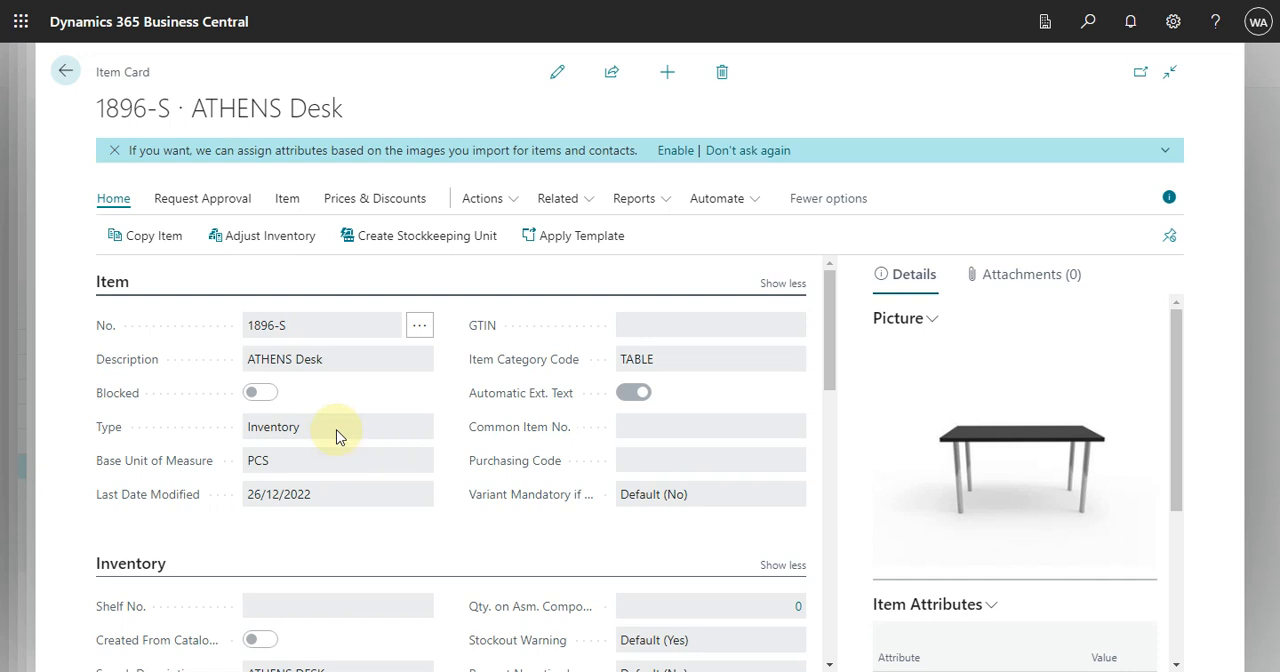
{"action": "key", "text": "ctrl+F7"}
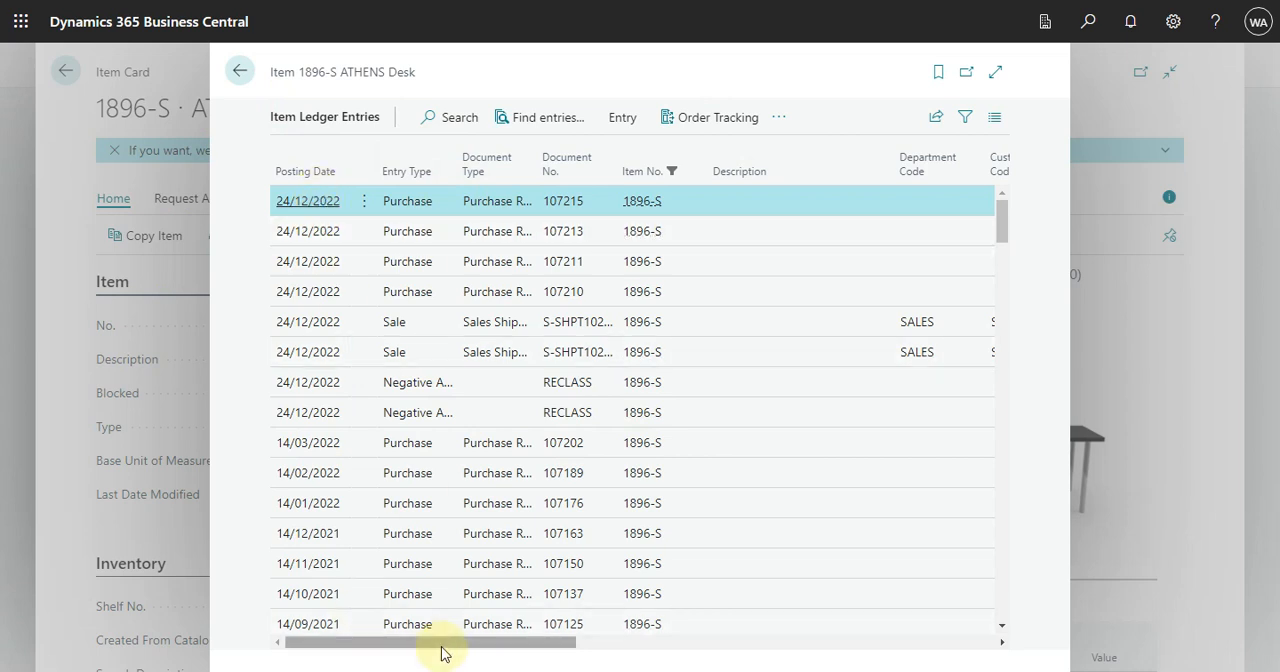
{"action": "left_click_drag", "start_coordinate": [444, 650], "coordinate": [747, 657]}
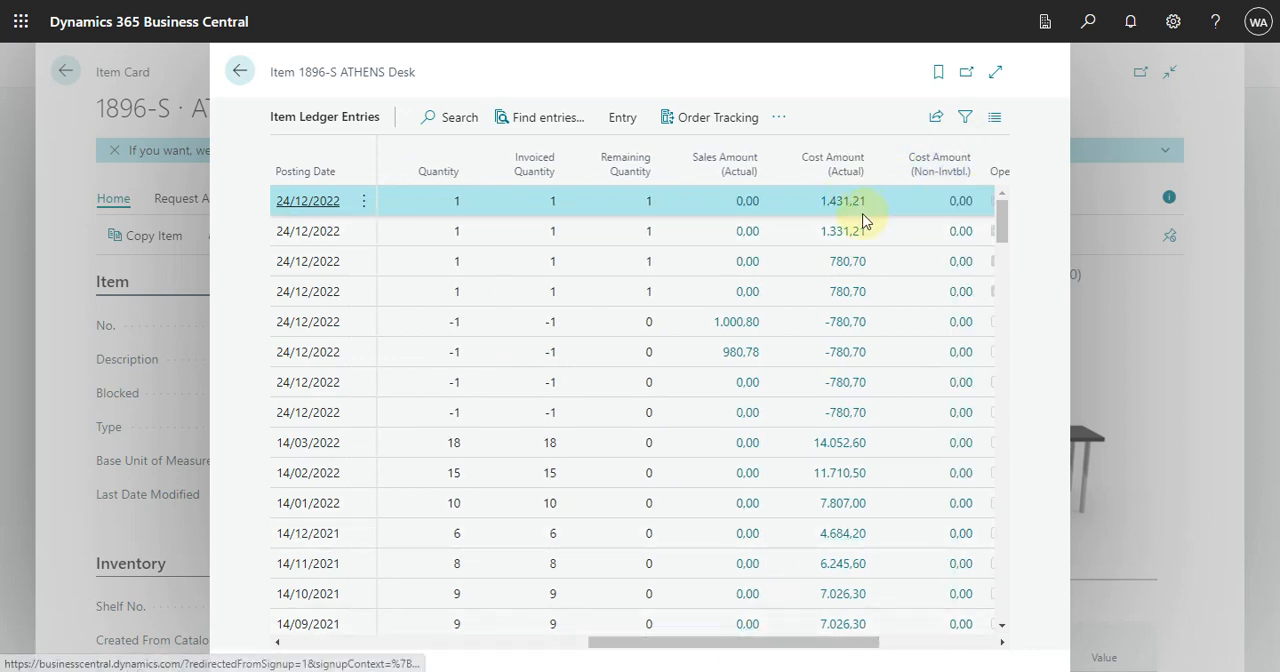
{"action": "mouse_move", "coordinate": [845, 172]}
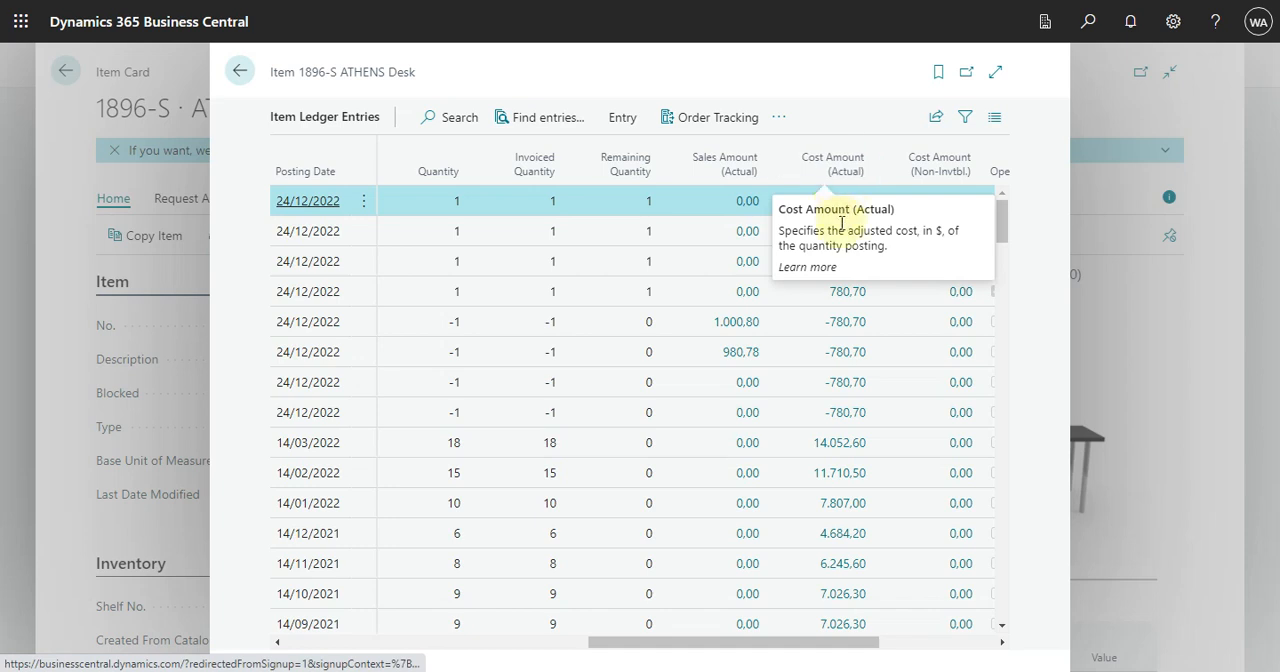
Step: Drill into the first item ledger entry's actual cost amount and review the value entries behind it
{"action": "left_click", "coordinate": [849, 202]}
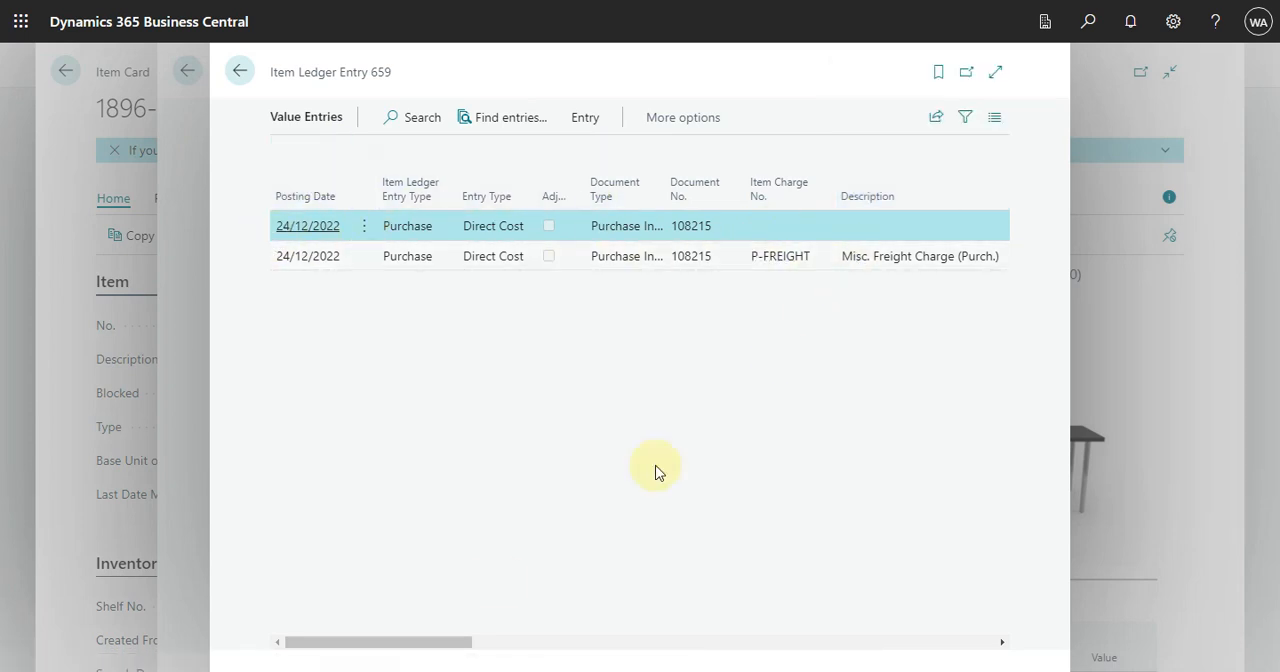
{"action": "left_click_drag", "start_coordinate": [380, 648], "coordinate": [226, 651]}
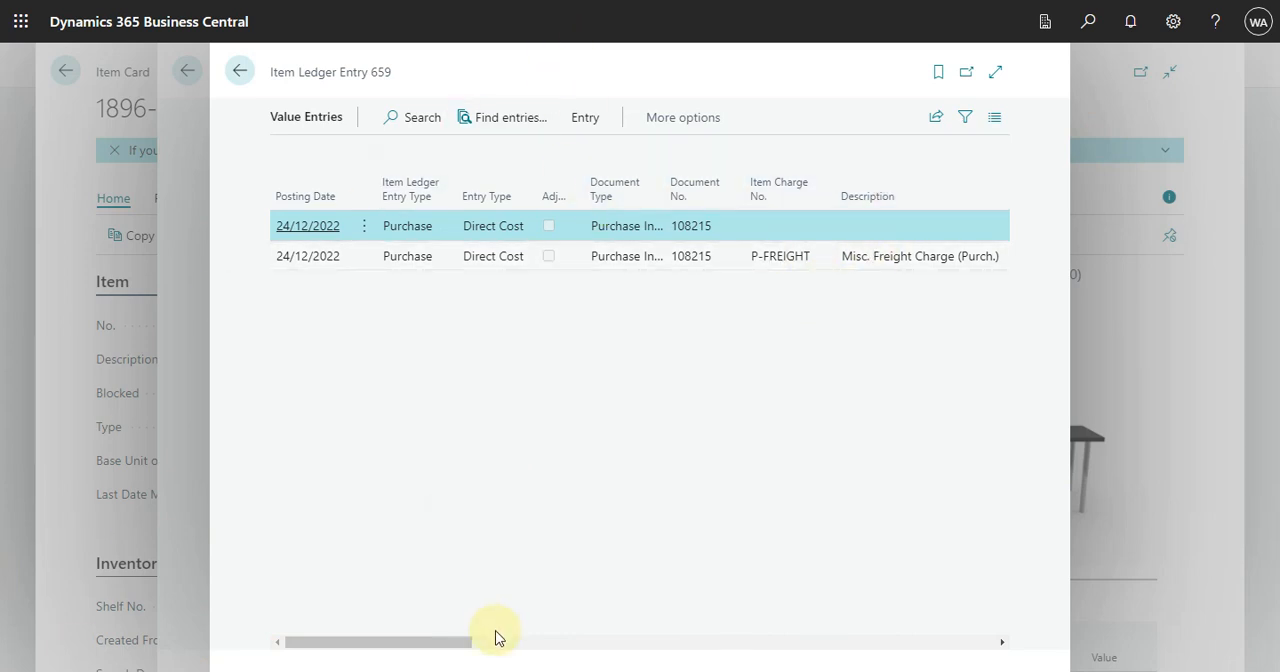
{"action": "left_click", "coordinate": [431, 642]}
{"action": "left_click_drag", "start_coordinate": [549, 650], "coordinate": [19, 592]}
{"action": "left_click", "coordinate": [203, 483]}
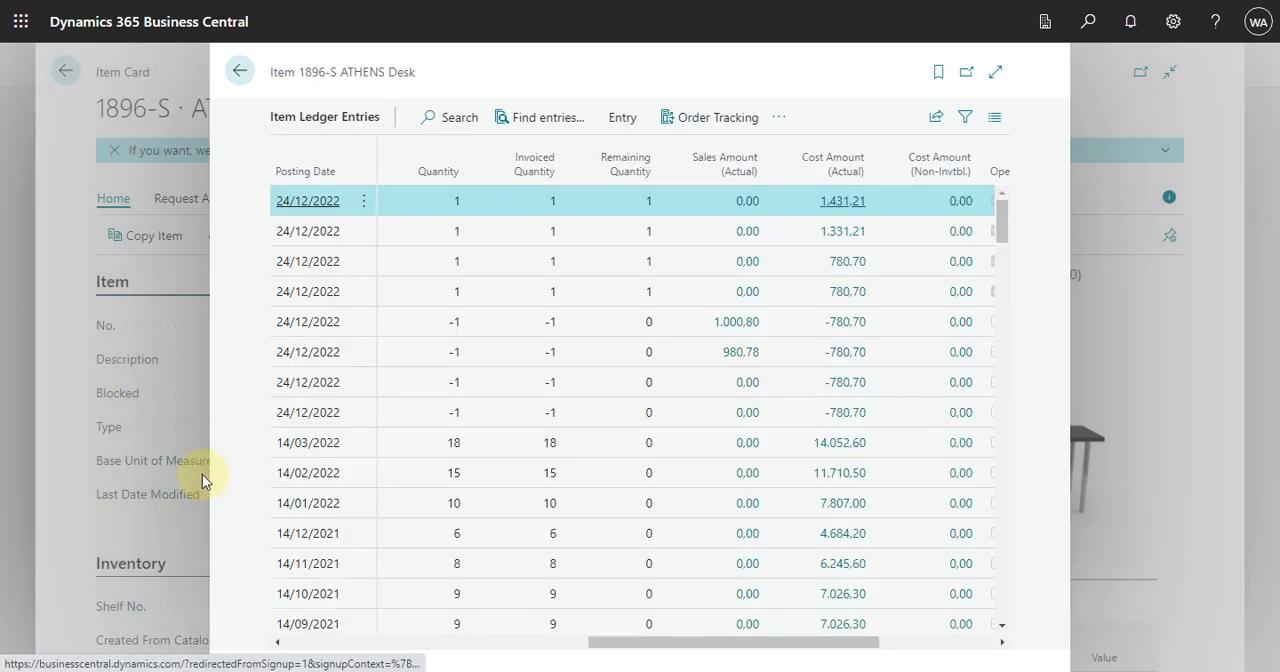
Step: Close the item ledger entries, item card, related entries and posted invoice to return to the purchase orders list
{"action": "left_click", "coordinate": [202, 474]}
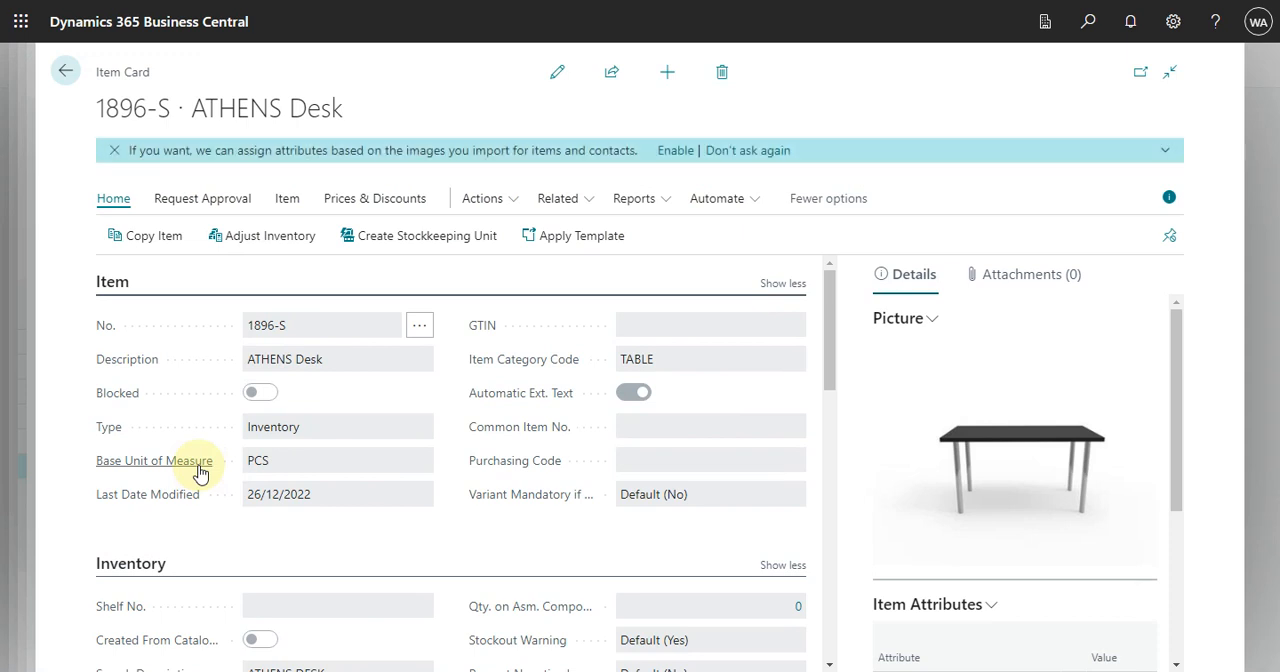
{"action": "key", "text": "Escape"}
{"action": "key", "text": "Escape"}
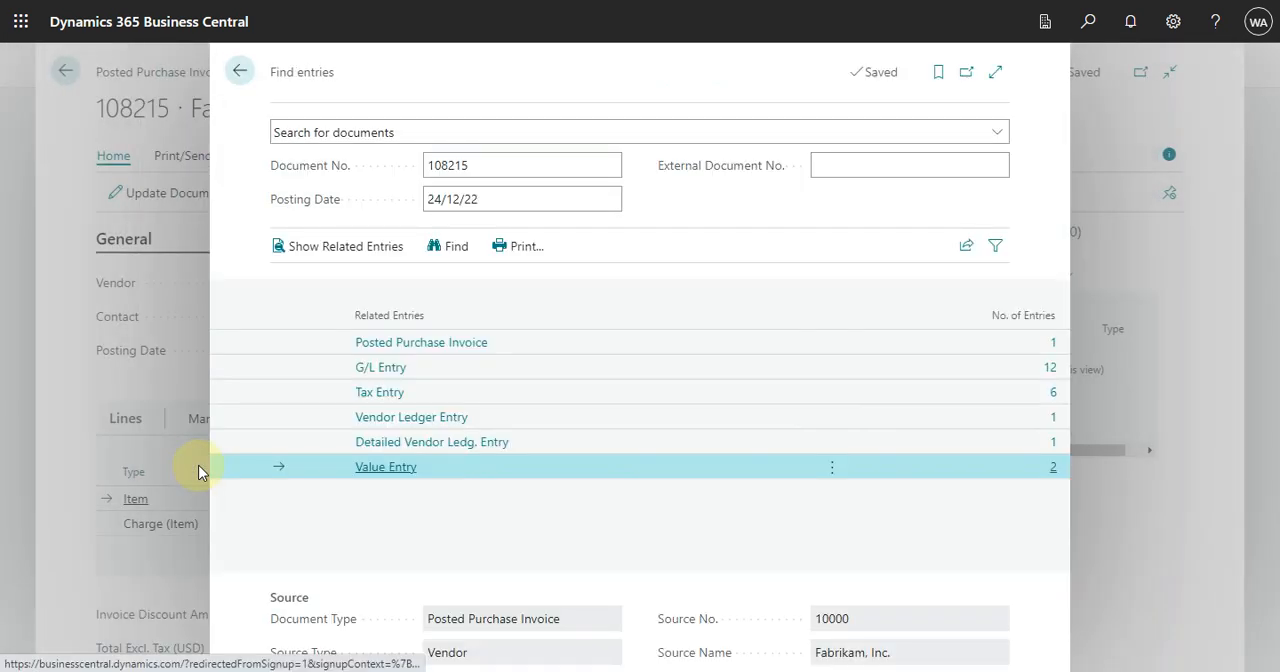
{"action": "key", "text": "Escape"}
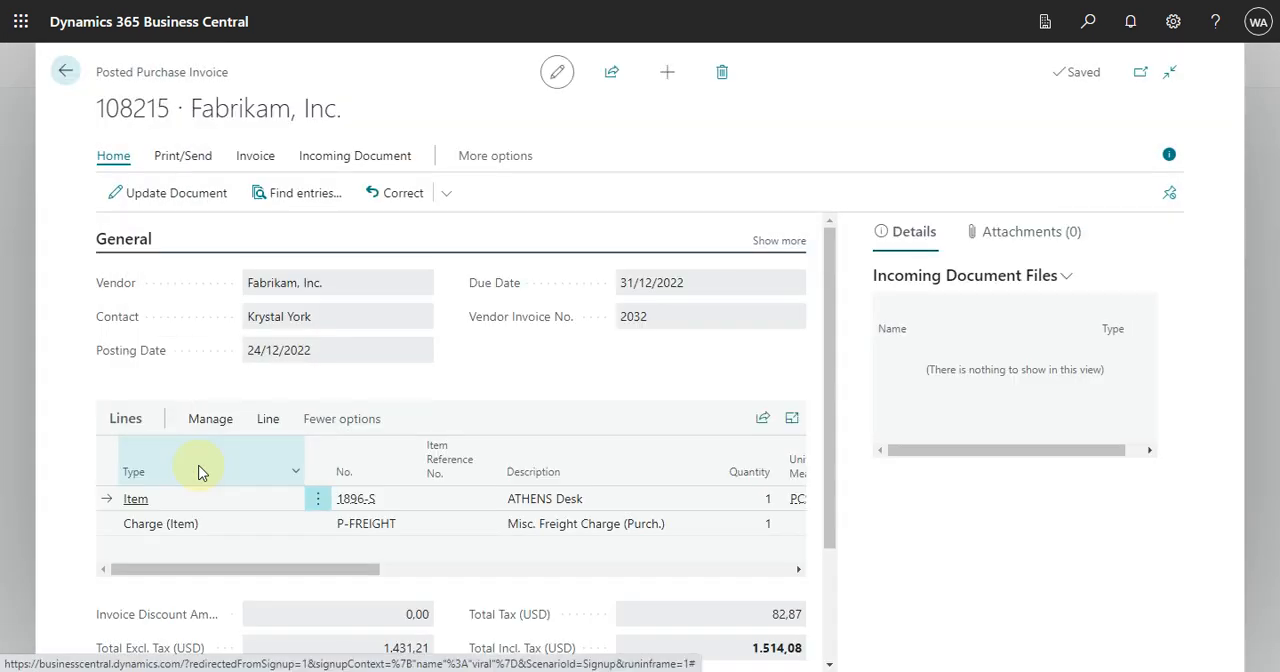
{"action": "left_click", "coordinate": [65, 72]}
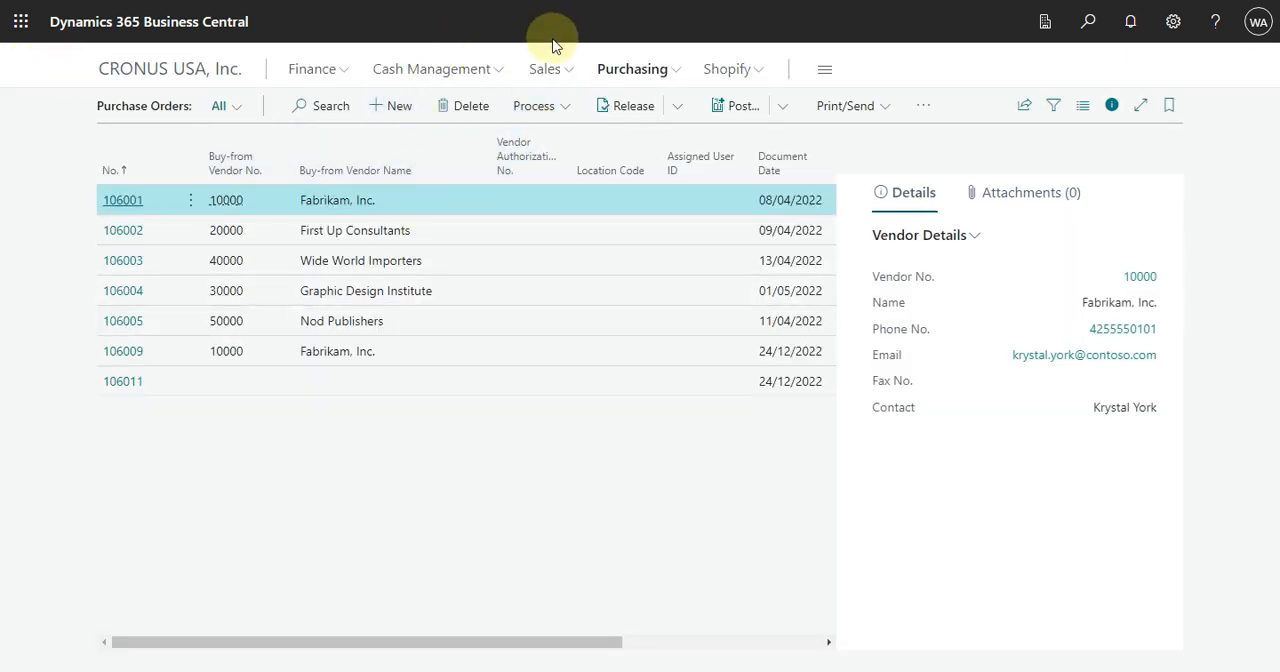
Step: Create a new sales order for customer Adatum Corporation and collapse the additional General fields
{"action": "left_click", "coordinate": [570, 76]}
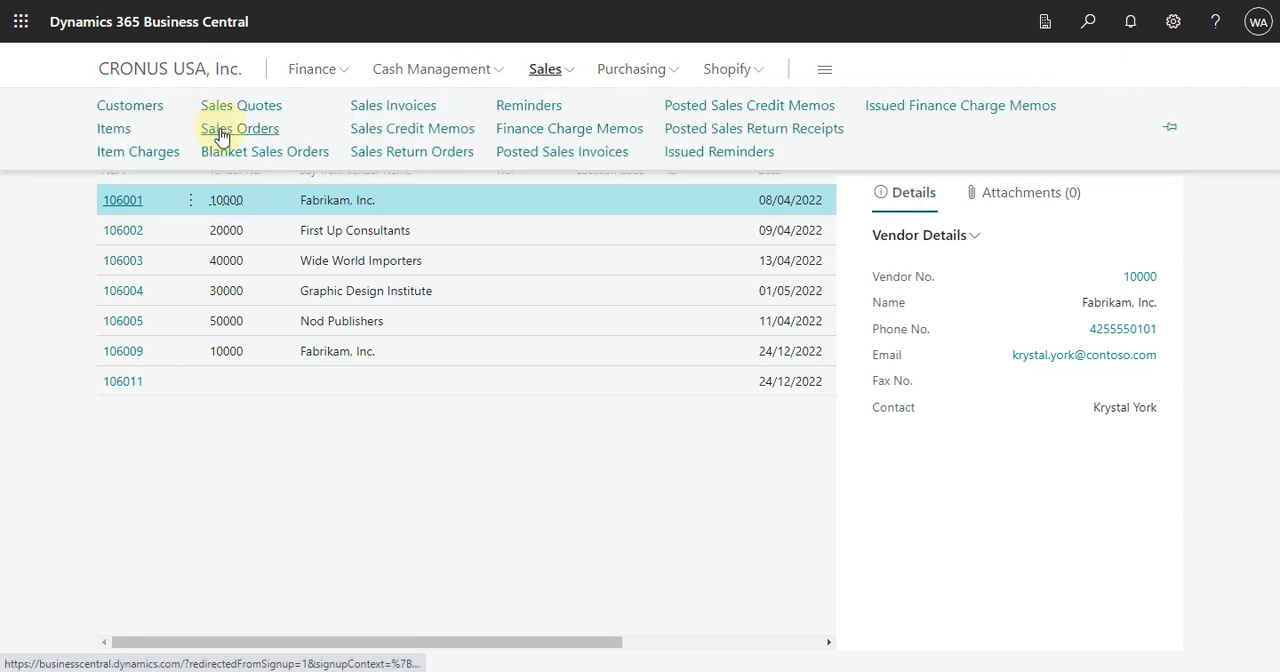
{"action": "left_click", "coordinate": [242, 132]}
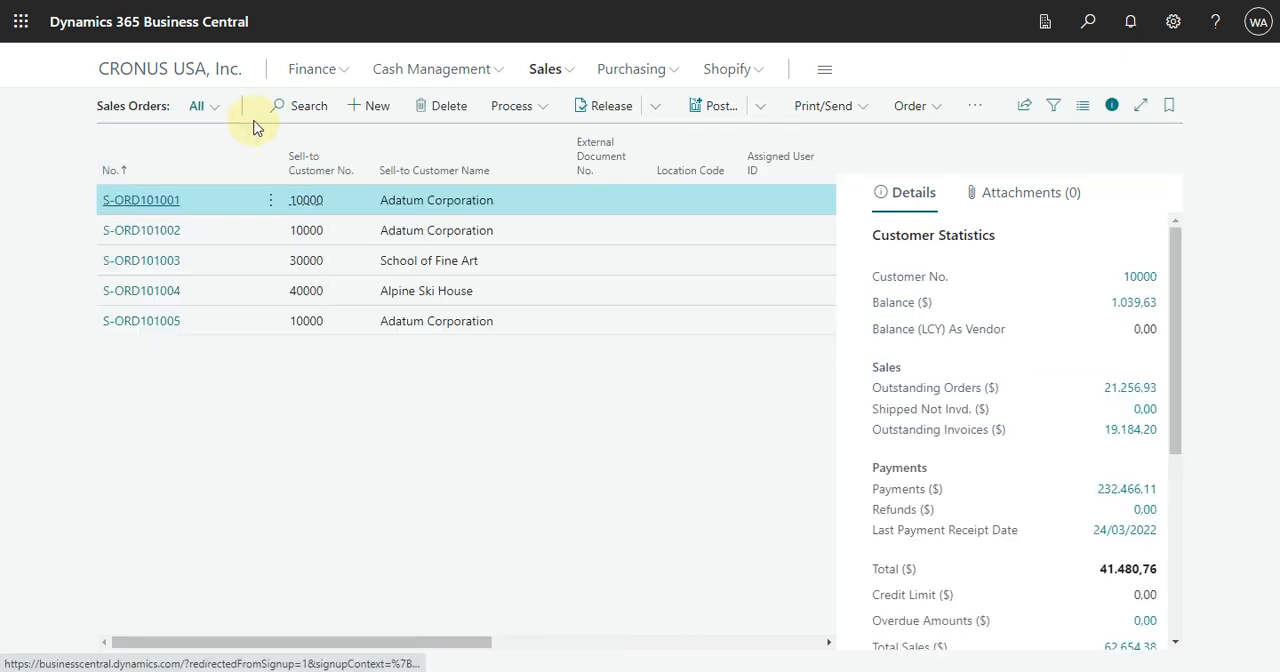
{"action": "left_click", "coordinate": [372, 106]}
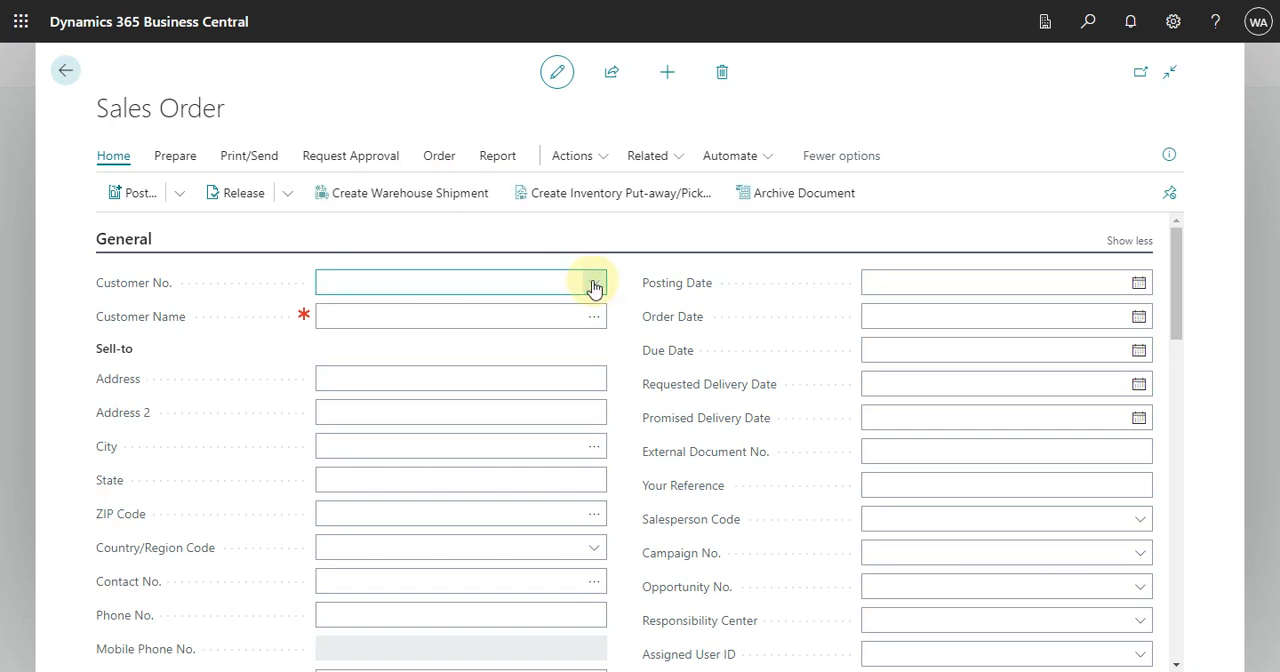
{"action": "left_click", "coordinate": [594, 287]}
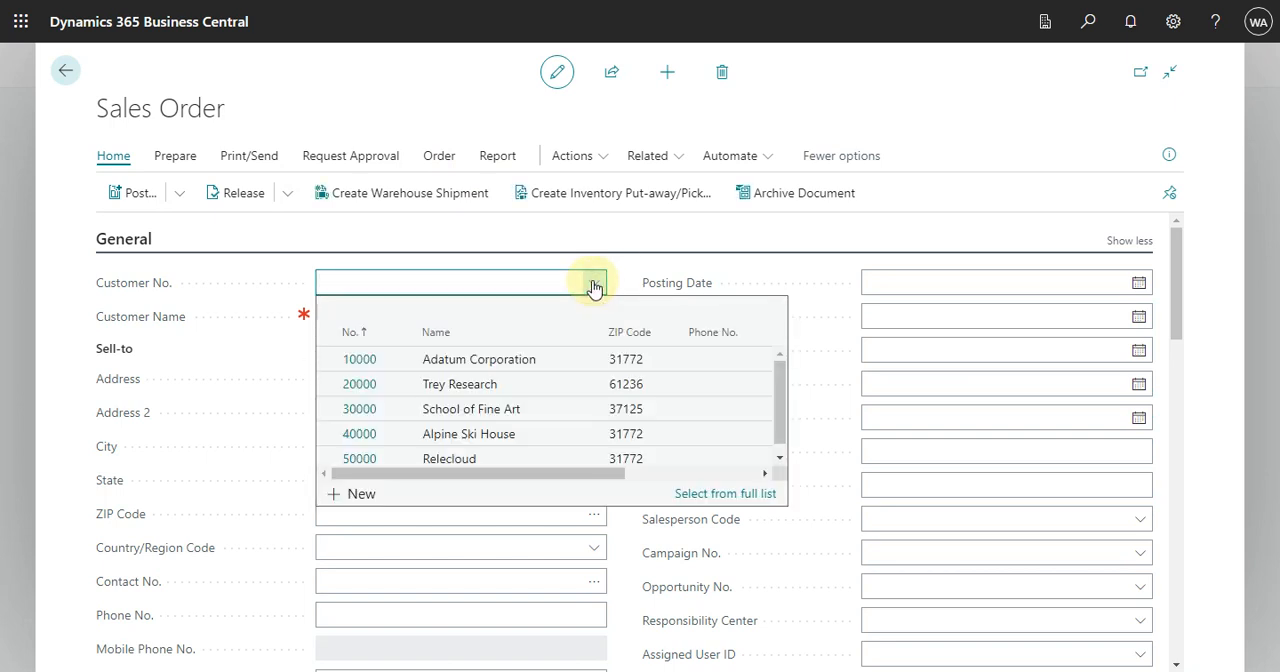
{"action": "left_click", "coordinate": [488, 360]}
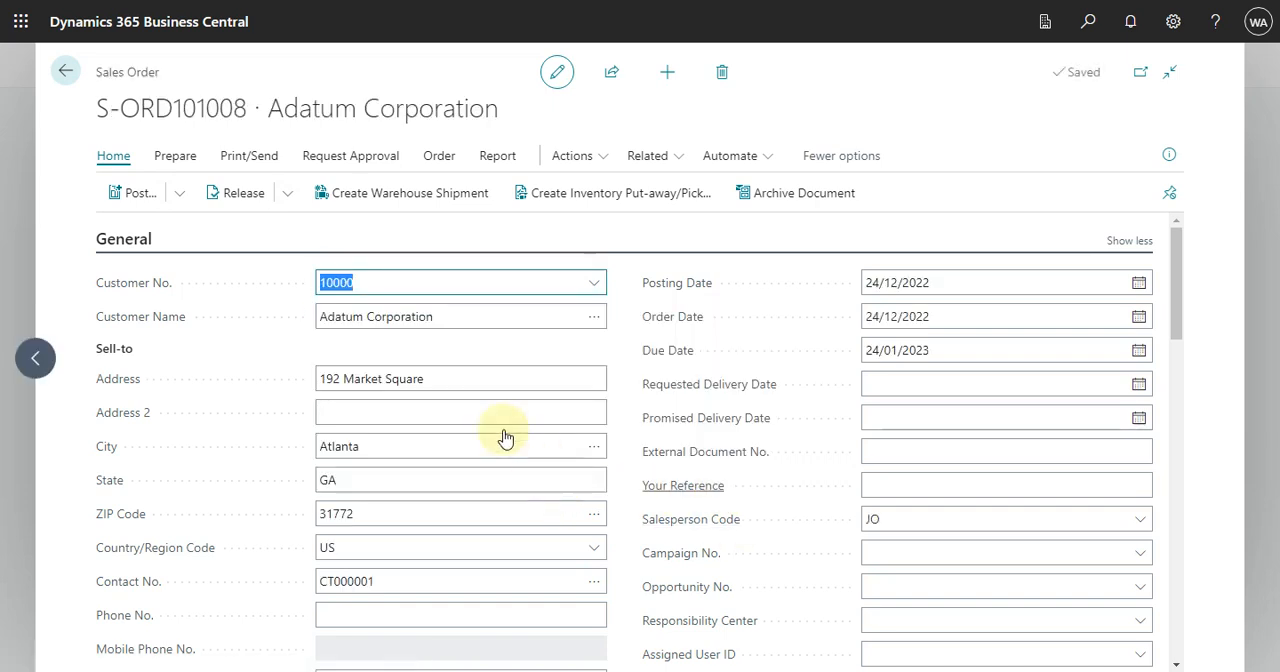
{"action": "left_click", "coordinate": [1133, 241]}
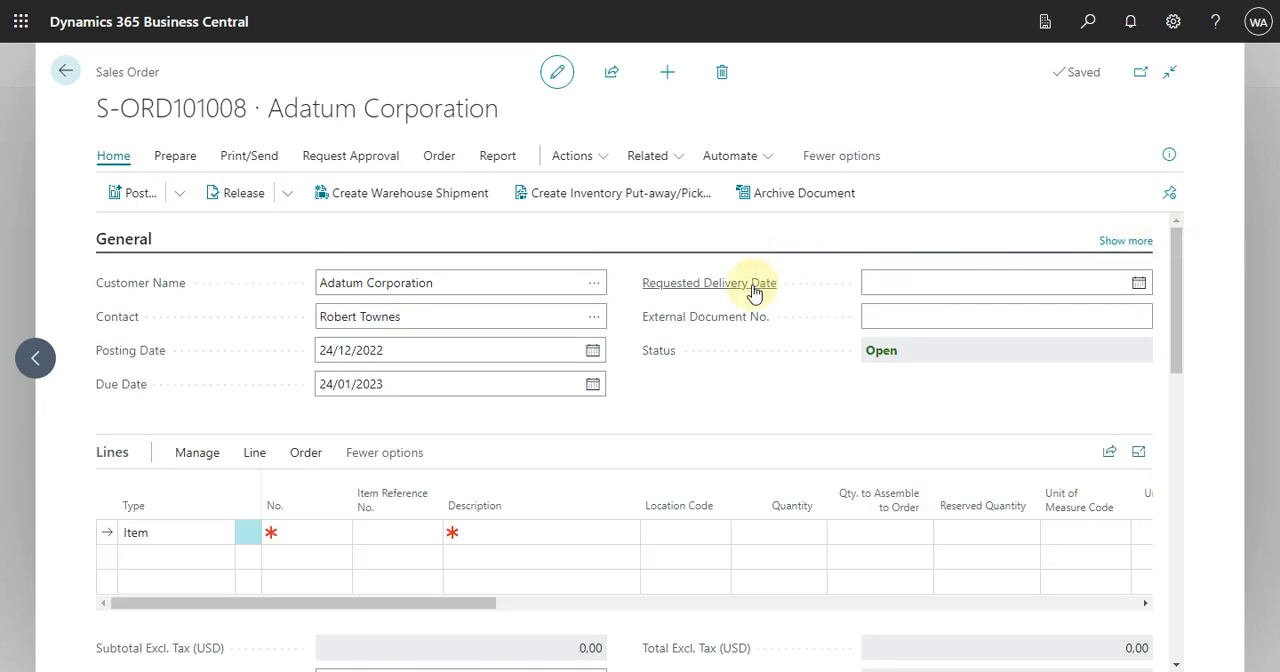
Step: Add the ATHENS Desk, item 1896-S, to the first order line with a quantity of 1
{"action": "left_click", "coordinate": [342, 532]}
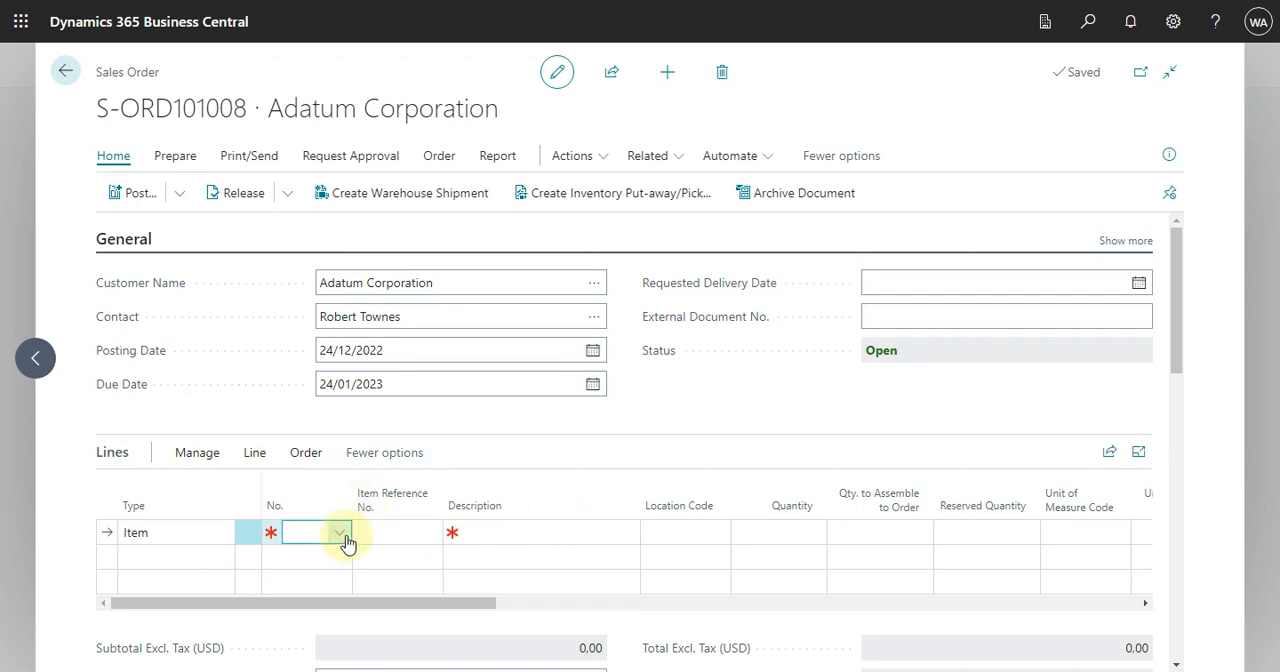
{"action": "left_click", "coordinate": [342, 537]}
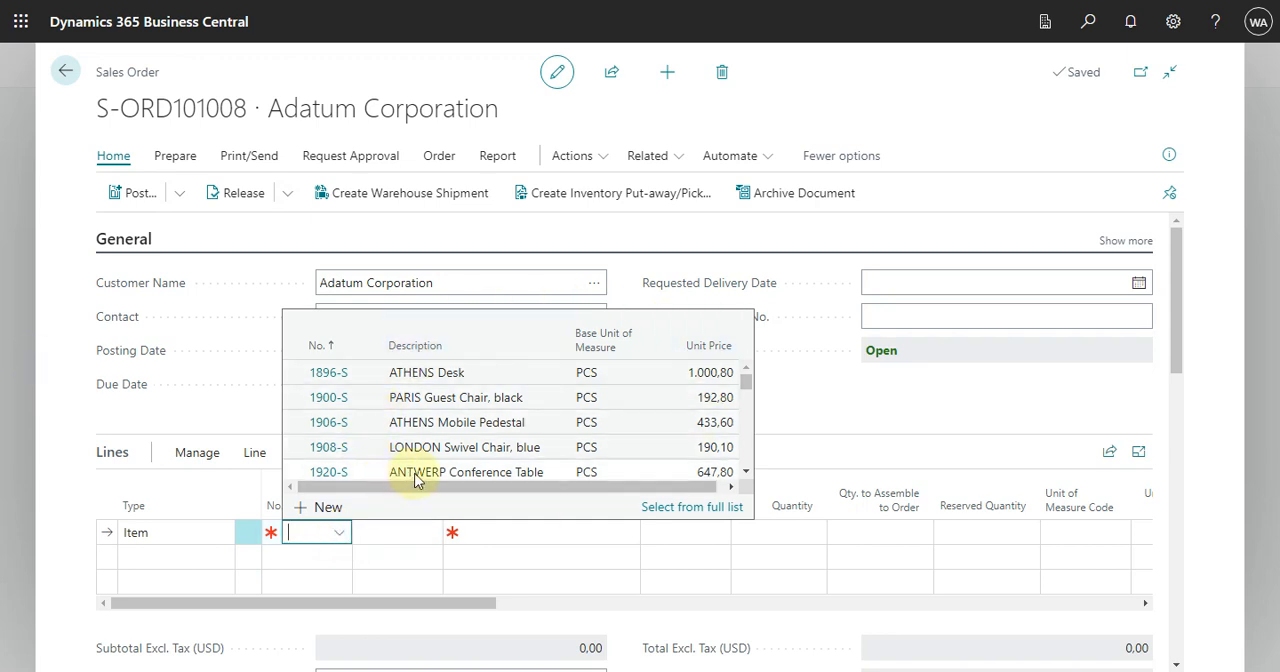
{"action": "left_click", "coordinate": [342, 373]}
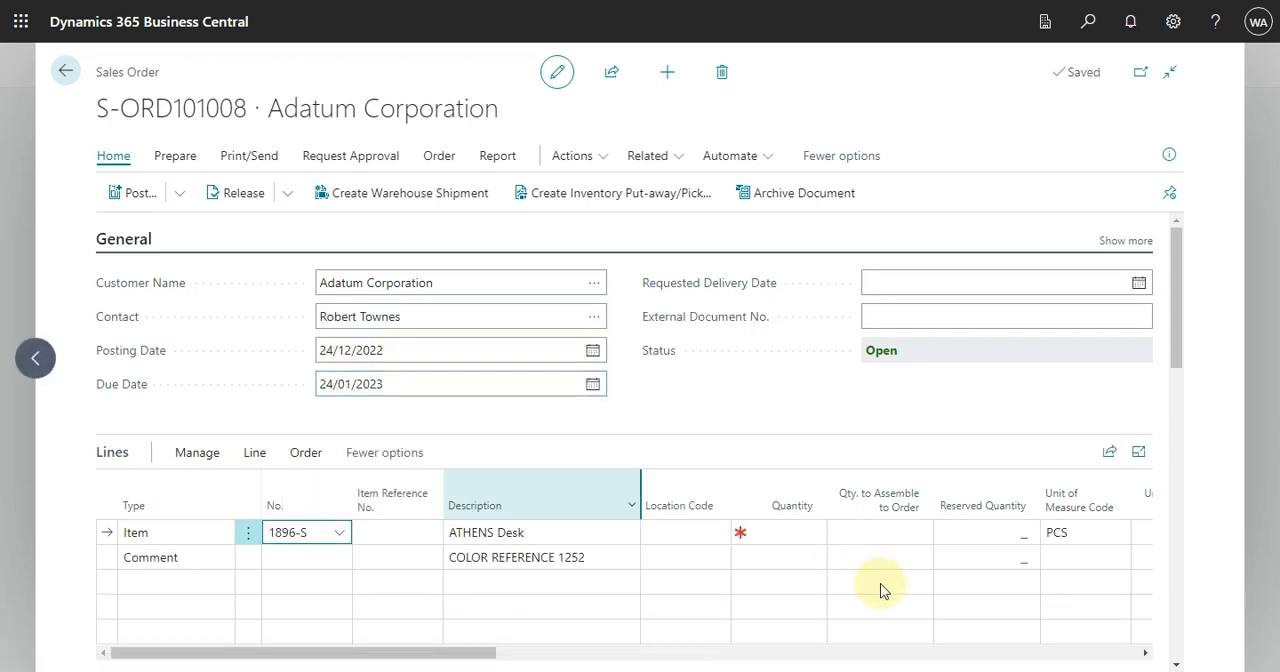
{"action": "left_click", "coordinate": [780, 532]}
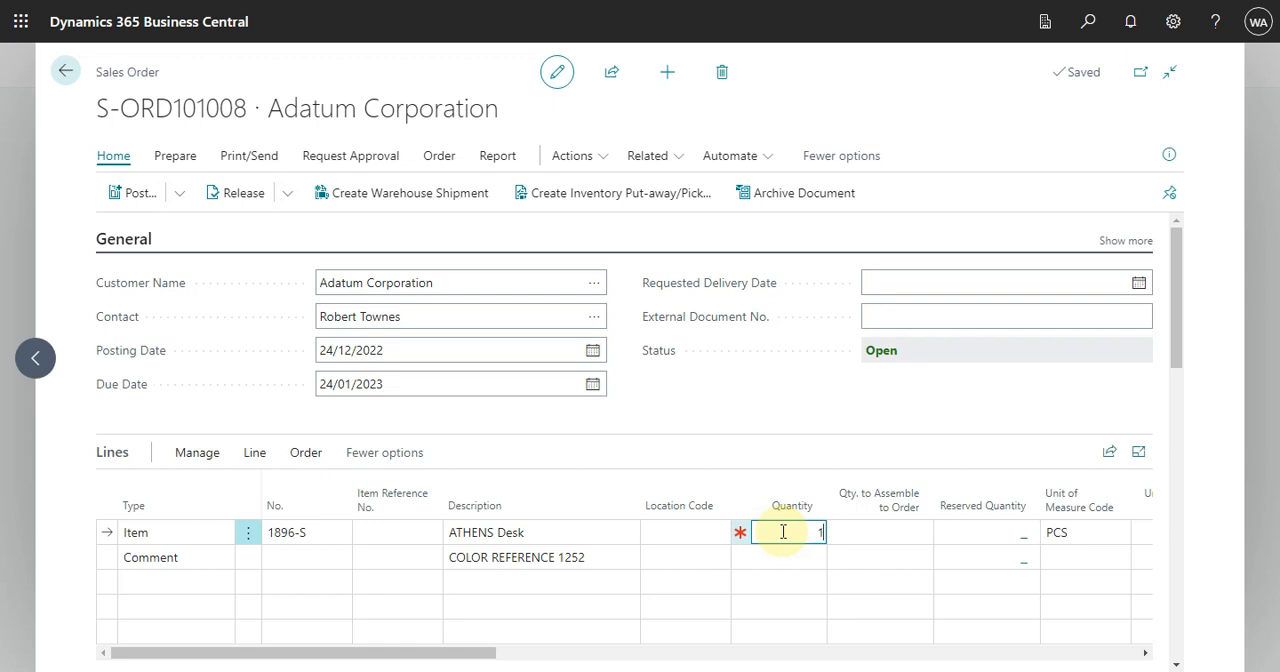
{"action": "key", "text": "Tab"}
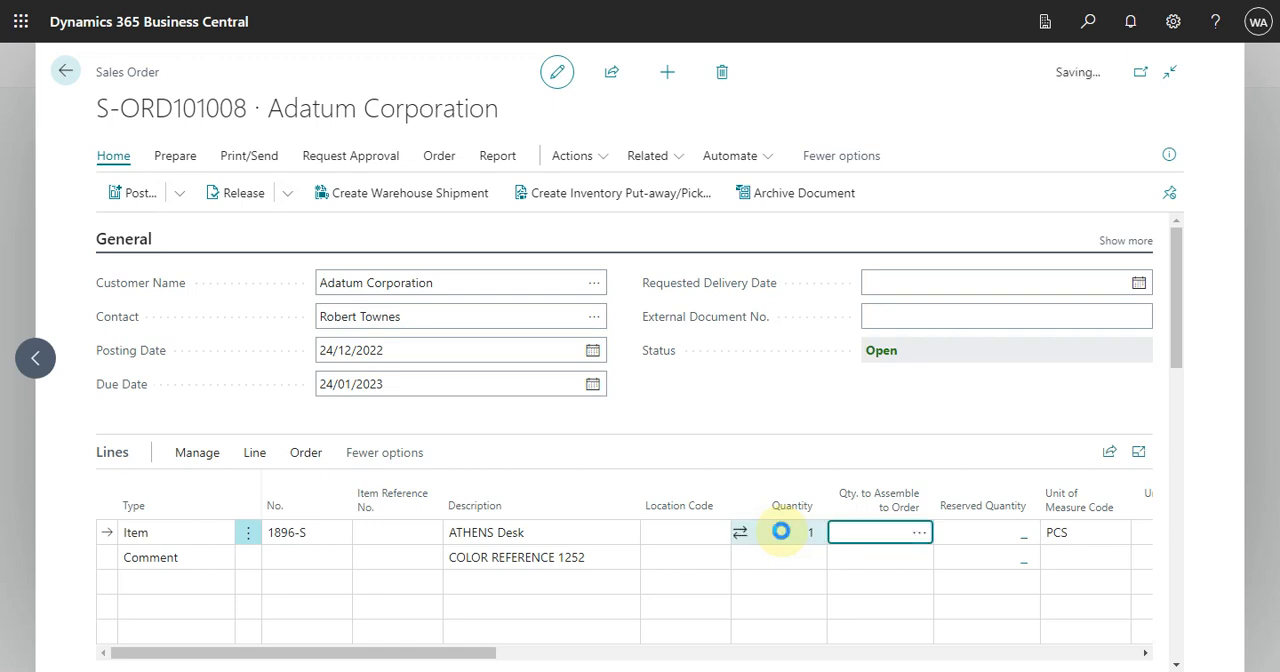
Step: Set the ATHENS Desk line's unit price excluding tax to 2,000
{"action": "key", "text": "Tab"}
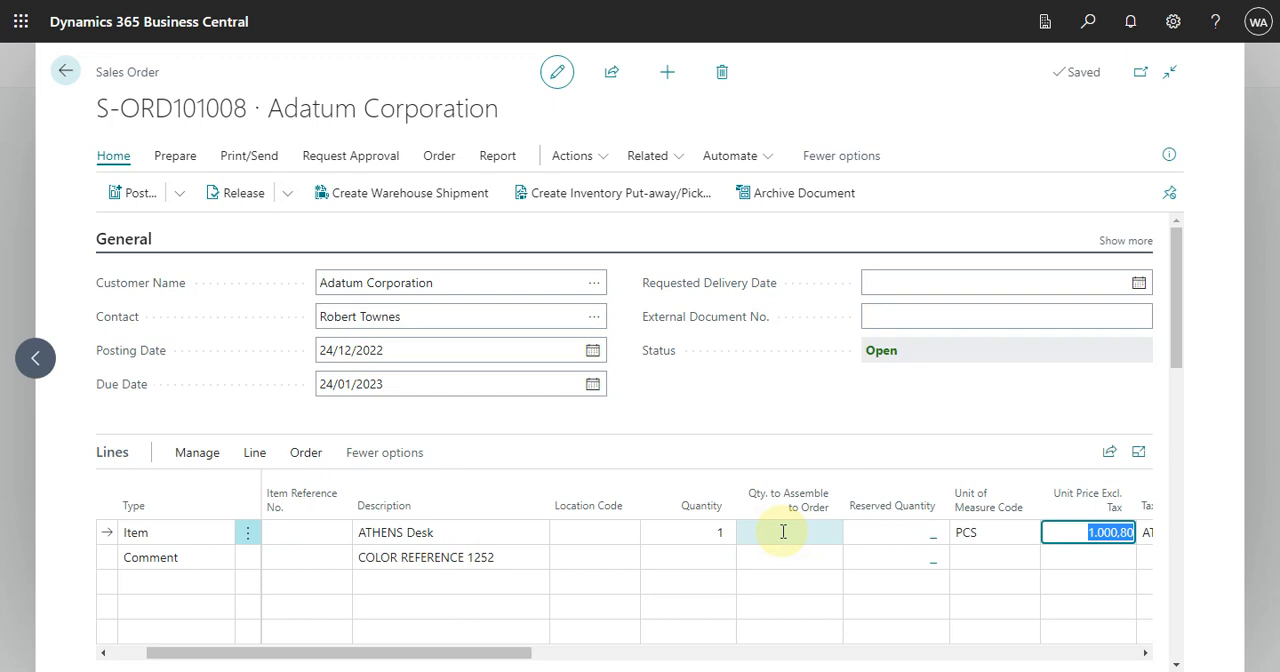
{"action": "key", "text": "Down"}
{"action": "key", "text": "Up"}
{"action": "type", "text": "2."}
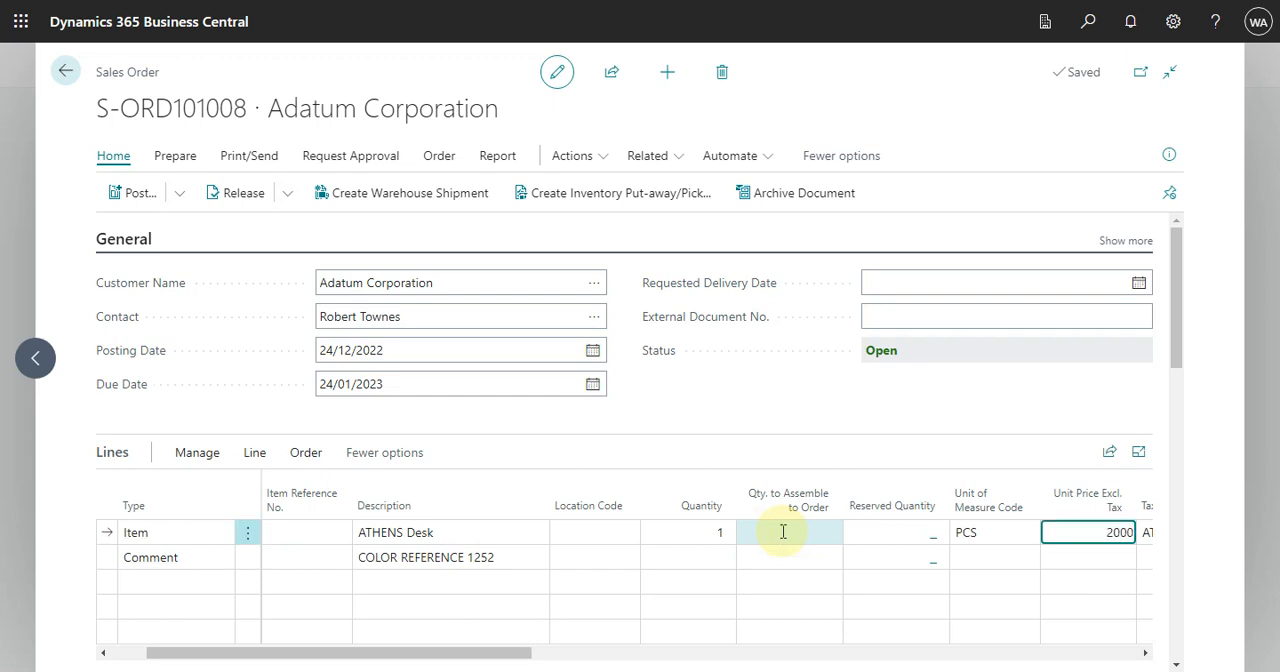
{"action": "type", "text": "000"}
{"action": "key", "text": "Tab"}
Step: Start a new order line below the color reference comment and set its type to Charge (Item)
{"action": "key", "text": "Down"}
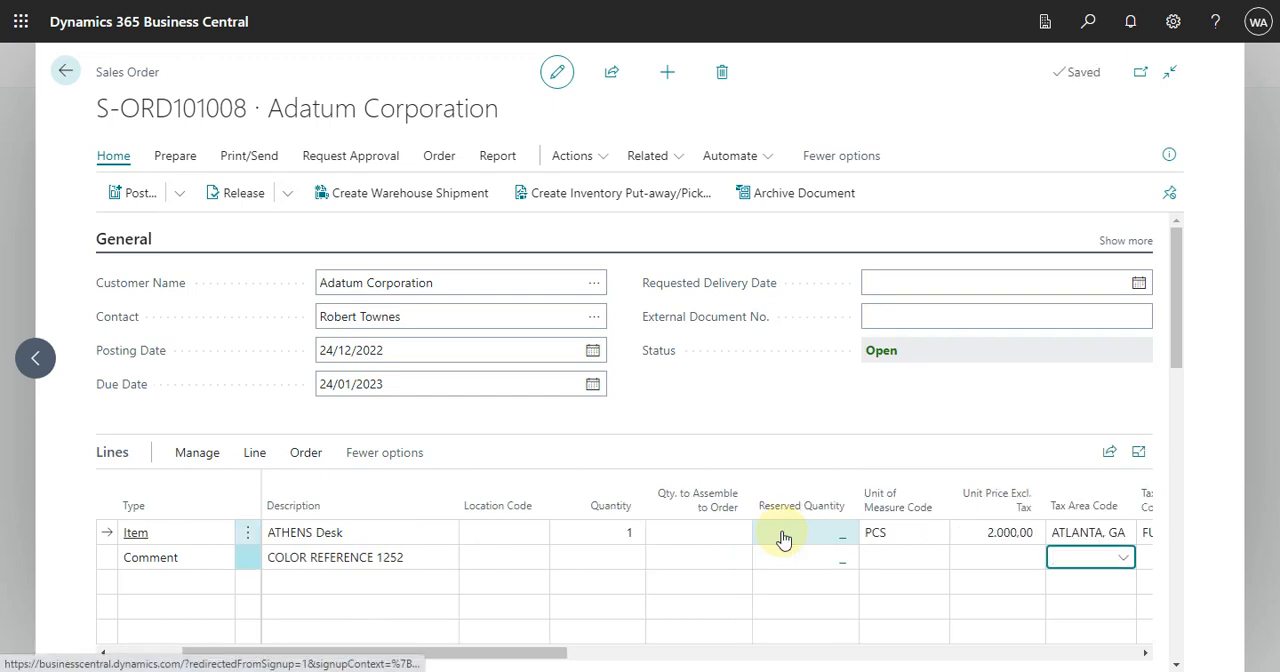
{"action": "key", "text": "shift+Tab"}
{"action": "key", "text": "shift+Tab"}
{"action": "key", "text": "shift+Tab"}
{"action": "key", "text": "shift+Tab"}
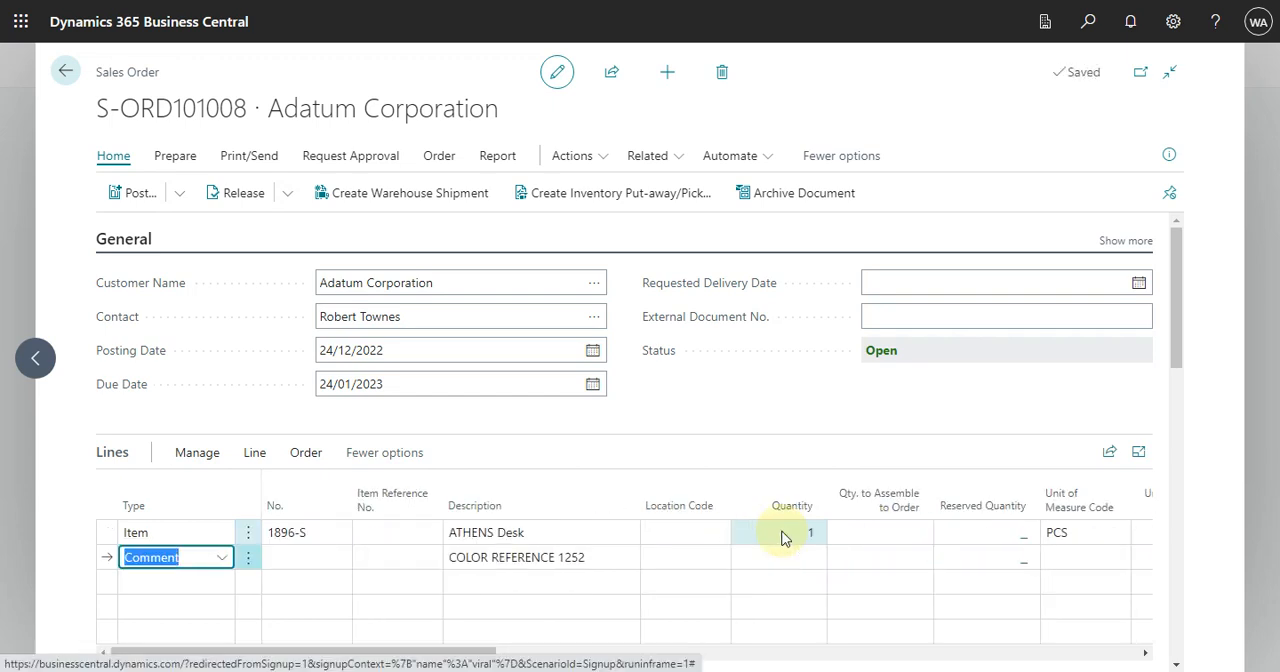
{"action": "key", "text": "Down"}
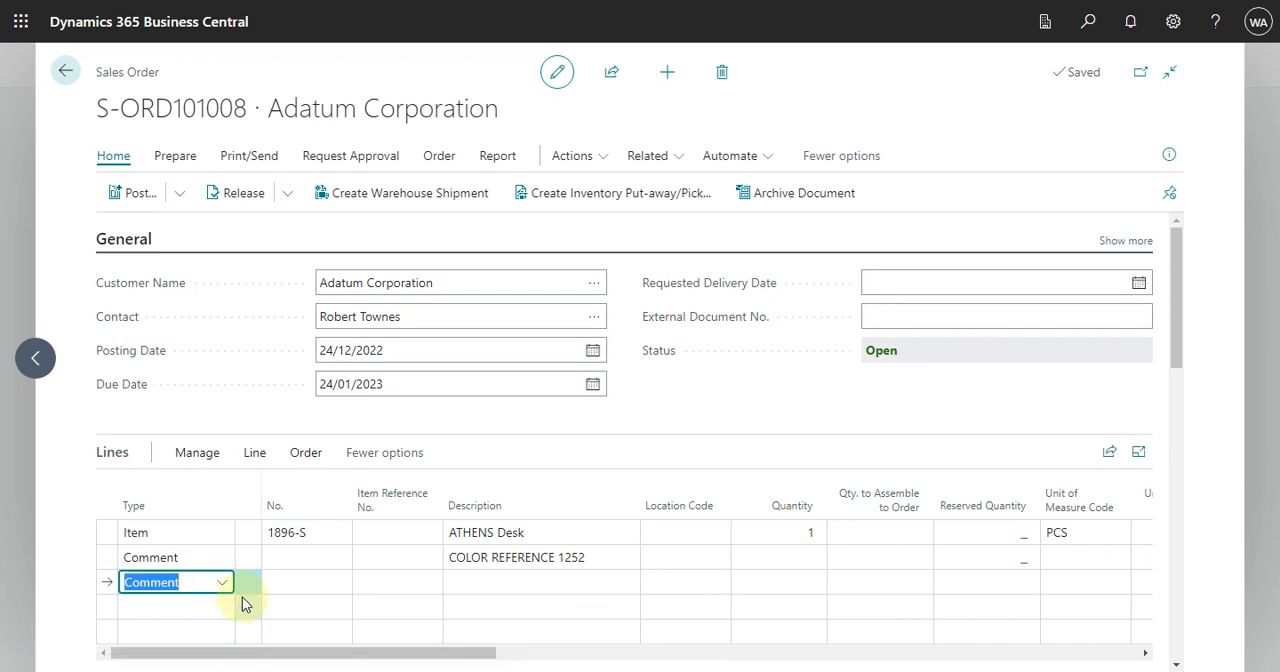
{"action": "left_click", "coordinate": [224, 585]}
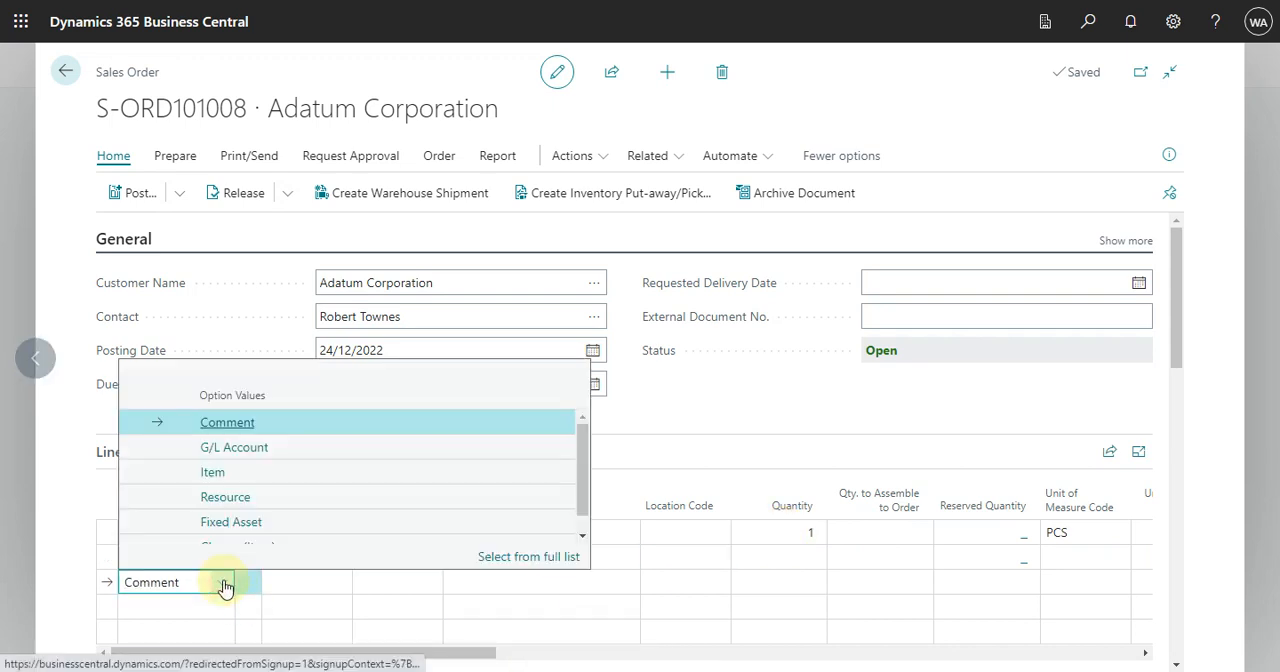
{"action": "scroll", "coordinate": [287, 535], "scroll_direction": "down", "scroll_amount": 1}
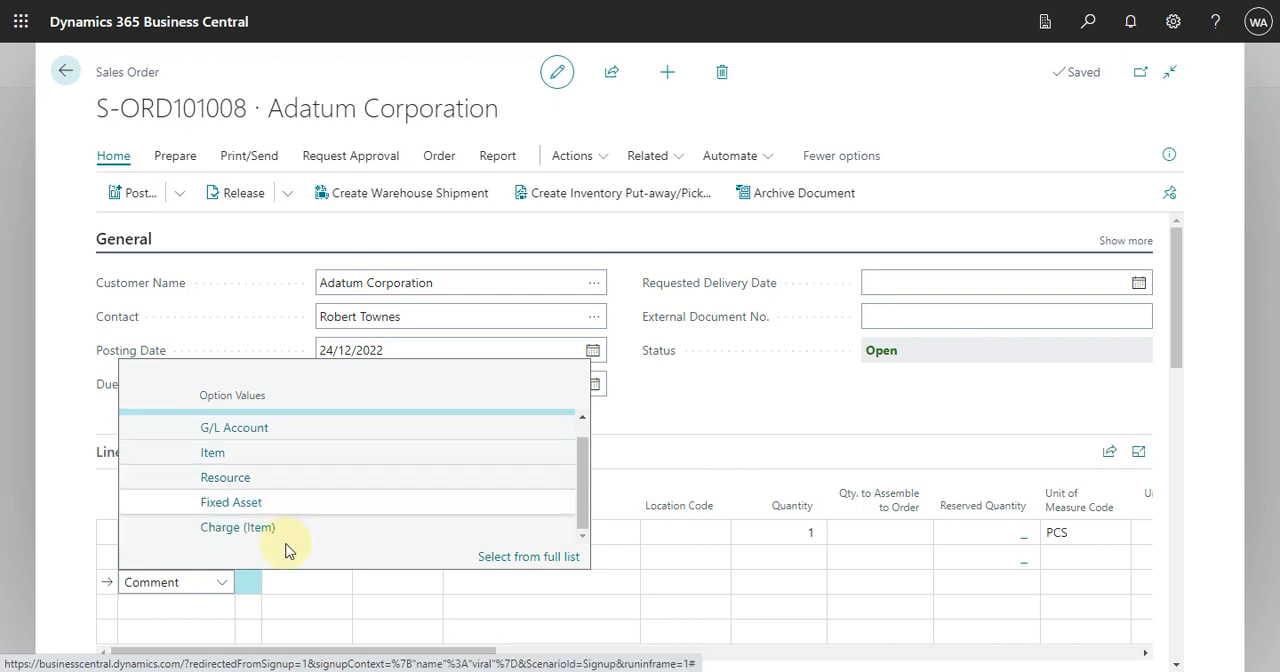
{"action": "left_click", "coordinate": [291, 530]}
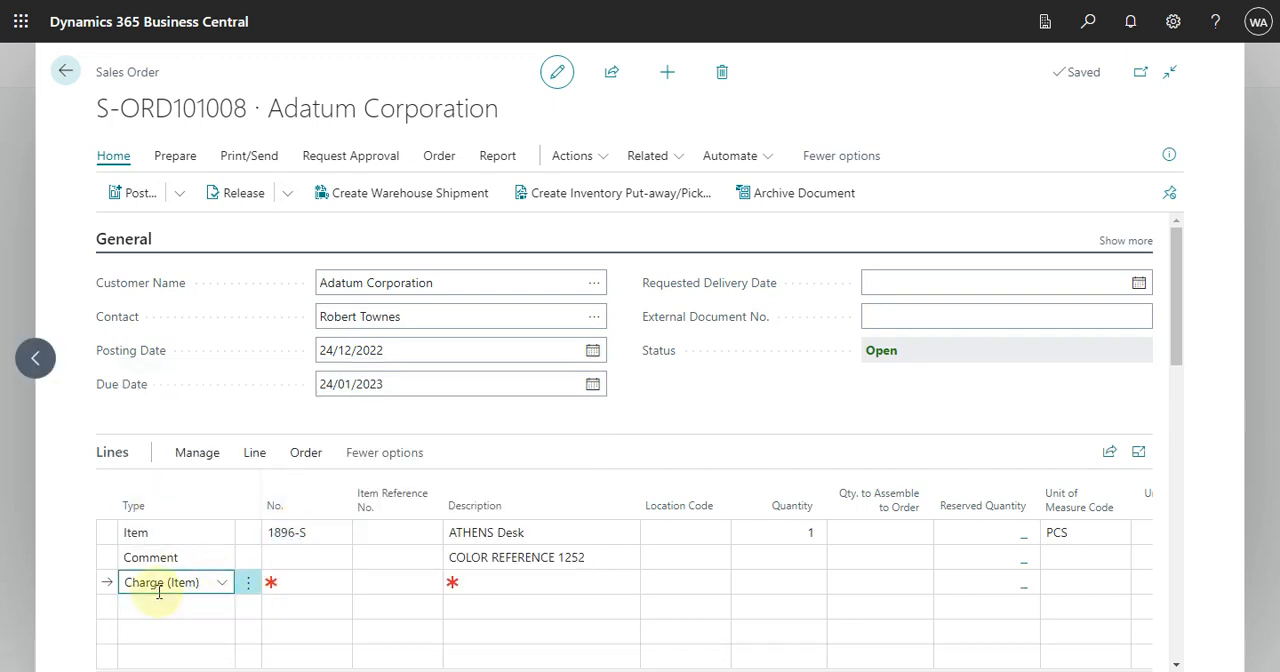
Step: Choose S-FREIGHT, Misc. Freight Charges (Sales), as the number of the item charge line
{"action": "left_click", "coordinate": [338, 583]}
{"action": "left_click", "coordinate": [343, 587]}
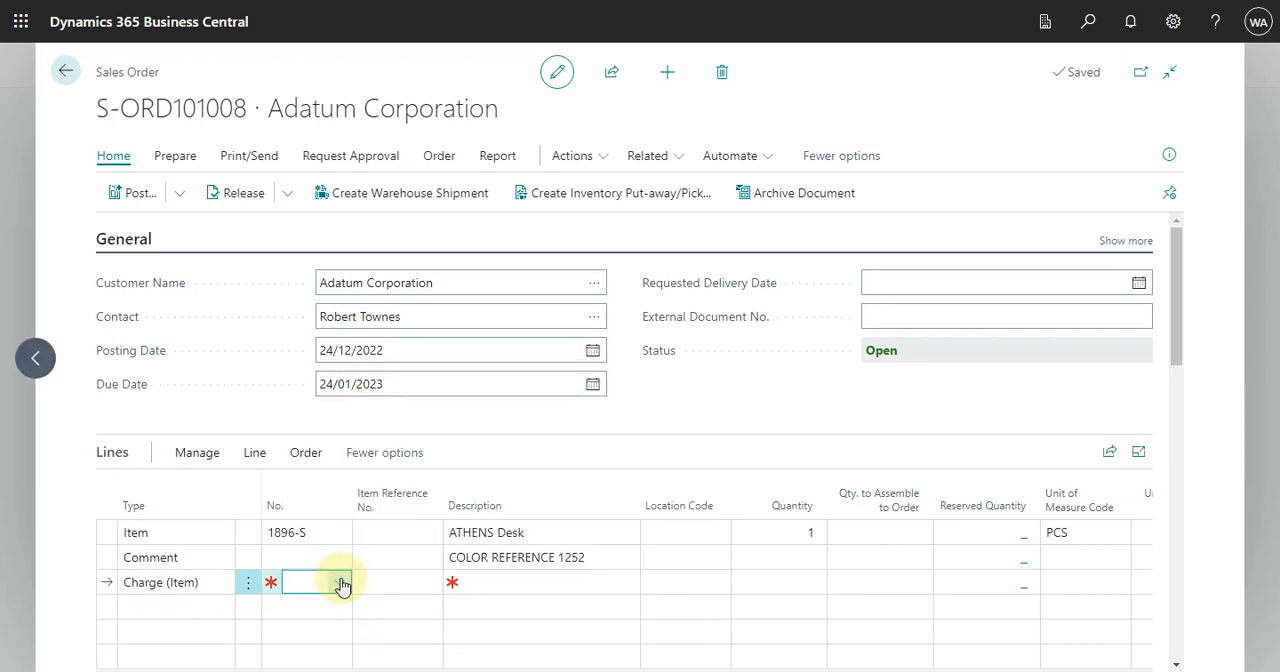
{"action": "left_click", "coordinate": [341, 585]}
{"action": "scroll", "coordinate": [405, 493], "scroll_direction": "down", "scroll_amount": 1}
{"action": "scroll", "coordinate": [403, 493], "scroll_direction": "down", "scroll_amount": 1}
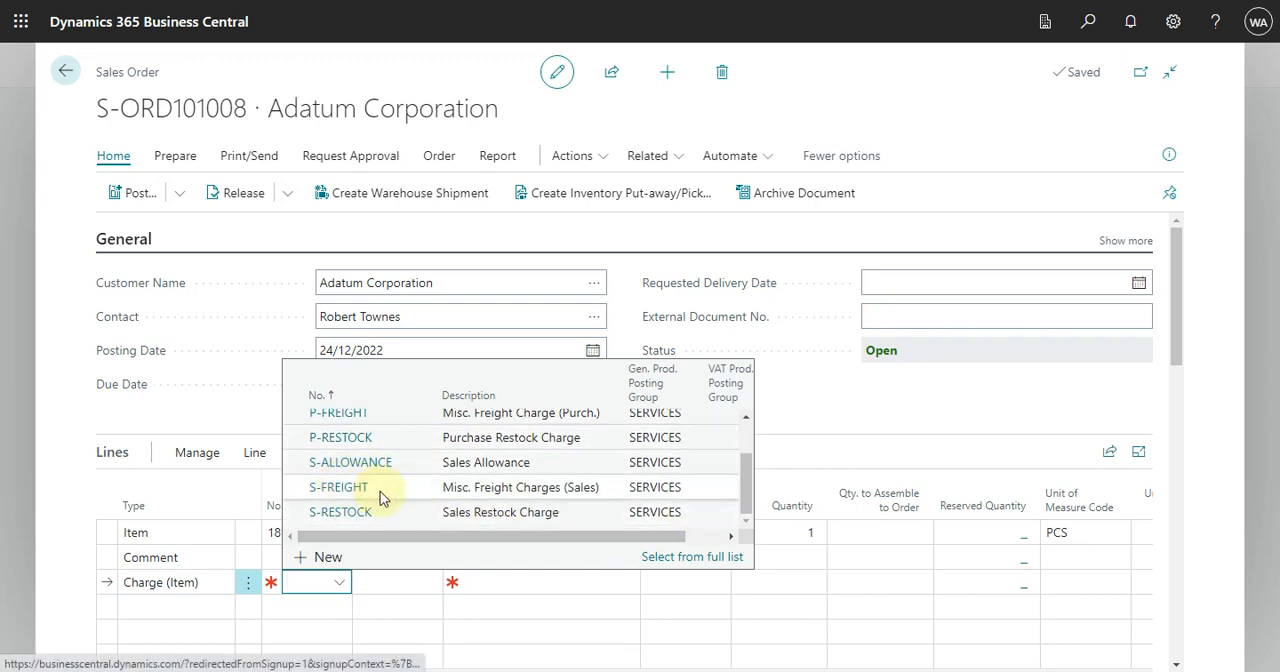
{"action": "left_click", "coordinate": [392, 490]}
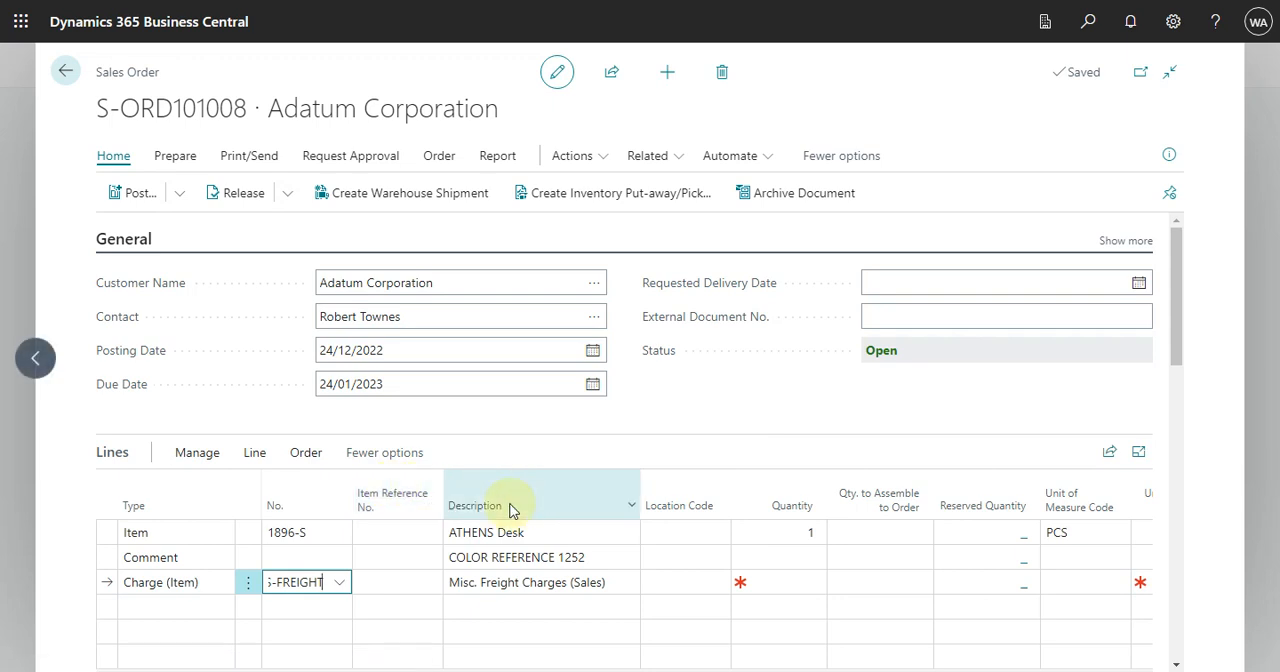
Step: Set the freight charge line's quantity to 1 and its unit price excluding tax to 200
{"action": "key", "text": "Return"}
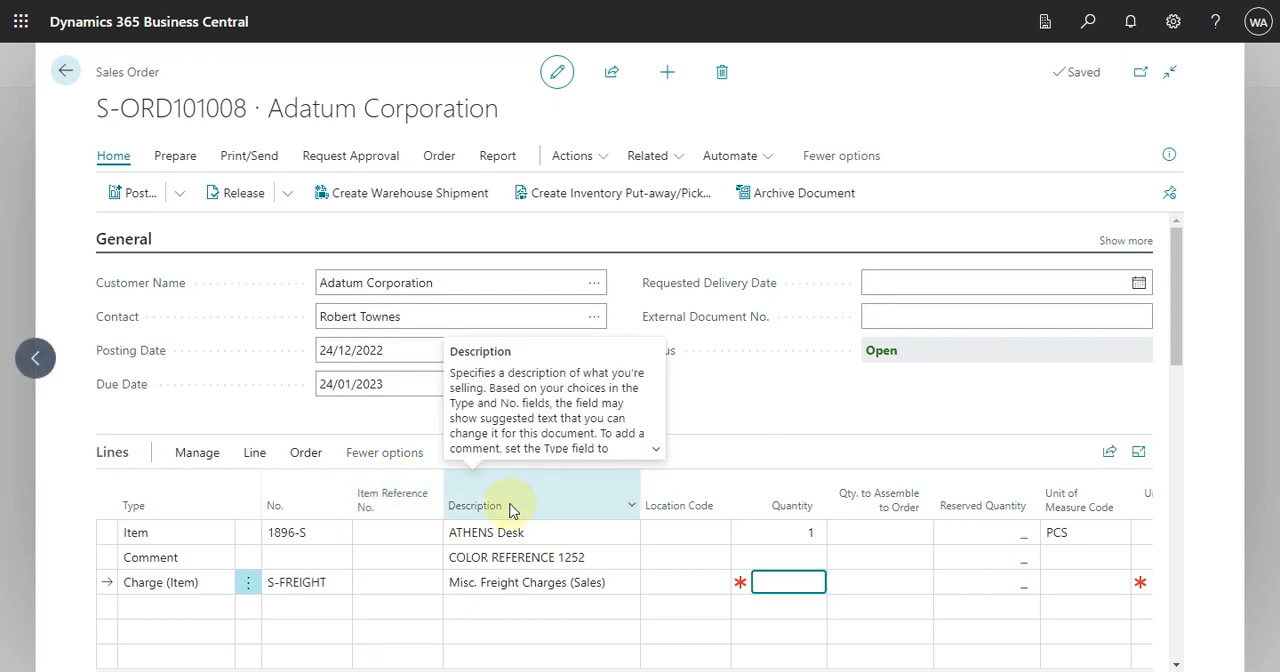
{"action": "type", "text": "1"}
{"action": "key", "text": "Return"}
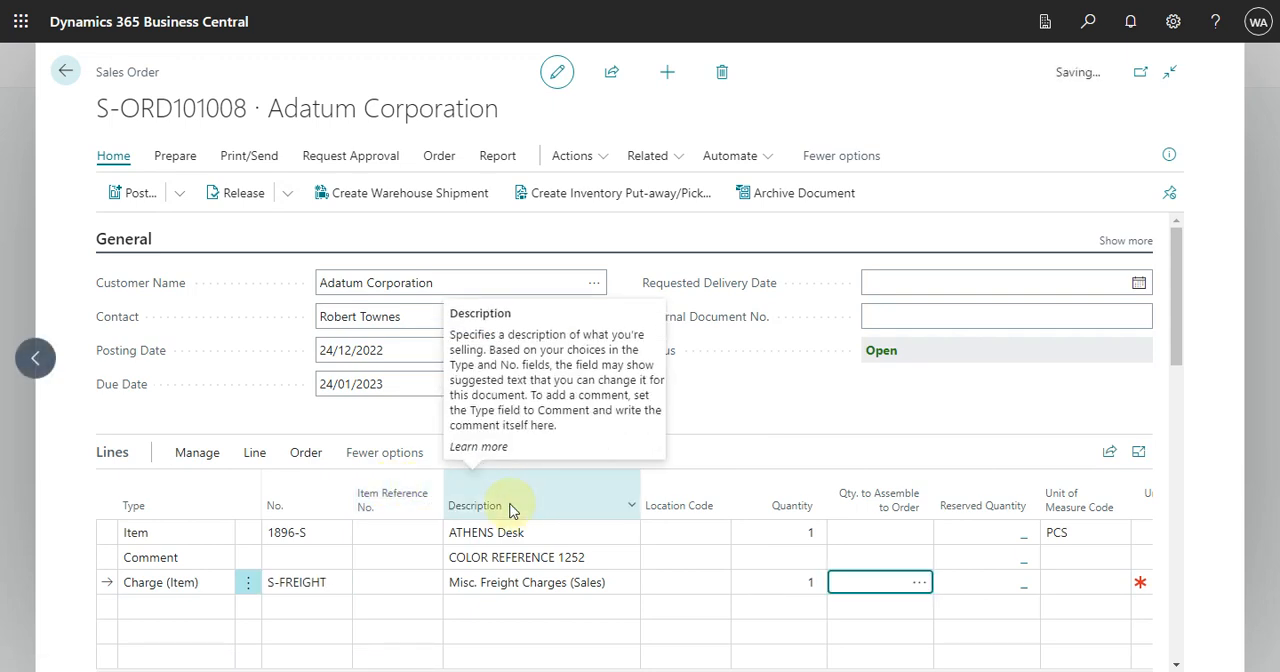
{"action": "key", "text": "Return"}
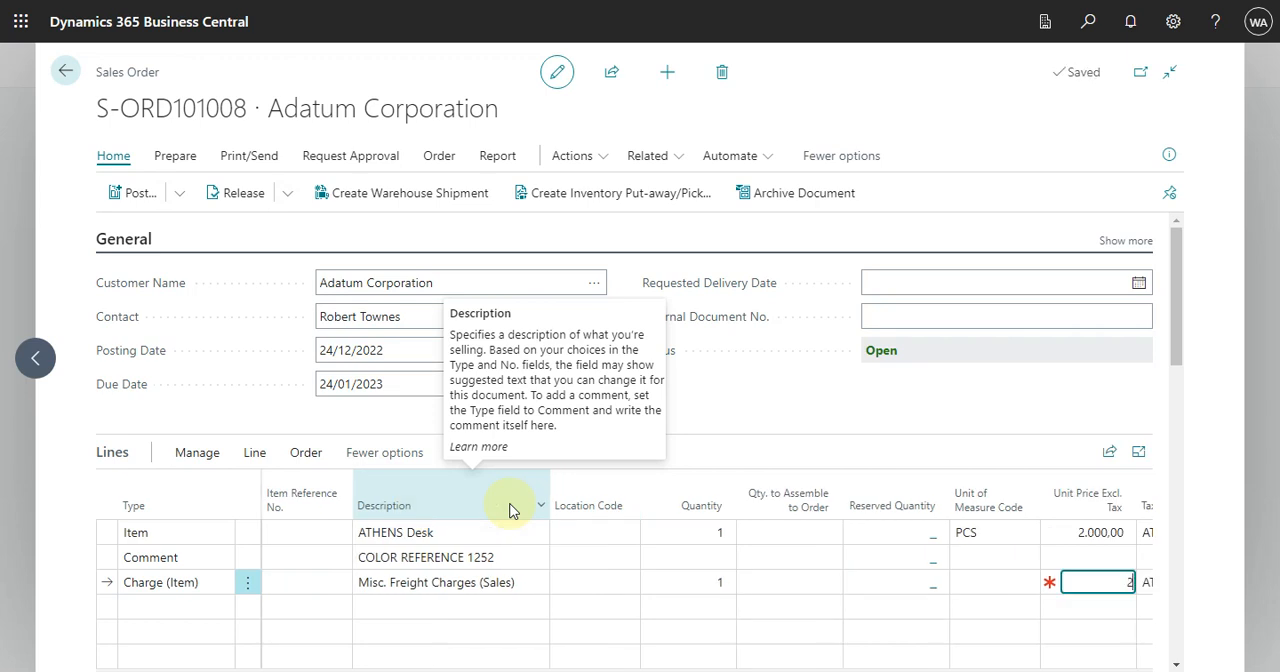
{"action": "key", "text": "Return"}
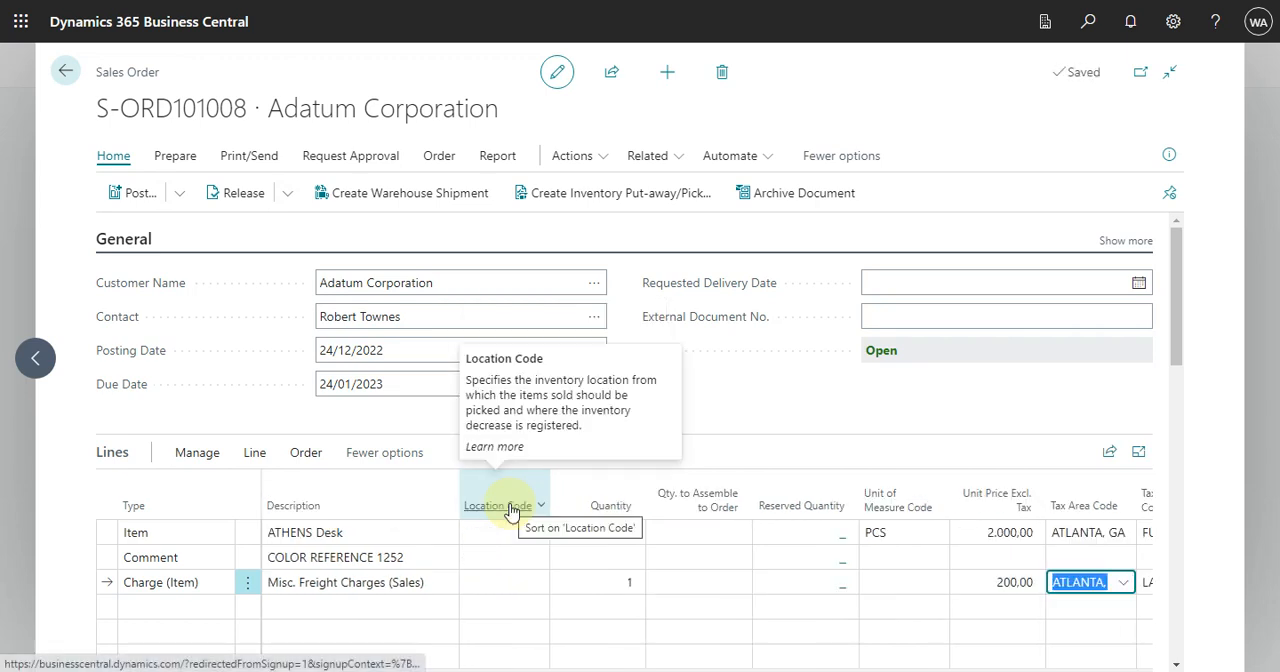
{"action": "key", "text": "Tab"}
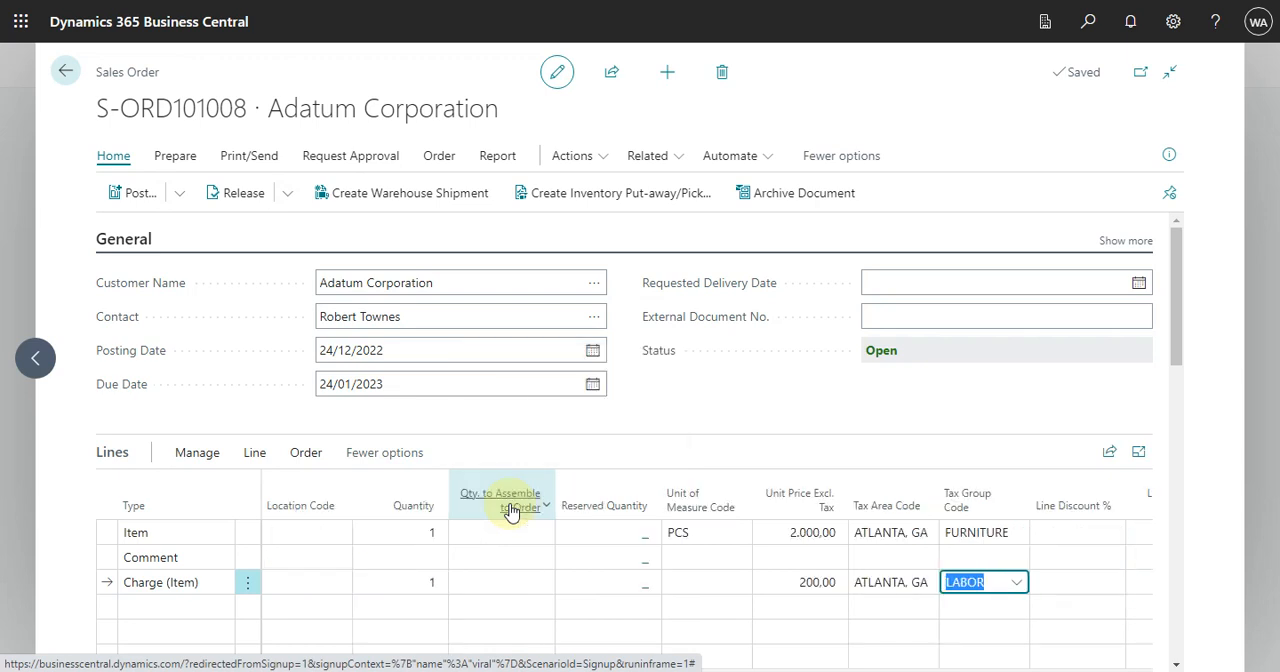
{"action": "key", "text": "shift+Tab"}
{"action": "key", "text": "shift+Tab"}
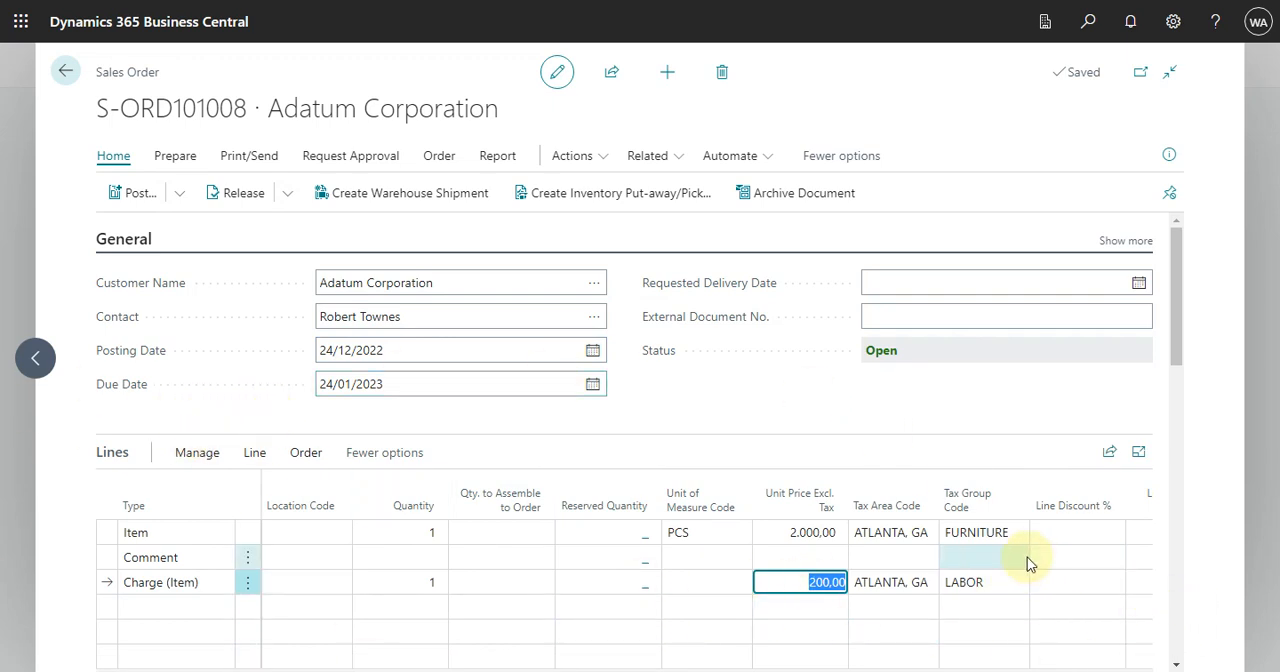
Step: Open the freight line's item charge assignment and use the suggested assignment to allocate the charge to the ATHENS Desk
{"action": "left_click", "coordinate": [255, 455]}
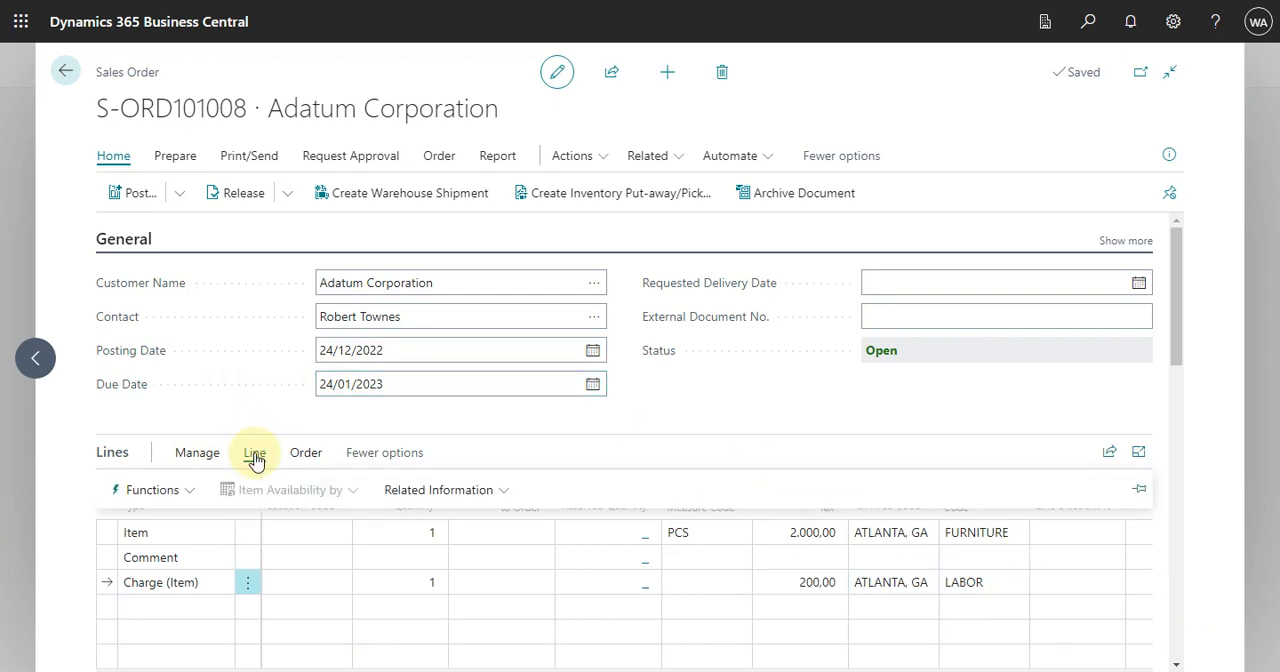
{"action": "left_click", "coordinate": [189, 491]}
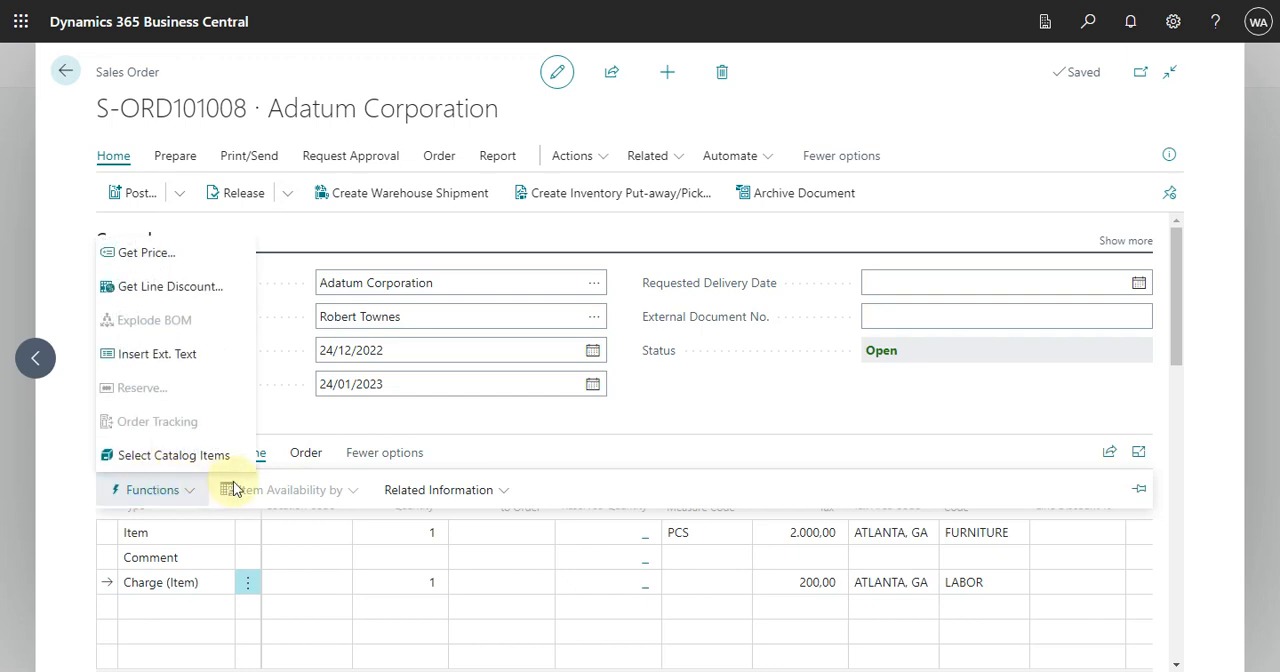
{"action": "left_click", "coordinate": [502, 493]}
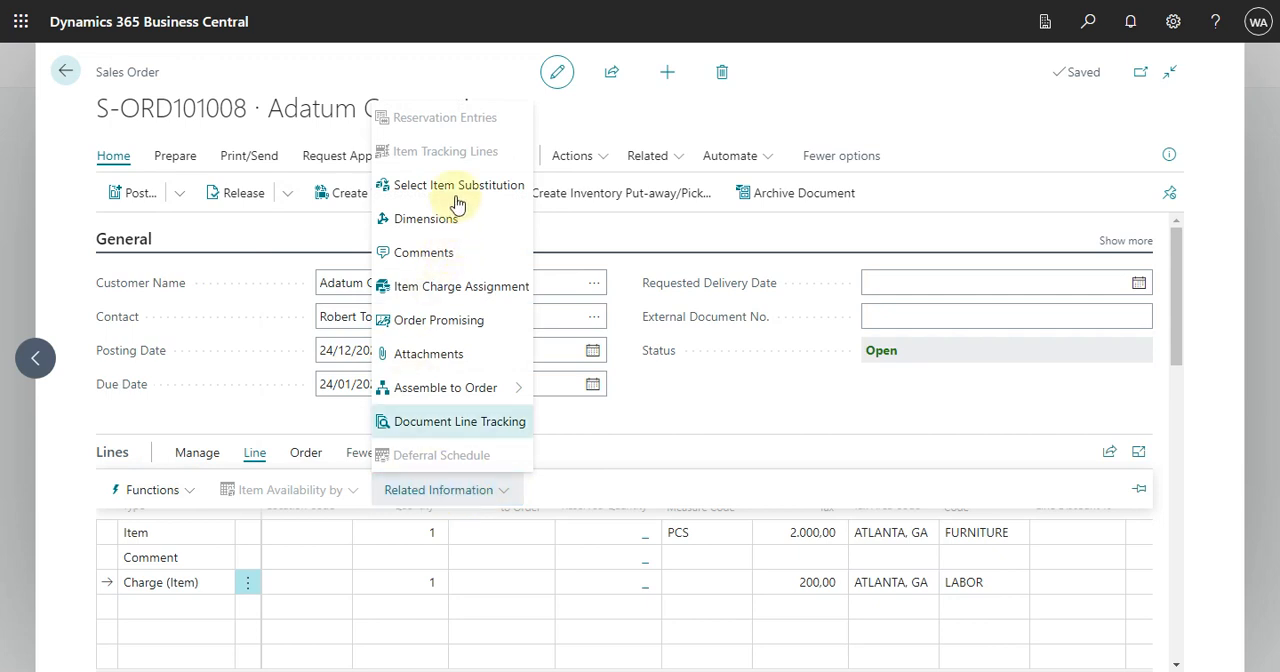
{"action": "left_click", "coordinate": [455, 287]}
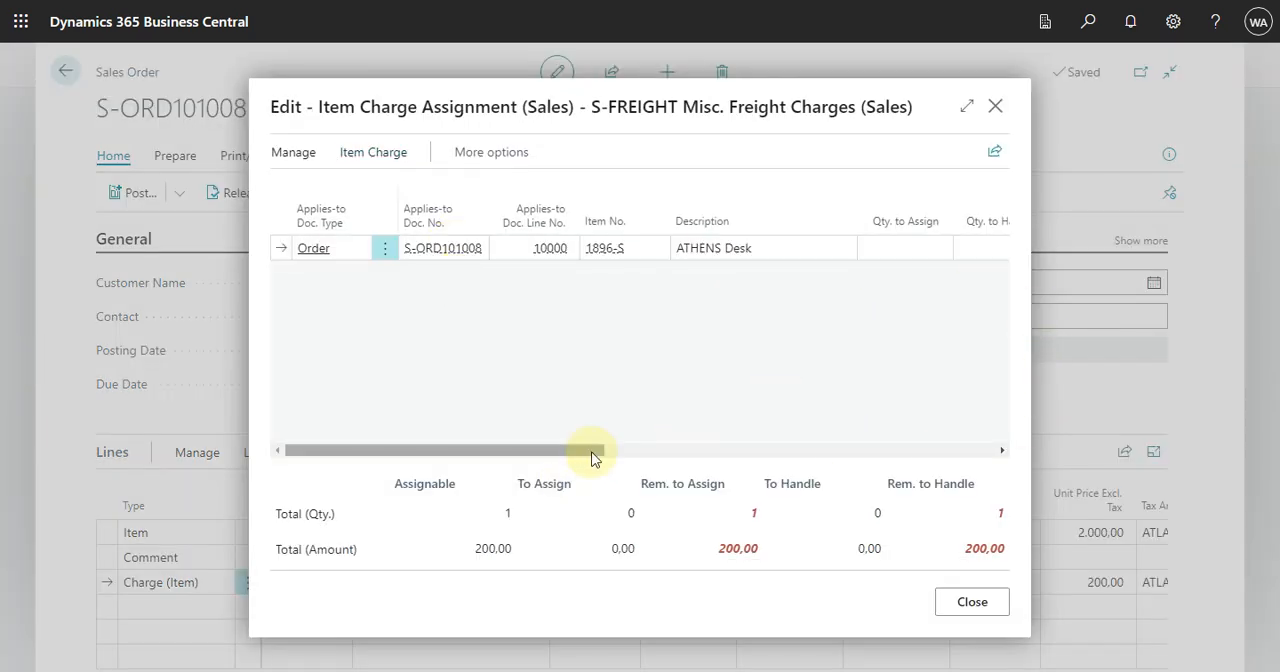
{"action": "left_click_drag", "start_coordinate": [594, 452], "coordinate": [300, 414]}
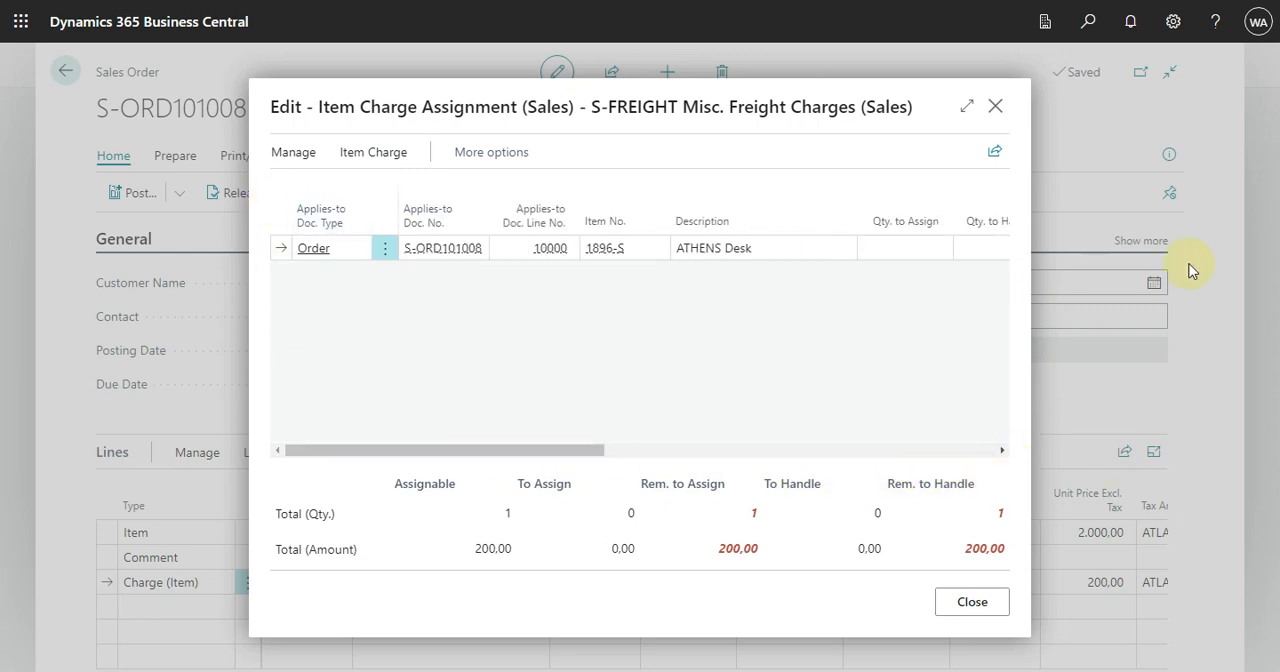
{"action": "left_click", "coordinate": [381, 154]}
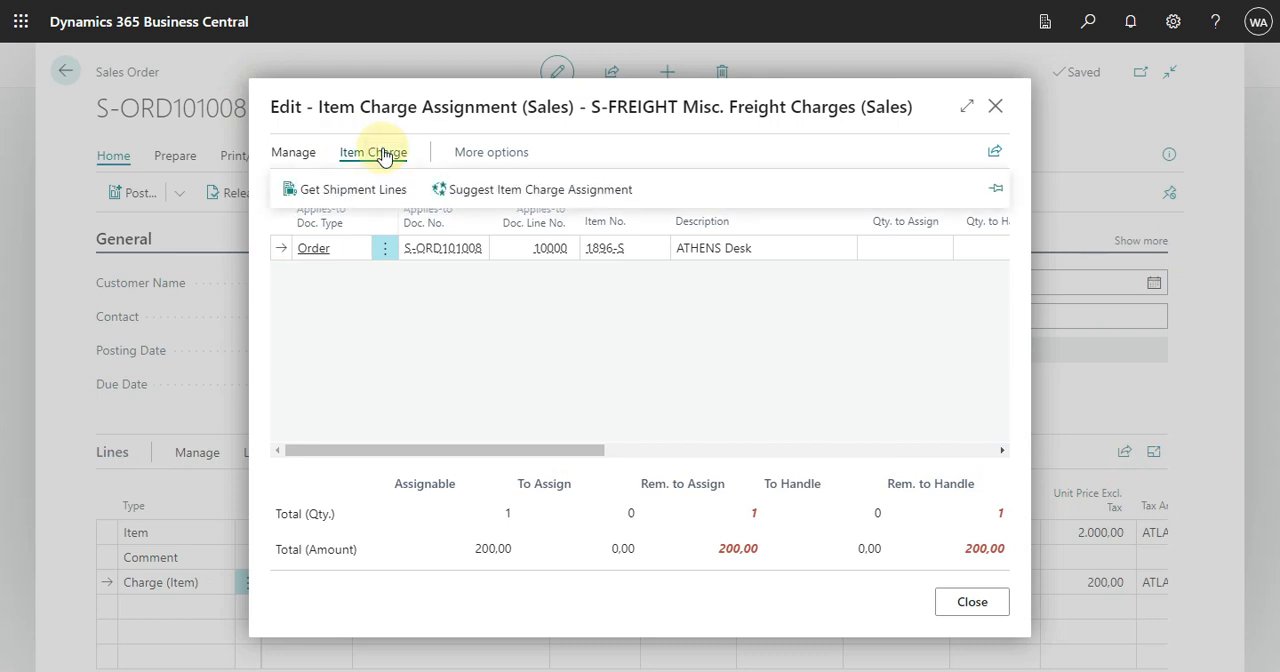
{"action": "left_click", "coordinate": [610, 190]}
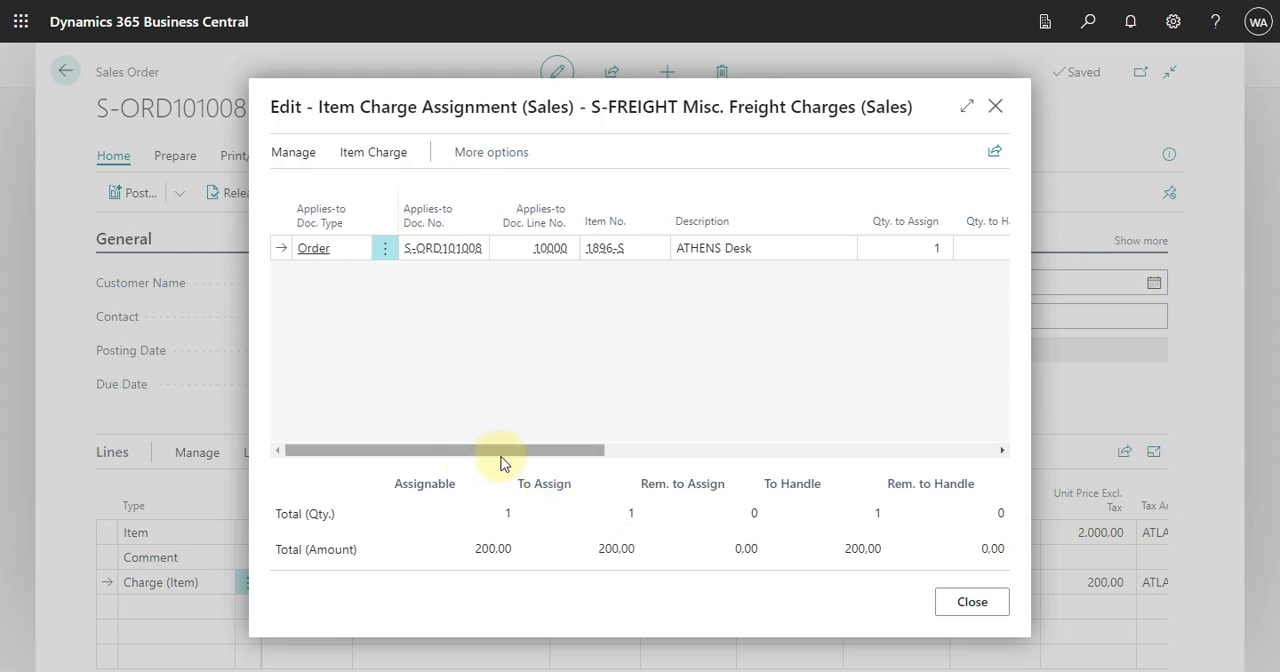
Step: Review the freight charge's assigned amount, gross weight and unit volume in the item charge assignment, and close it
{"action": "left_click_drag", "start_coordinate": [512, 458], "coordinate": [936, 452]}
{"action": "scroll", "coordinate": [380, 383], "scroll_direction": "left", "scroll_amount": 10}
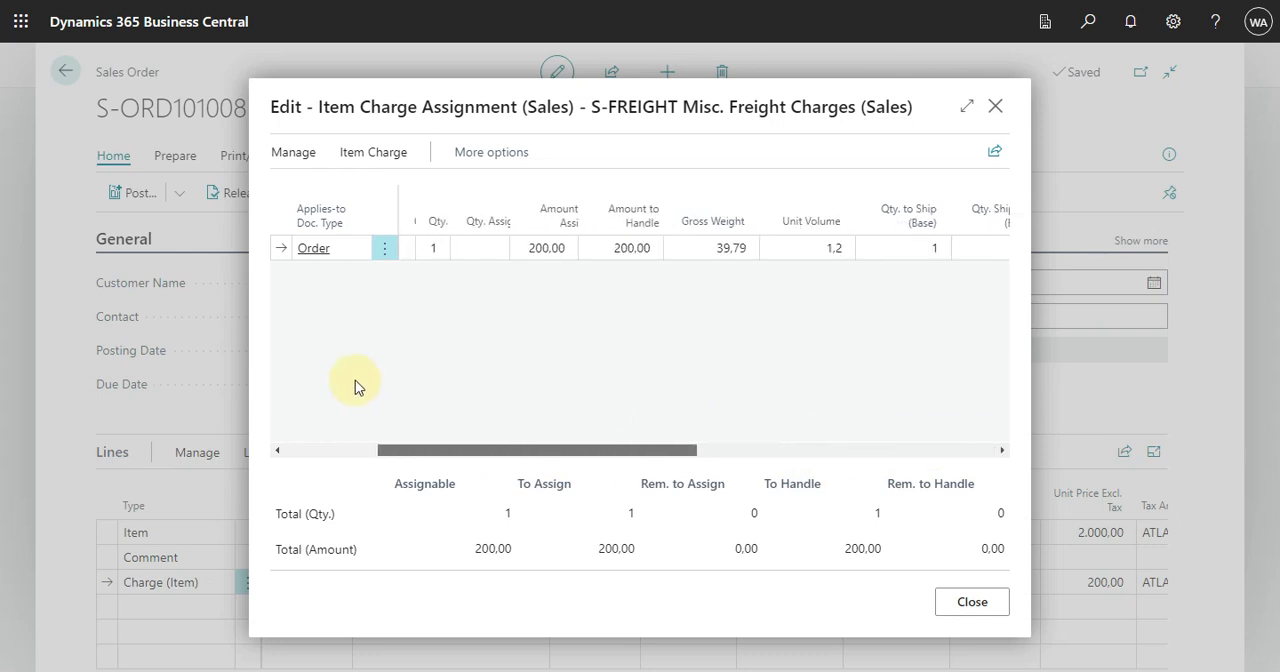
{"action": "left_click", "coordinate": [995, 108]}
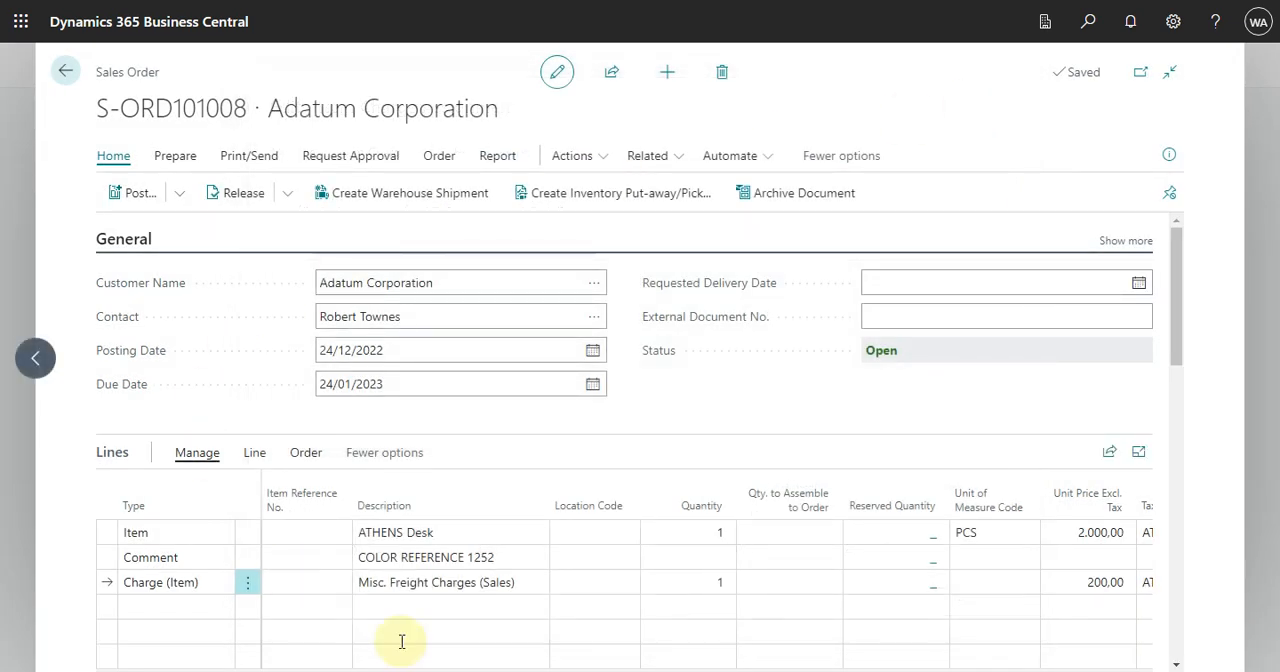
Step: Post the sales order with Ship and Invoice and open the posted invoice to view its lines and totals
{"action": "left_click", "coordinate": [165, 193]}
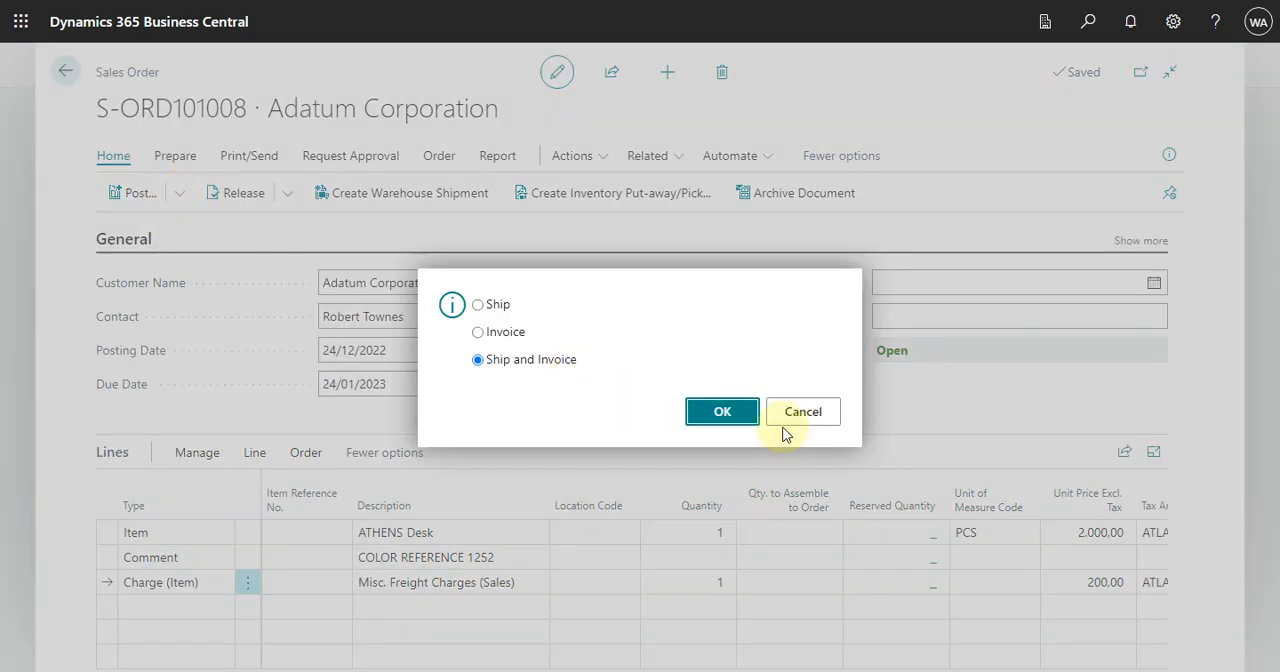
{"action": "left_click", "coordinate": [741, 412]}
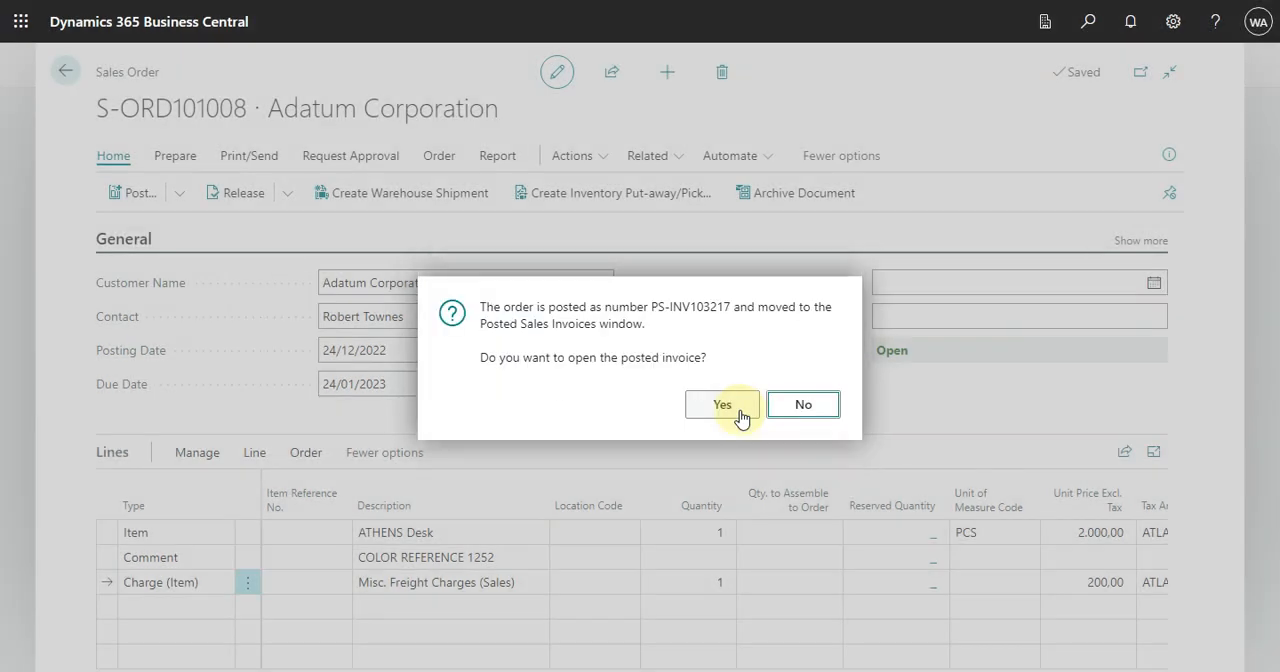
{"action": "left_click", "coordinate": [740, 418]}
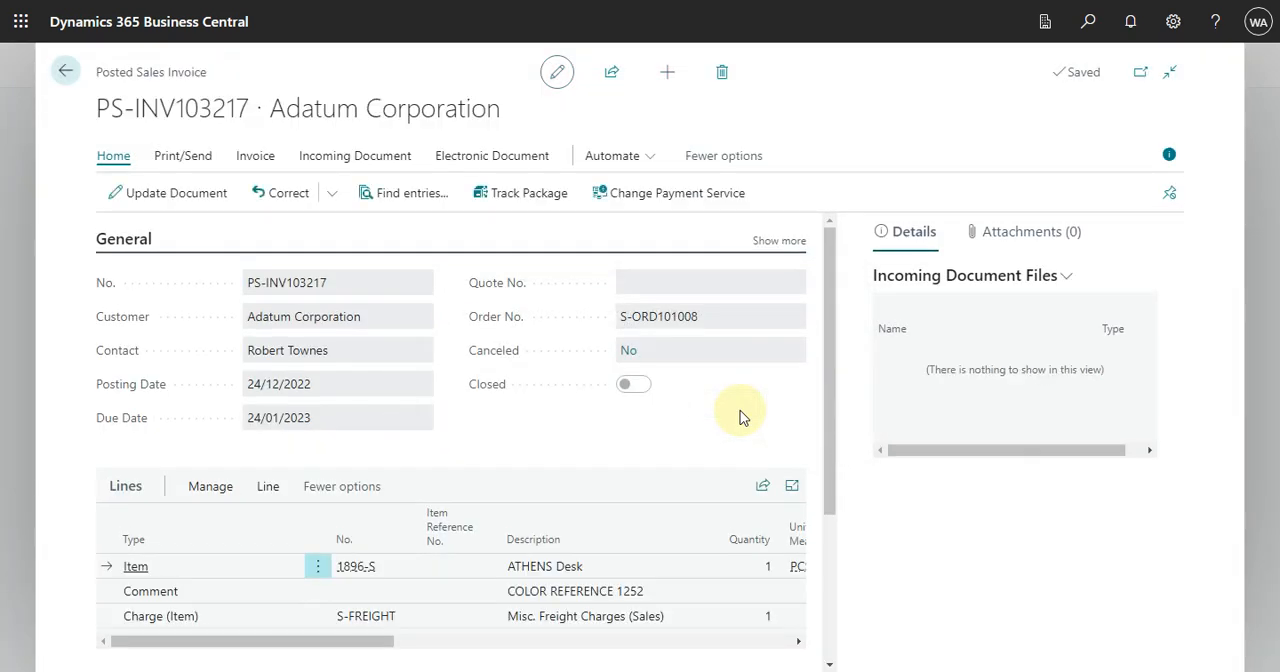
{"action": "left_click", "coordinate": [830, 288]}
{"action": "left_click_drag", "start_coordinate": [830, 288], "coordinate": [842, 409]}
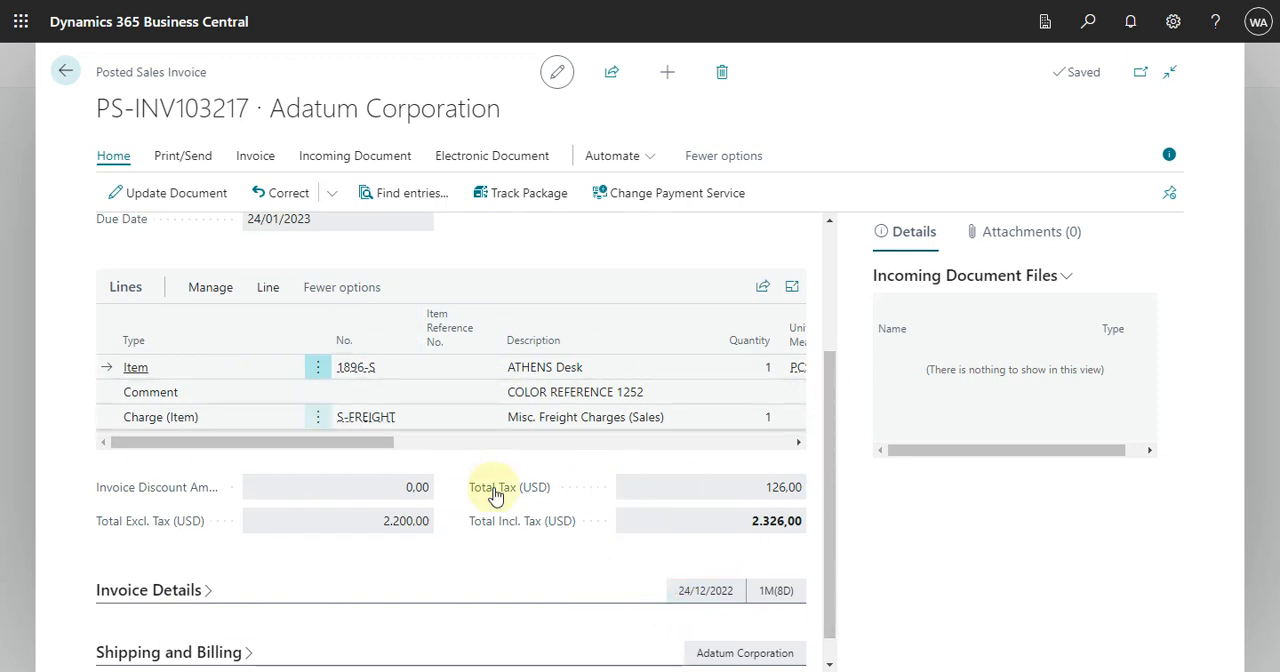
Step: Find the posted invoice's related entries and examine its G/L entries, including income accounts 40100 and 40200, and return to the related entries
{"action": "left_click", "coordinate": [388, 195]}
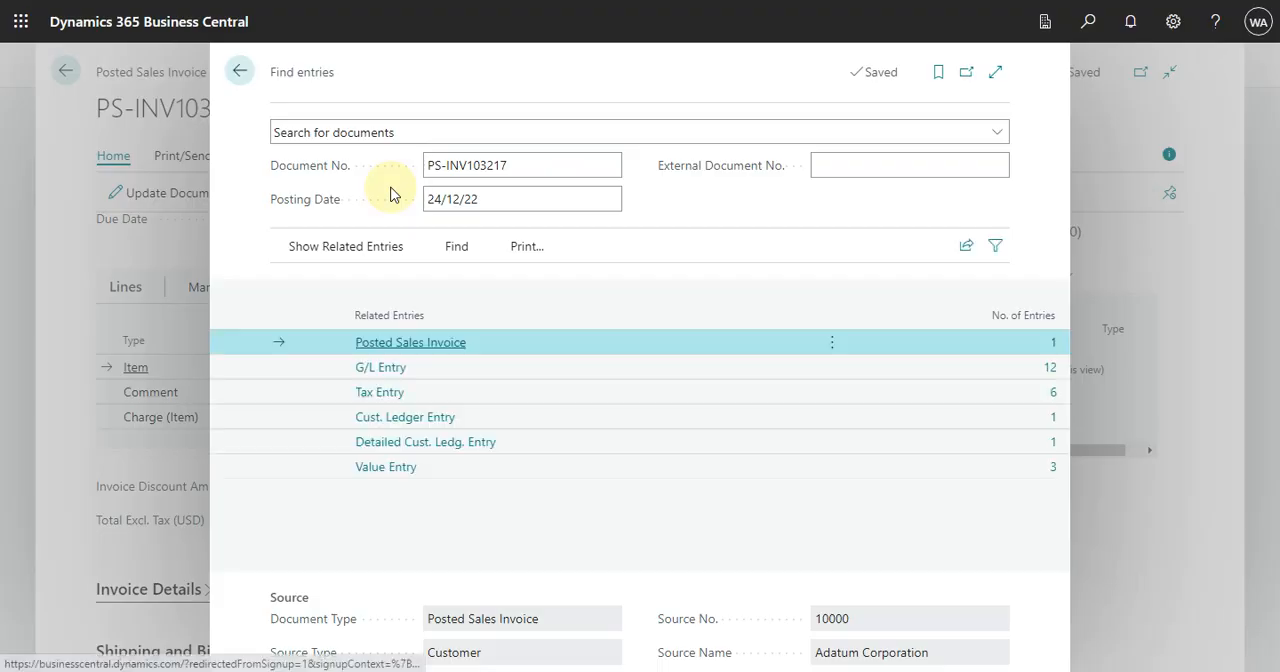
{"action": "left_click", "coordinate": [1052, 369]}
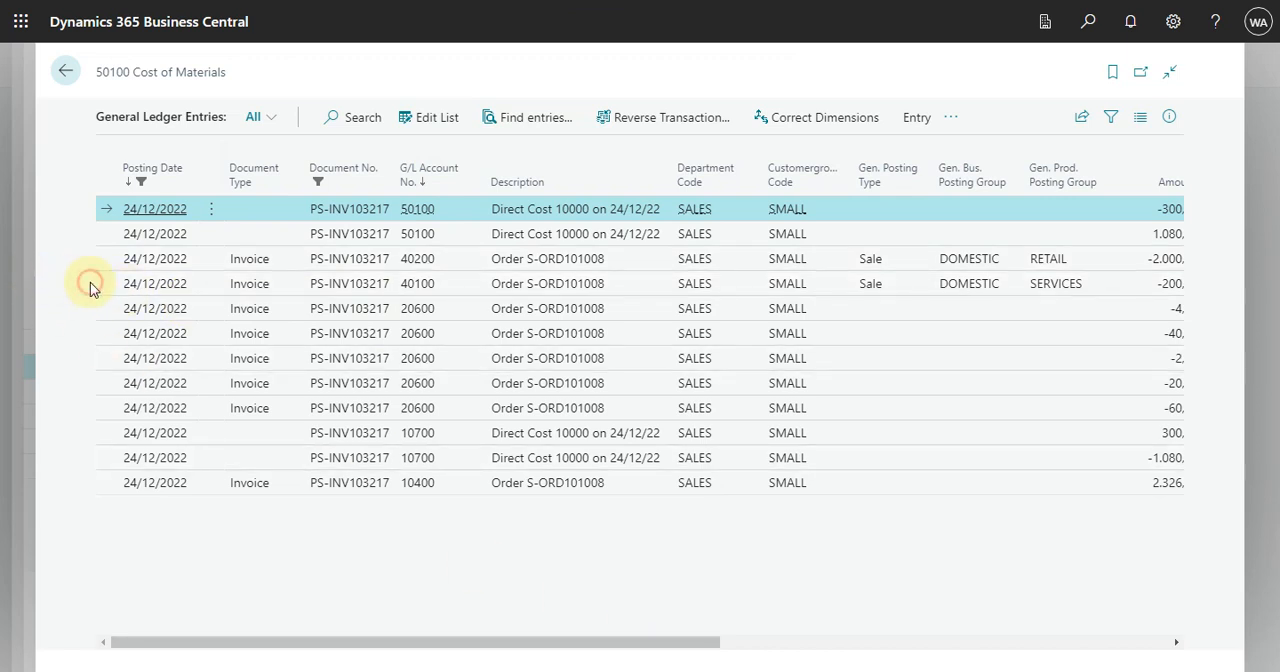
{"action": "mouse_move", "coordinate": [575, 641]}
{"action": "left_mouse_down"}
{"action": "mouse_move", "coordinate": [832, 650]}
{"action": "mouse_move", "coordinate": [571, 614]}
{"action": "left_mouse_up"}
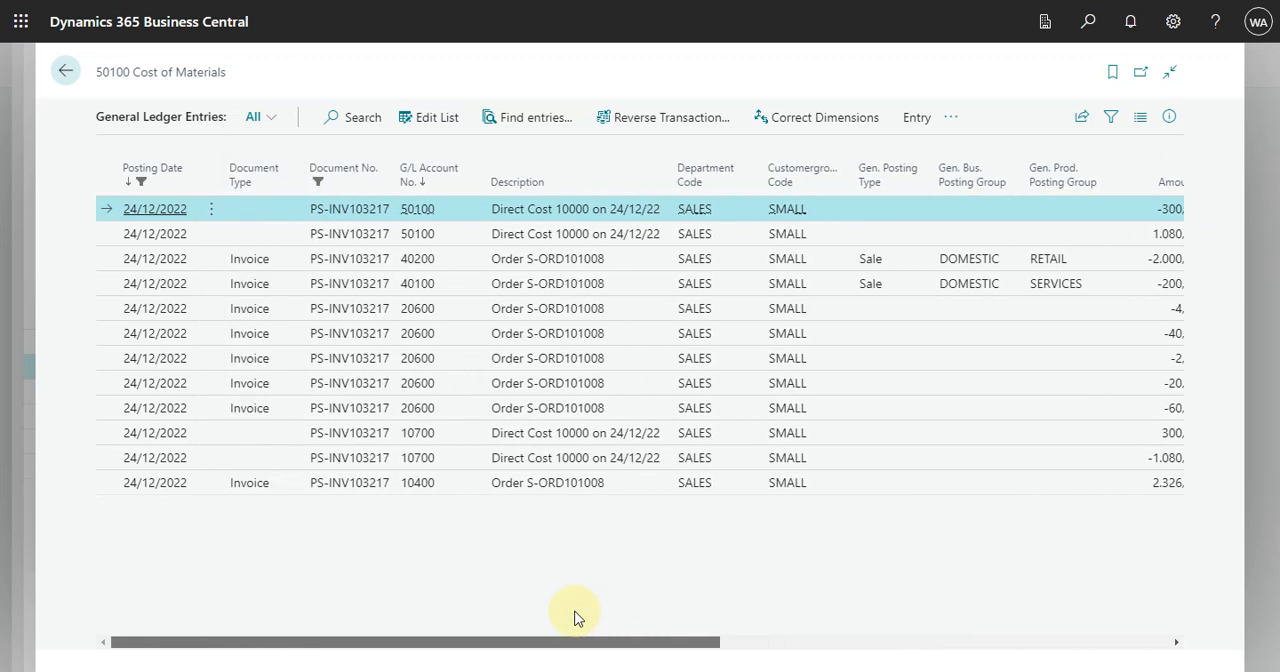
{"action": "left_click", "coordinate": [430, 290]}
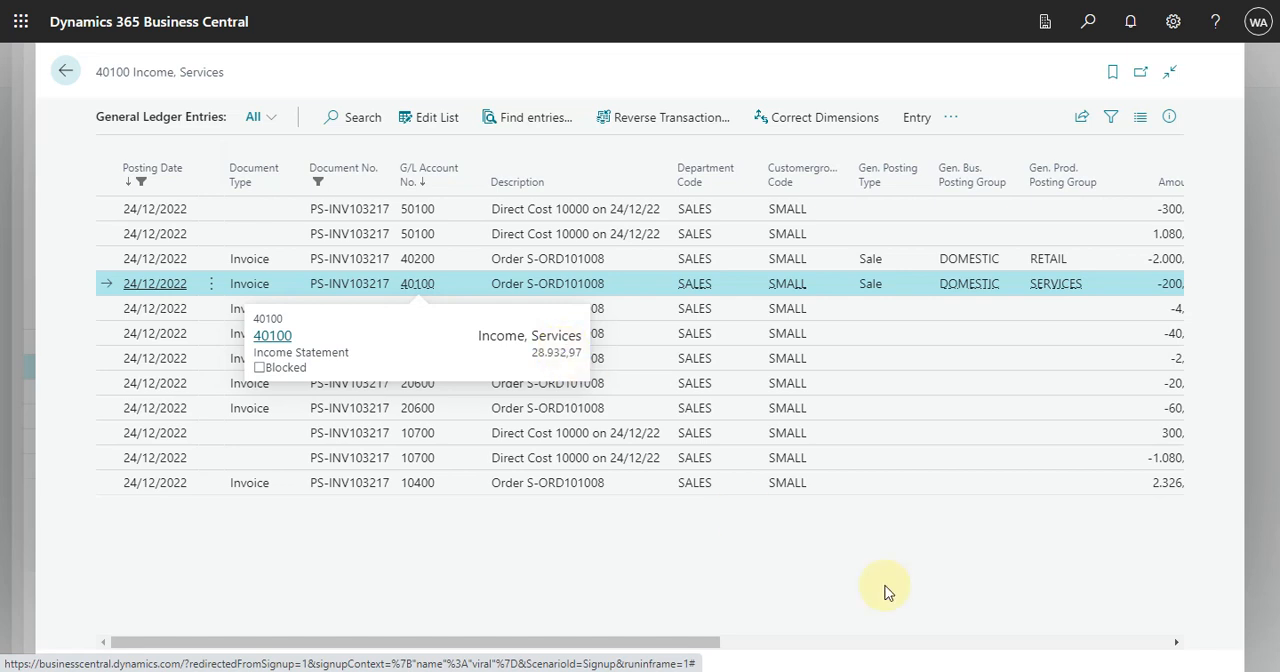
{"action": "left_click", "coordinate": [415, 264]}
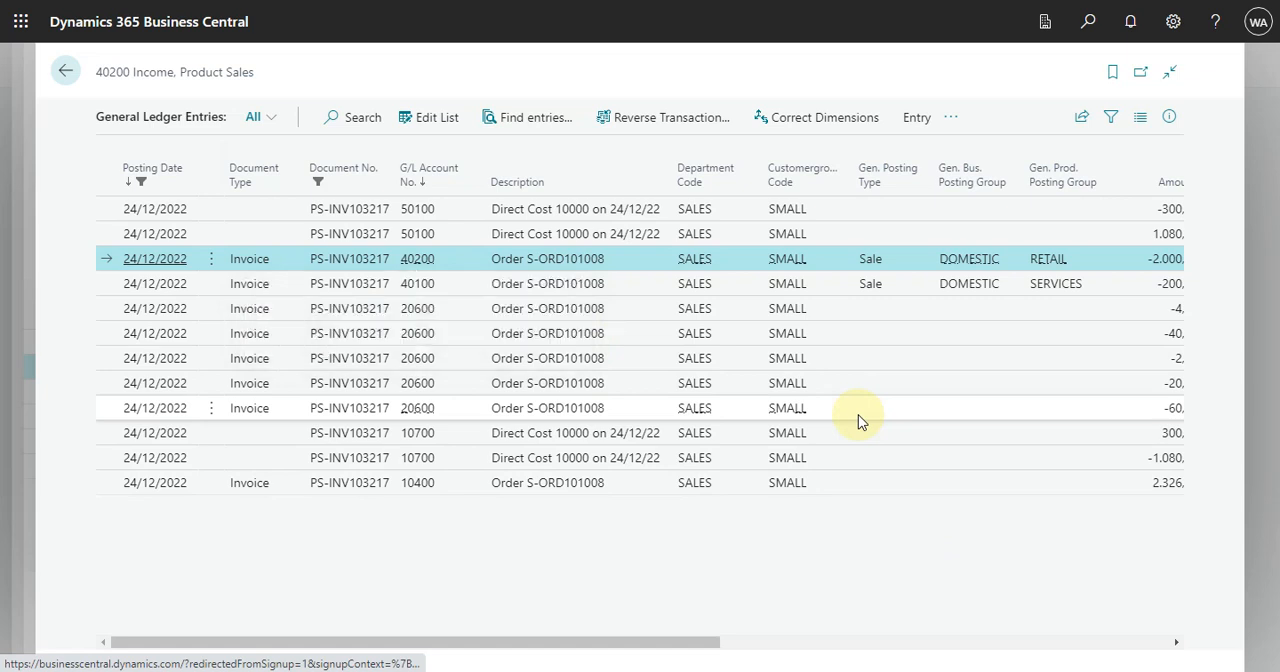
{"action": "left_click", "coordinate": [66, 72]}
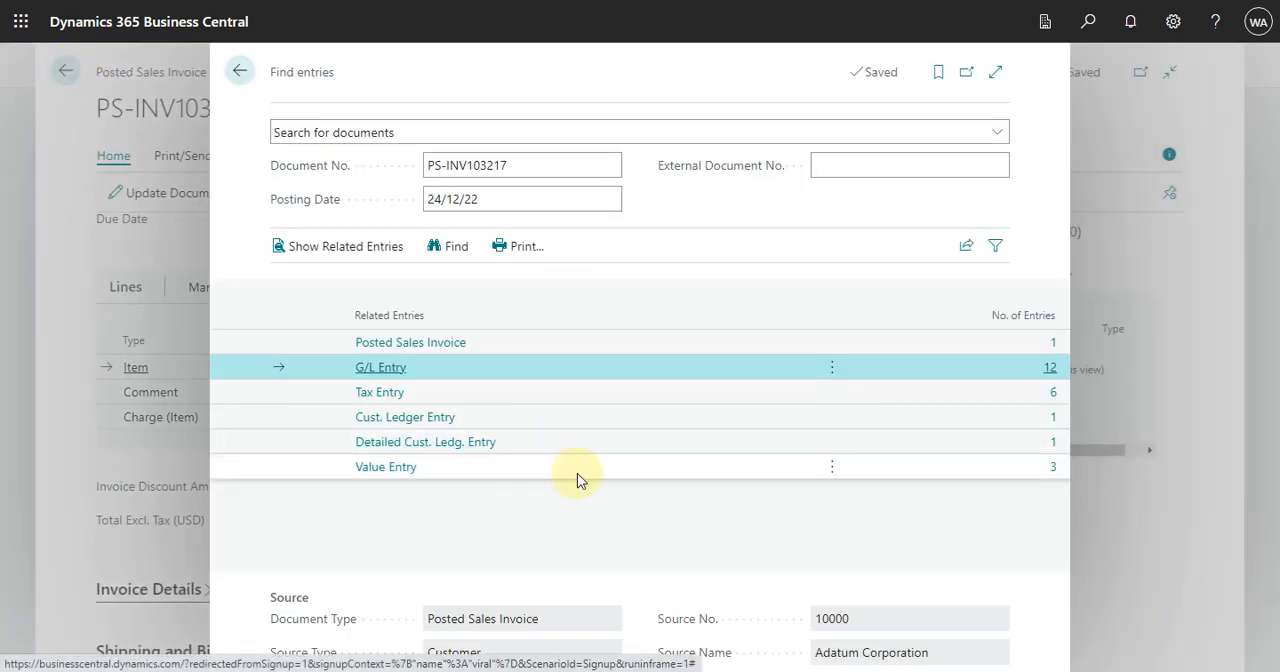
Step: Examine the invoice's value entries, comparing sales and cost amounts for the desk and the S-FREIGHT charge, and close them
{"action": "left_click", "coordinate": [1051, 470]}
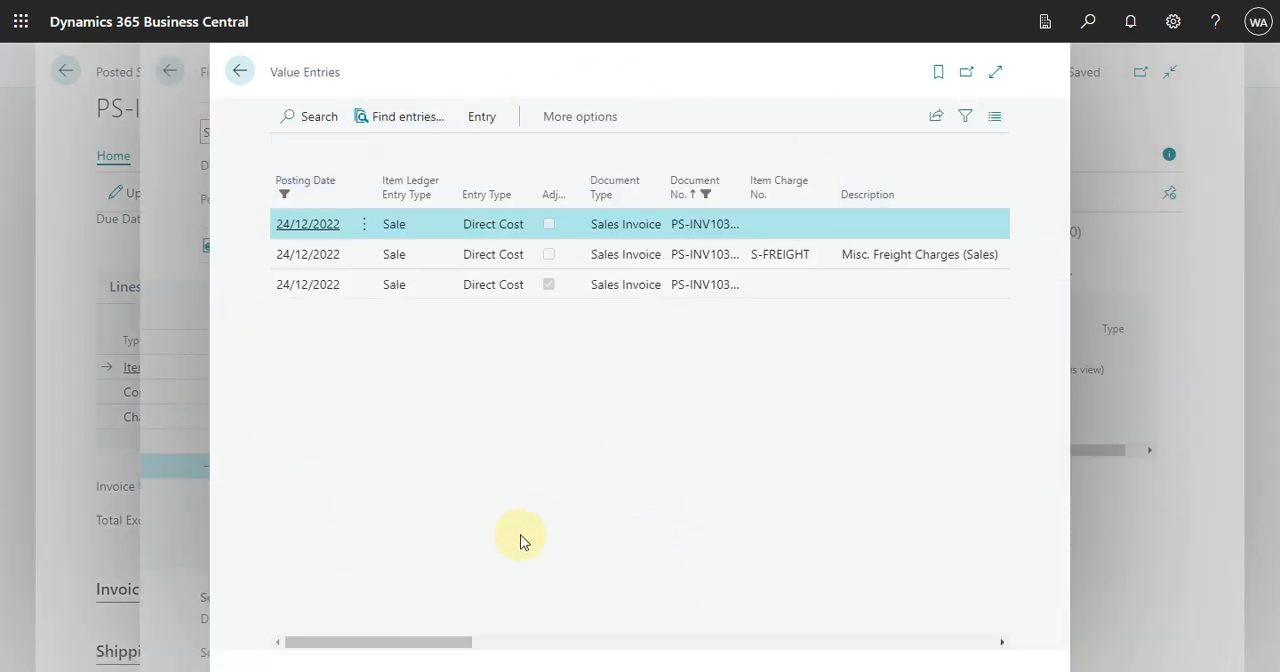
{"action": "left_click_drag", "start_coordinate": [408, 648], "coordinate": [538, 653]}
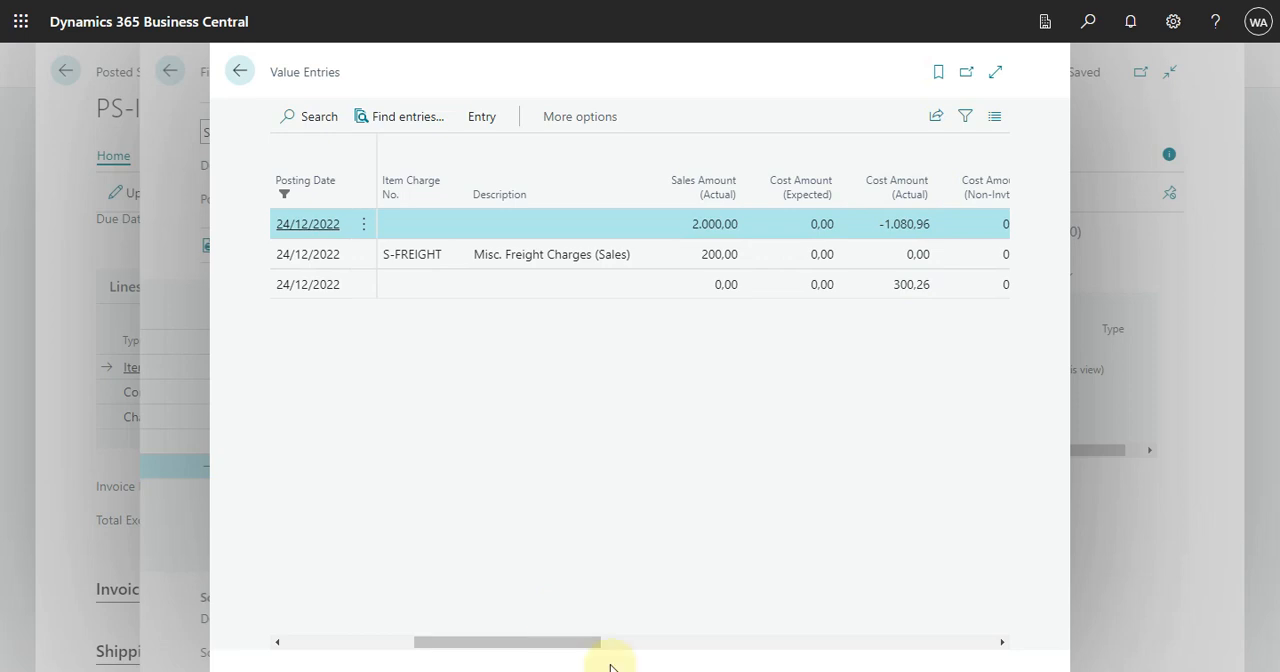
{"action": "left_click_drag", "start_coordinate": [600, 651], "coordinate": [163, 599]}
{"action": "key", "text": "Escape"}
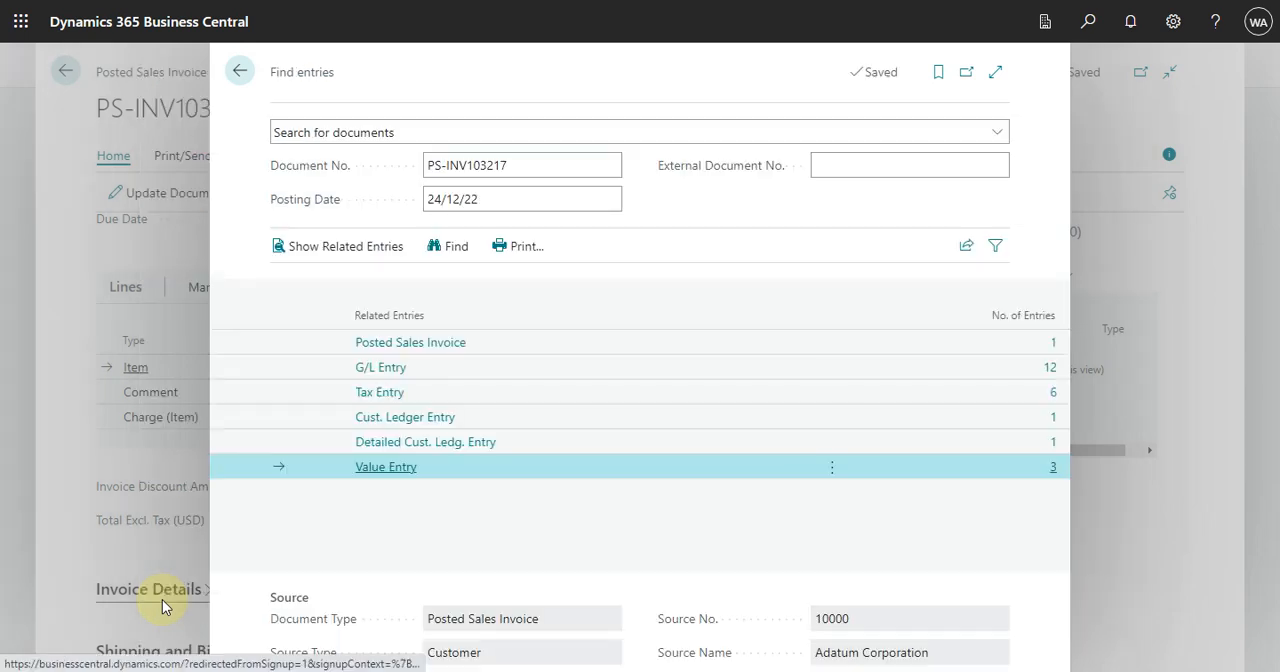